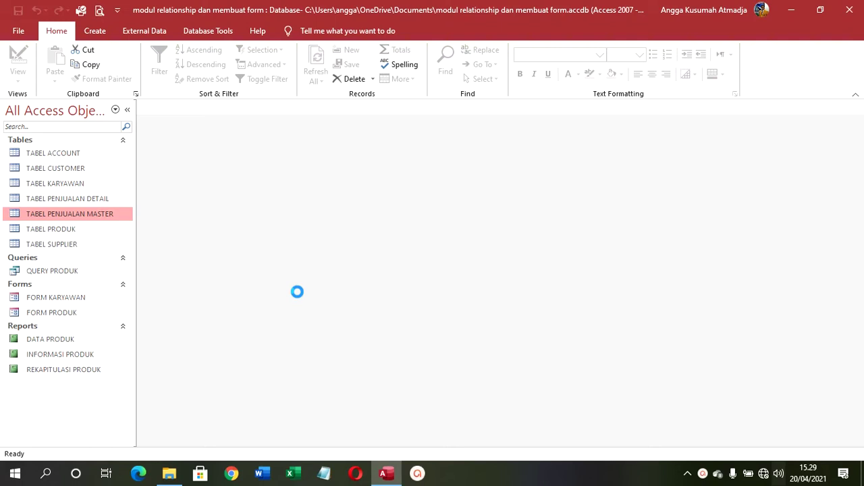
{"action": "left_click", "coordinate": [100, 31]}
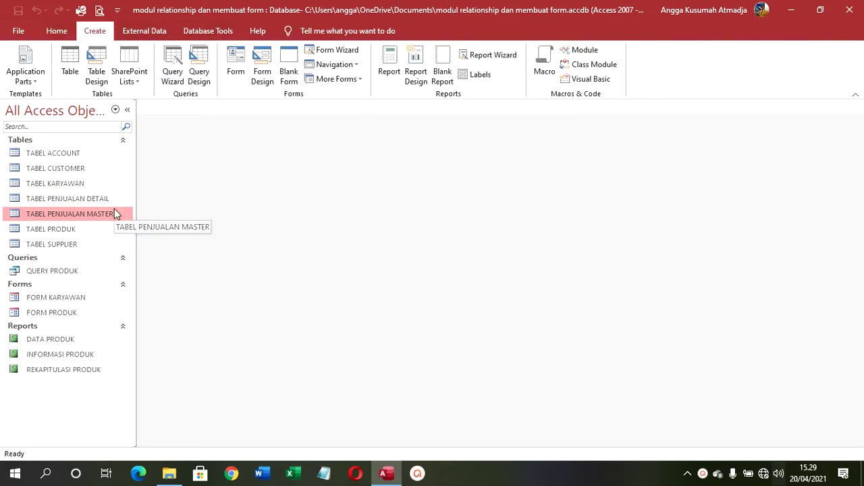
{"action": "left_click", "coordinate": [205, 58]}
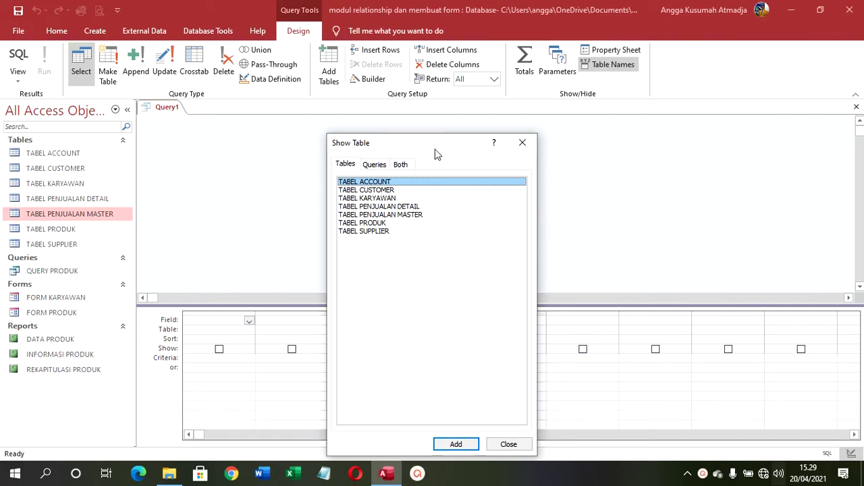
{"action": "left_click_drag", "start_coordinate": [434, 150], "coordinate": [603, 163]}
{"action": "double_click", "coordinate": [599, 183]}
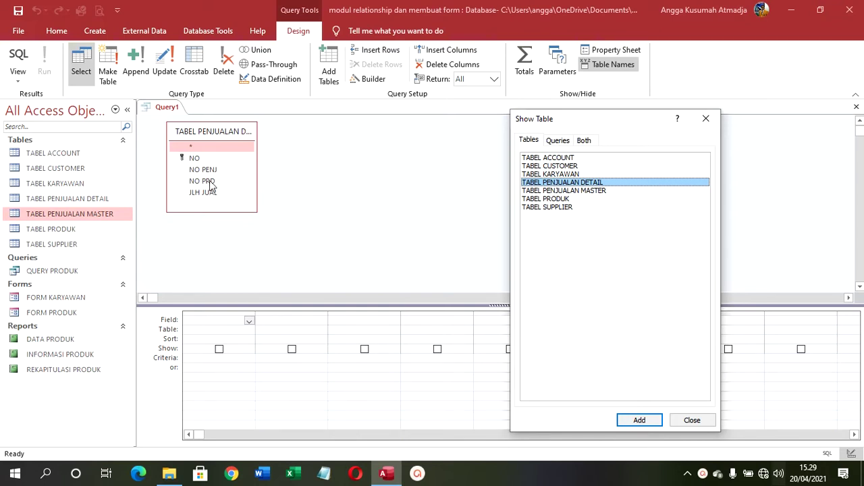
{"action": "double_click", "coordinate": [558, 199]}
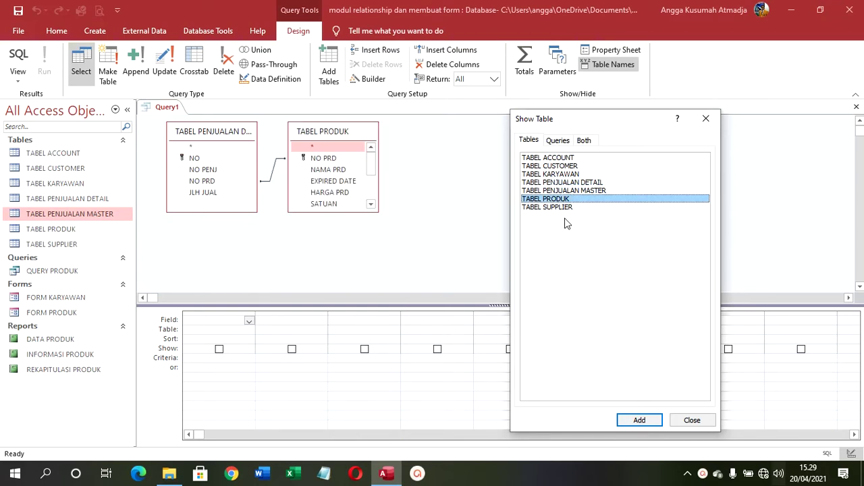
{"action": "left_click", "coordinate": [709, 420]}
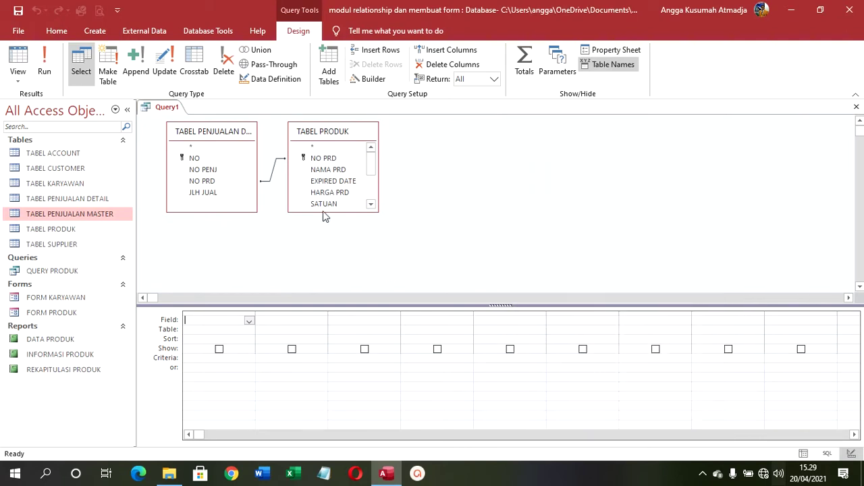
{"action": "left_click", "coordinate": [277, 164]}
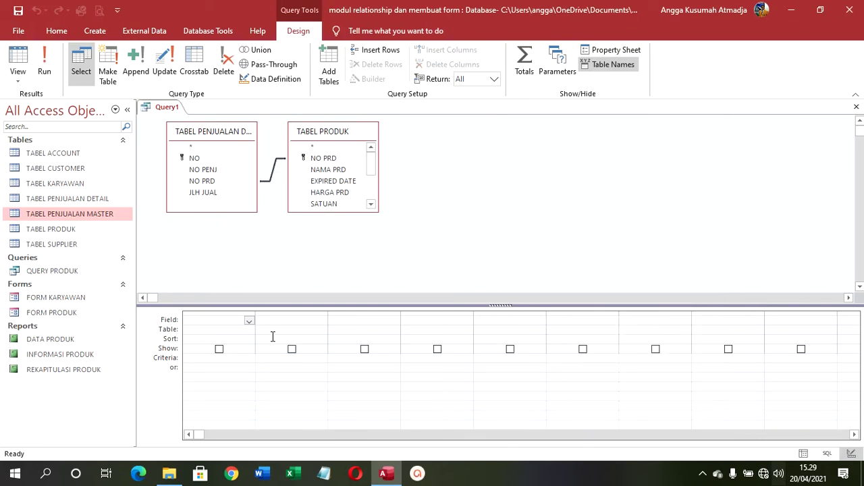
{"action": "right_click", "coordinate": [177, 111]}
{"action": "left_click", "coordinate": [204, 131]}
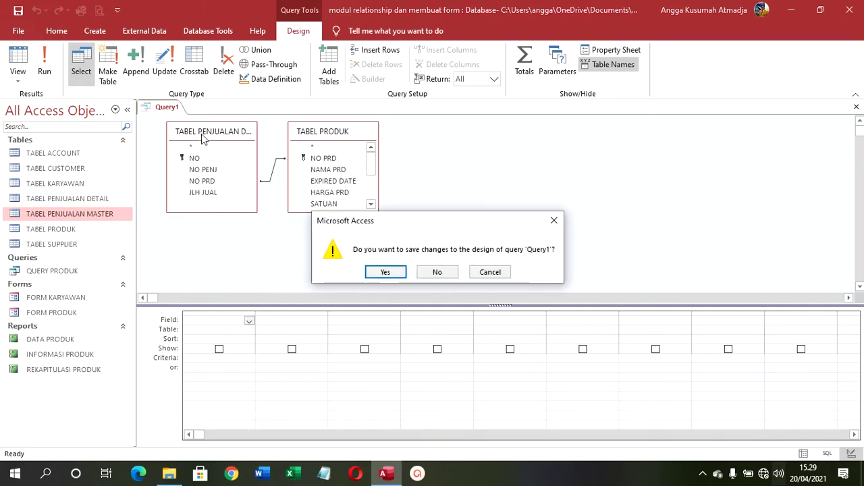
{"action": "left_click", "coordinate": [437, 272]}
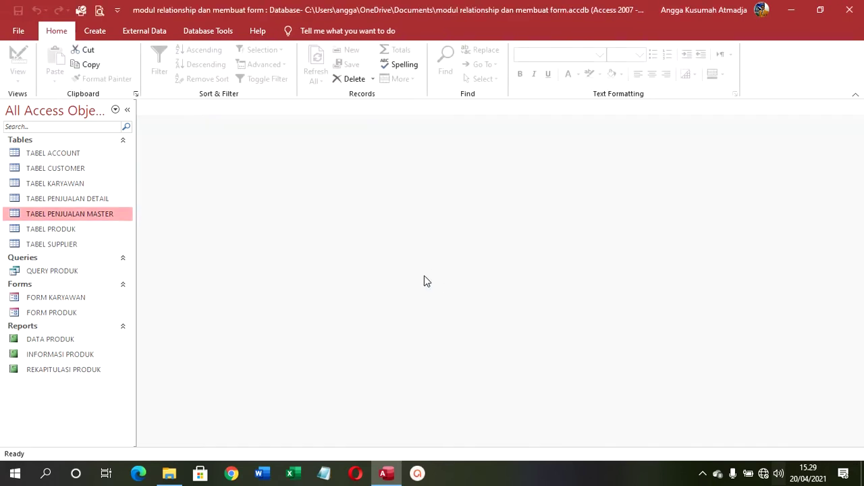
Open the Relationships window and add all tables except TABEL ACCOUNT to the layout.
{"action": "left_click", "coordinate": [208, 31]}
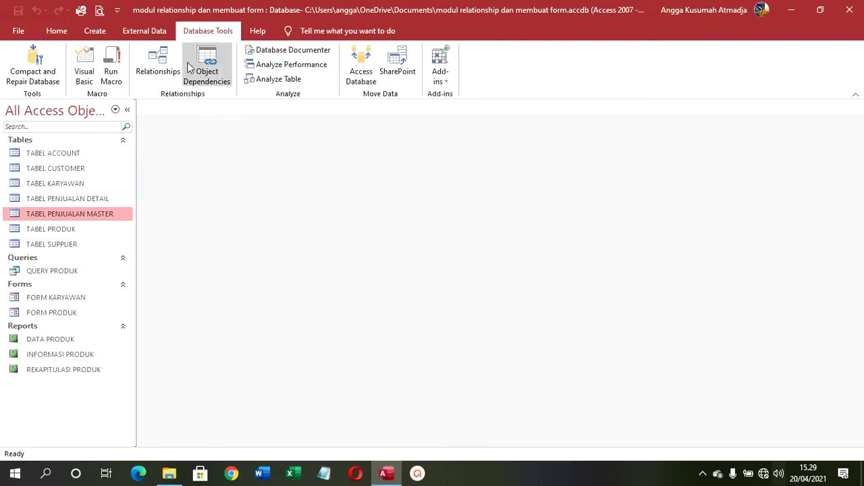
{"action": "left_click", "coordinate": [158, 69]}
{"action": "left_click_drag", "start_coordinate": [424, 216], "coordinate": [328, 83]}
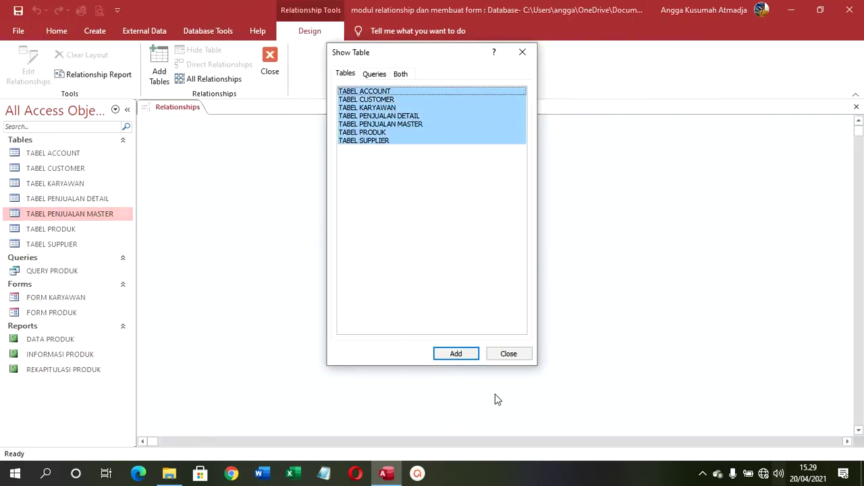
{"action": "left_click", "coordinate": [368, 92]}
{"action": "left_click_drag", "start_coordinate": [397, 176], "coordinate": [361, 101]}
{"action": "left_click", "coordinate": [456, 354]}
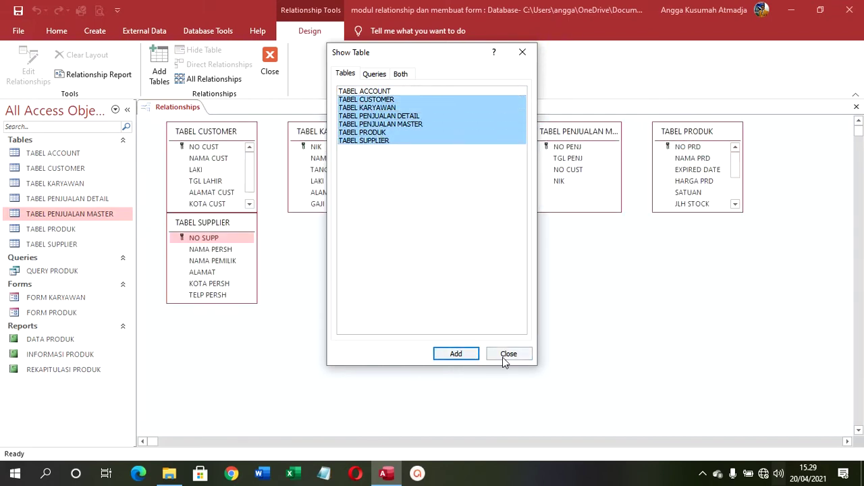
{"action": "left_click", "coordinate": [509, 354]}
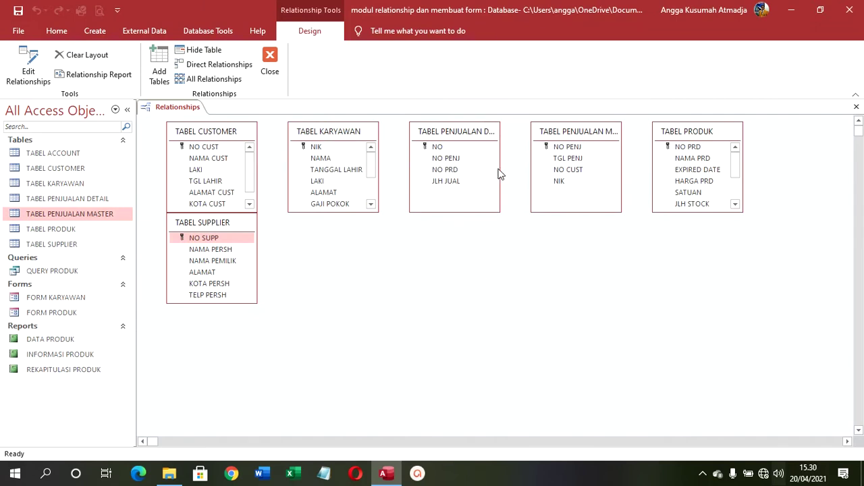
Widen TABEL PENJUALAN DETAIL and TABEL PENJUALAN MASTER to fit their titles, placing the master table below the detail table.
{"action": "left_click_drag", "start_coordinate": [499, 173], "coordinate": [518, 176]}
{"action": "left_click_drag", "start_coordinate": [577, 133], "coordinate": [464, 254]}
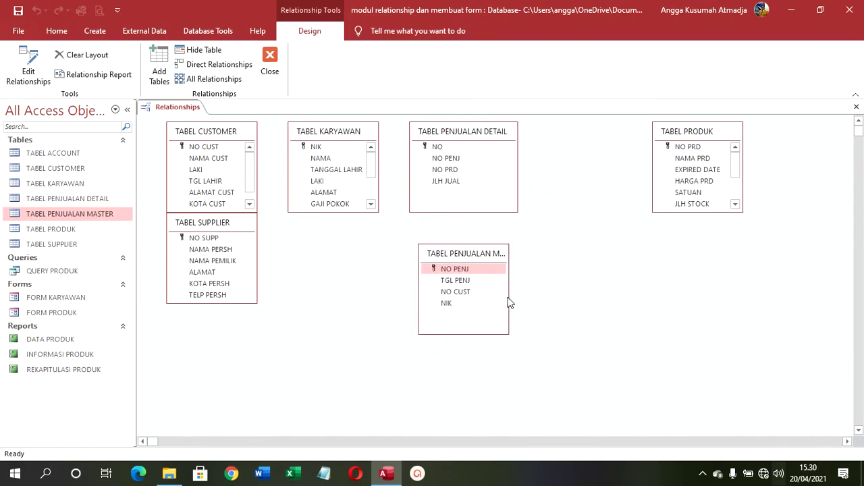
{"action": "left_click_drag", "start_coordinate": [507, 296], "coordinate": [579, 300]}
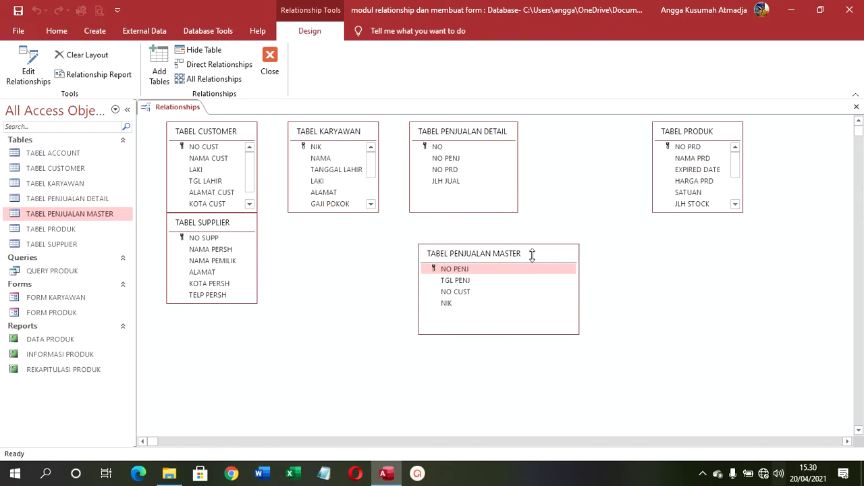
{"action": "left_click_drag", "start_coordinate": [532, 255], "coordinate": [521, 249]}
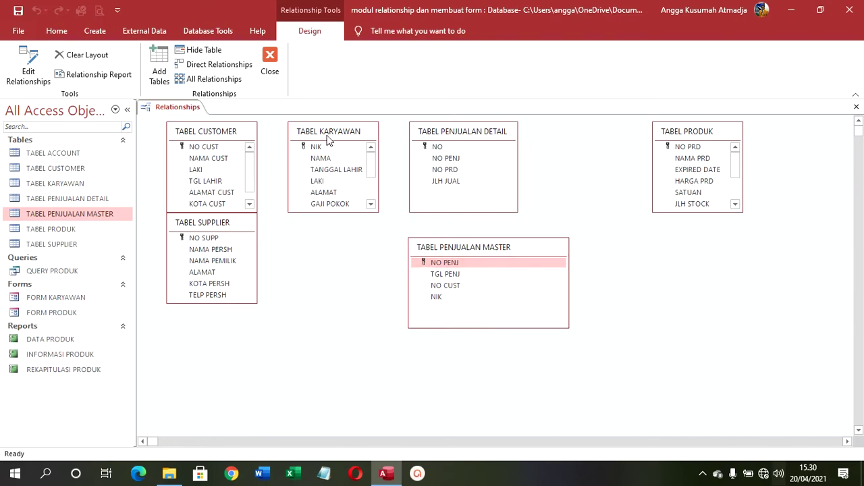
Enlarge the TABEL KARYAWAN, TABEL PRODUK and TABEL CUSTOMER boxes to fit all their fields, and move TABEL SUPPLIER below TABEL PRODUK.
{"action": "left_click_drag", "start_coordinate": [323, 212], "coordinate": [339, 331]}
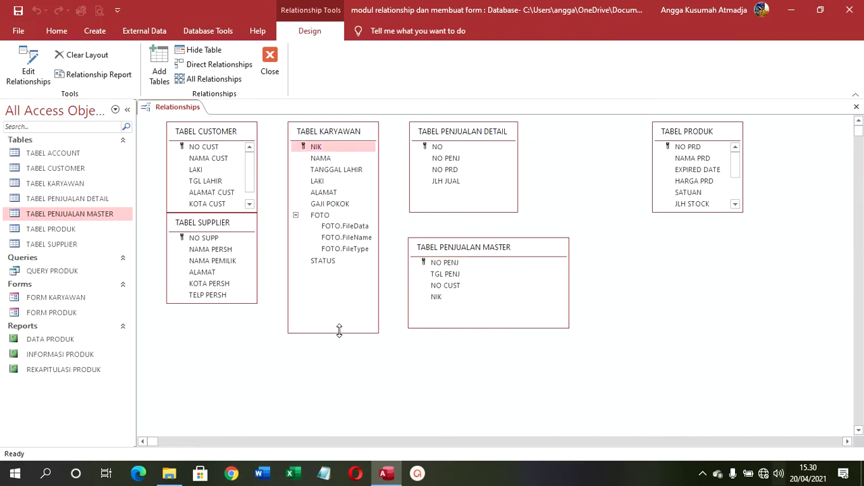
{"action": "left_click_drag", "start_coordinate": [377, 266], "coordinate": [383, 269]}
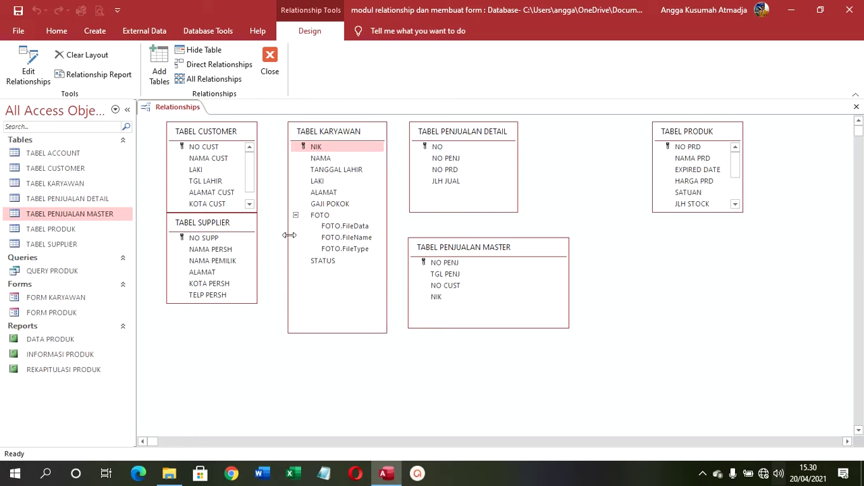
{"action": "left_click_drag", "start_coordinate": [218, 228], "coordinate": [717, 319]}
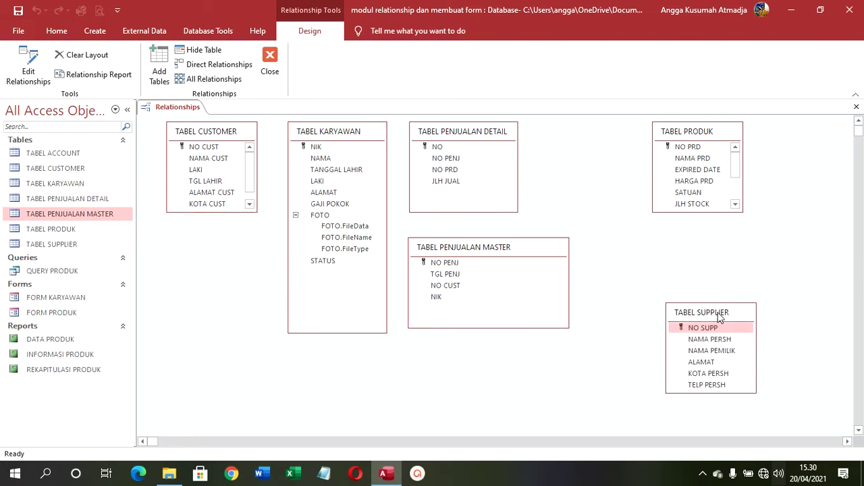
{"action": "left_click_drag", "start_coordinate": [701, 214], "coordinate": [713, 283]}
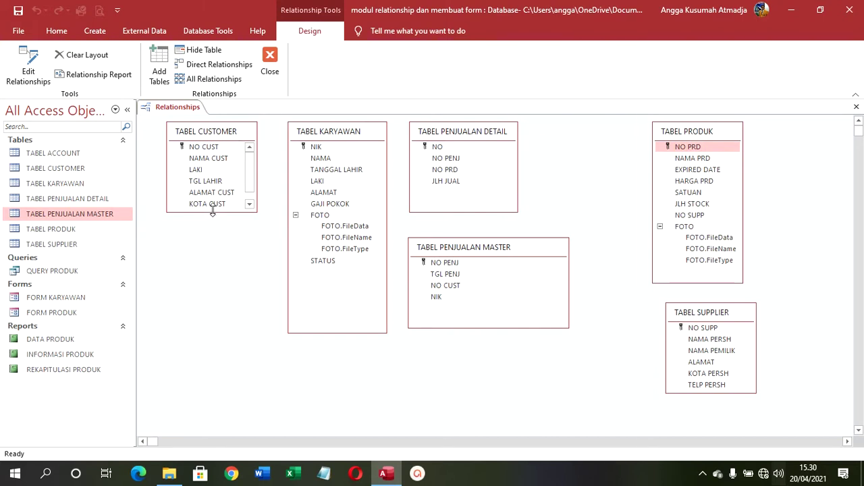
{"action": "left_click_drag", "start_coordinate": [215, 212], "coordinate": [215, 300]}
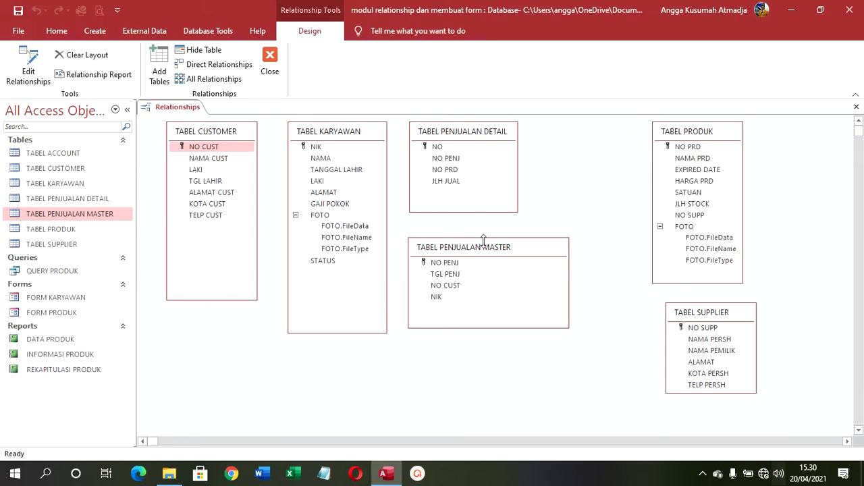
Relate NO PENJ of TABEL PENJUALAN MASTER to TABEL PENJUALAN DETAIL, enforcing referential integrity and including all TABEL PENJUALAN DETAIL records in the join.
{"action": "left_click_drag", "start_coordinate": [483, 241], "coordinate": [446, 159]}
{"action": "left_click", "coordinate": [365, 194]}
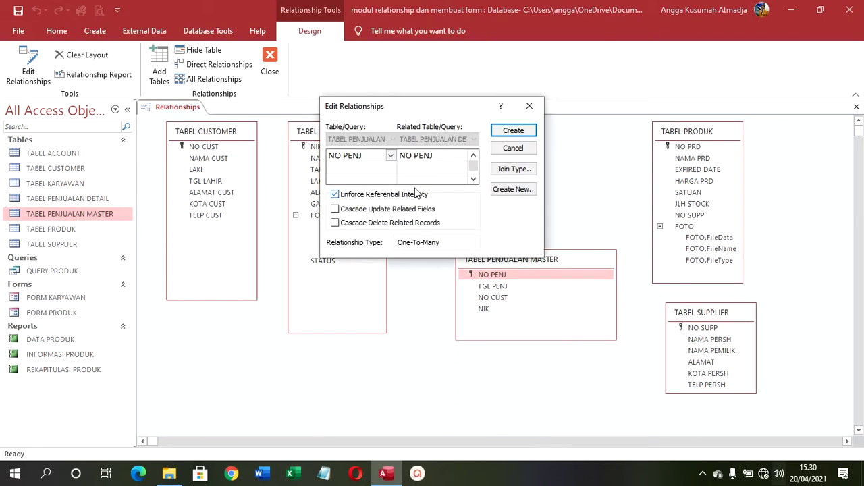
{"action": "left_click", "coordinate": [510, 169]}
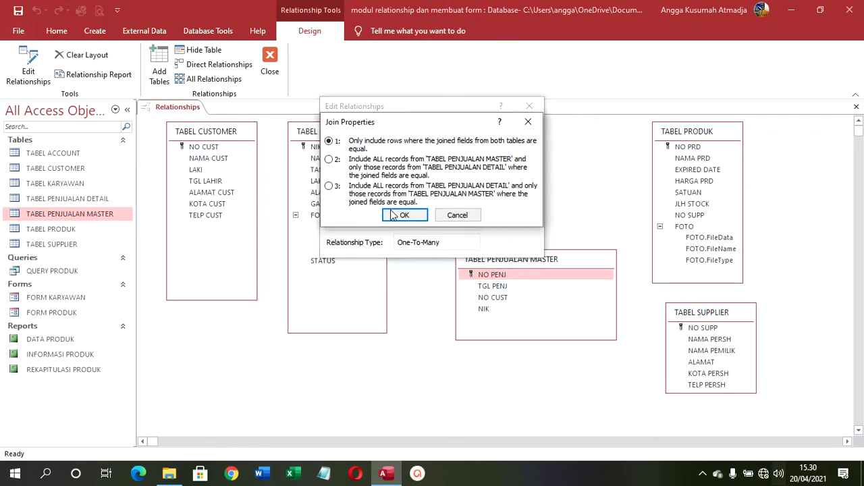
{"action": "left_click", "coordinate": [329, 187]}
{"action": "left_click", "coordinate": [402, 214]}
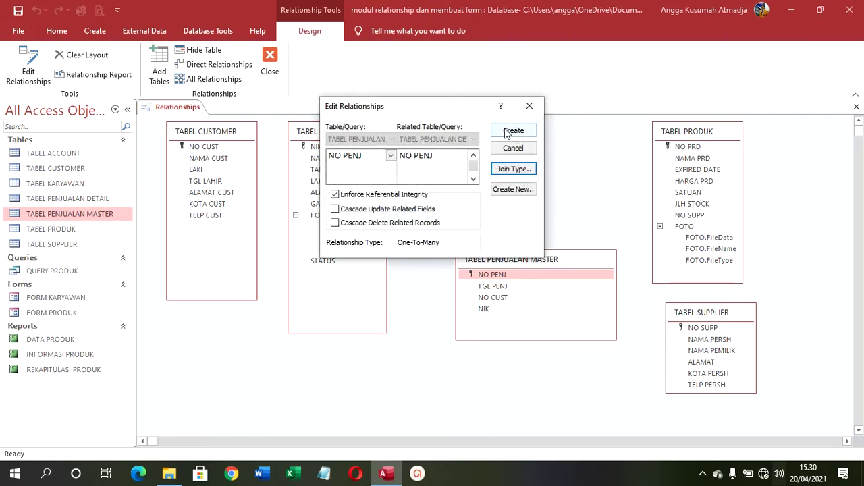
{"action": "left_click", "coordinate": [512, 131]}
Relate NO PRD of TABEL PRODUK to TABEL PENJUALAN DETAIL, enforcing referential integrity and including all TABEL PENJUALAN DETAIL records in the join.
{"action": "left_click_drag", "start_coordinate": [685, 147], "coordinate": [451, 170]}
{"action": "left_click", "coordinate": [335, 194]}
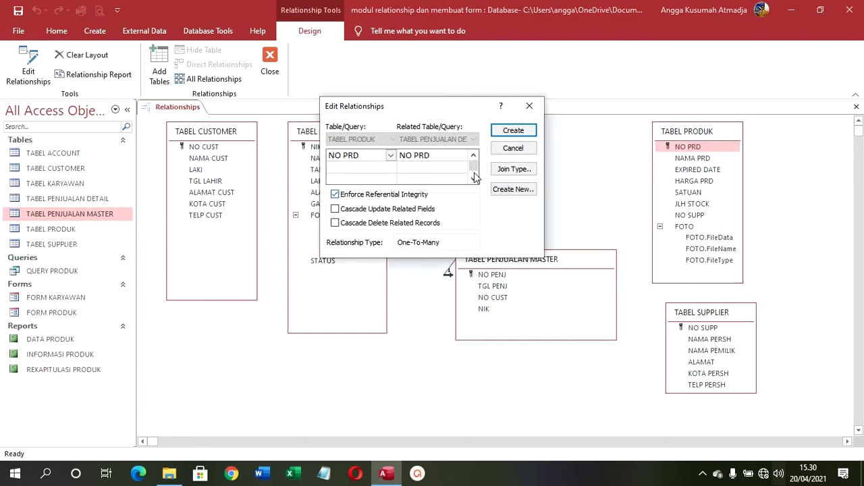
{"action": "left_click", "coordinate": [512, 168]}
{"action": "left_click", "coordinate": [329, 186]}
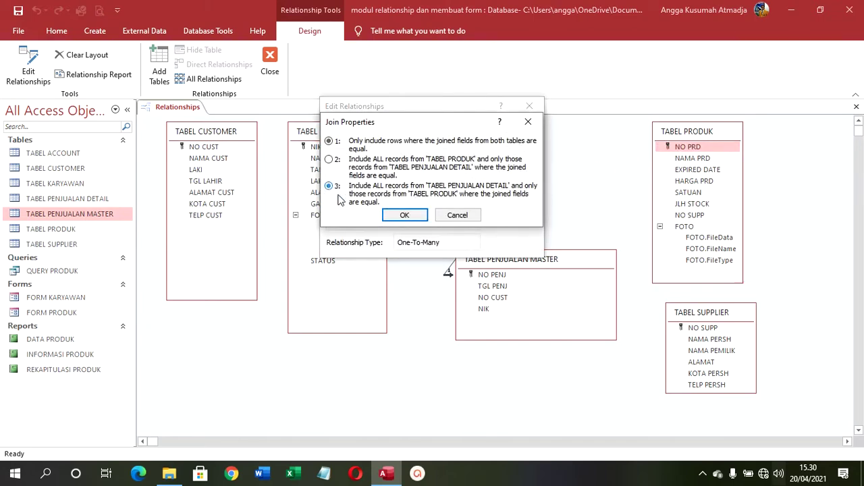
{"action": "left_click", "coordinate": [405, 215]}
{"action": "left_click", "coordinate": [512, 130]}
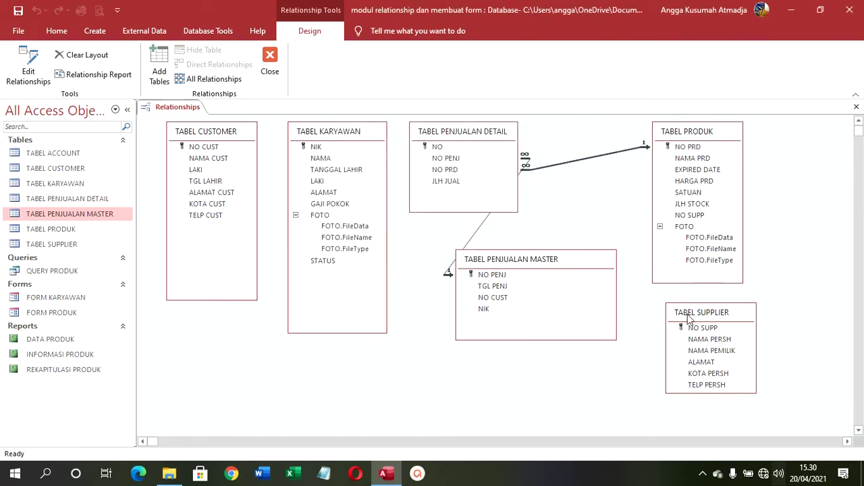
Relate NO SUPP of TABEL SUPPLIER to TABEL PRODUK, enforcing referential integrity and including all TABEL PRODUK records in the join.
{"action": "left_click_drag", "start_coordinate": [688, 328], "coordinate": [694, 216]}
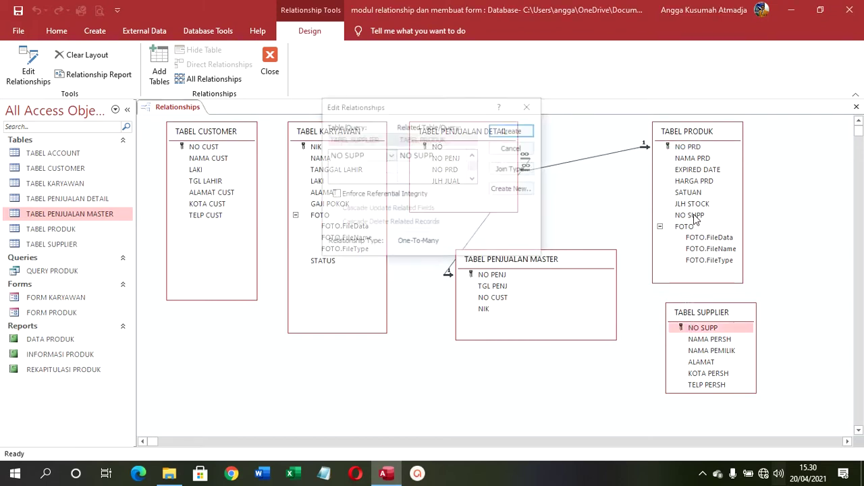
{"action": "left_click", "coordinate": [387, 197]}
{"action": "left_click", "coordinate": [513, 169]}
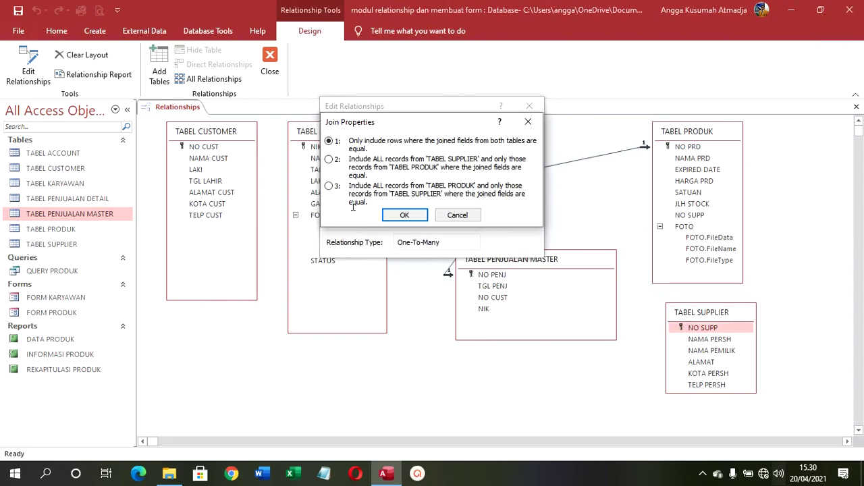
{"action": "left_click", "coordinate": [329, 187]}
{"action": "left_click", "coordinate": [404, 216]}
{"action": "left_click", "coordinate": [512, 130]}
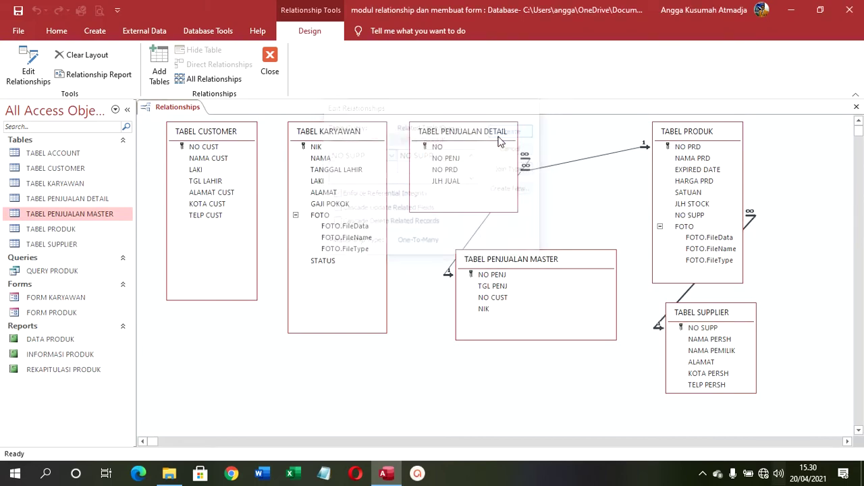
Relate NIK of TABEL KARYAWAN to TABEL PENJUALAN MASTER, enforcing referential integrity and including all TABEL PENJUALAN MASTER records in the join.
{"action": "left_click_drag", "start_coordinate": [322, 150], "coordinate": [486, 308]}
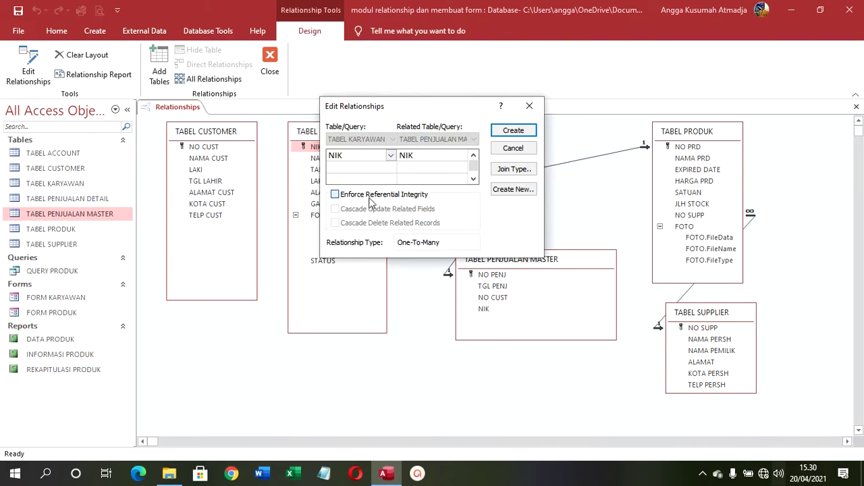
{"action": "left_click", "coordinate": [513, 169]}
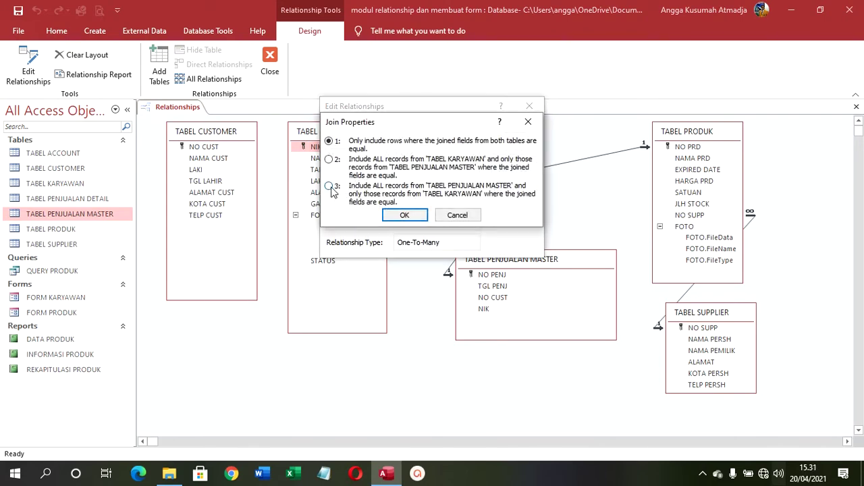
{"action": "left_click", "coordinate": [330, 186]}
{"action": "left_click", "coordinate": [404, 215]}
{"action": "left_click", "coordinate": [511, 129]}
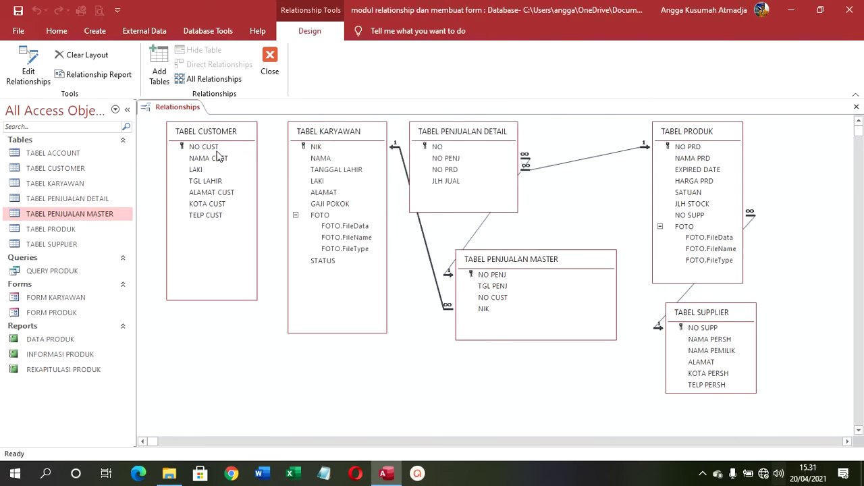
Relate NO CUST of TABEL CUSTOMER to TABEL PENJUALAN MASTER, enforcing referential integrity and including all TABEL PENJUALAN MASTER records in the join.
{"action": "left_click_drag", "start_coordinate": [208, 149], "coordinate": [486, 302]}
{"action": "left_click", "coordinate": [366, 195]}
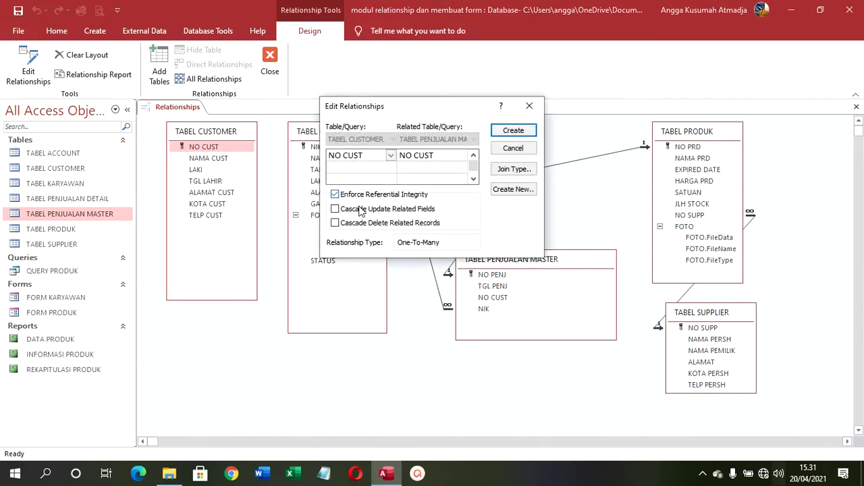
{"action": "left_click", "coordinate": [513, 169]}
{"action": "left_click", "coordinate": [329, 186]}
{"action": "left_click", "coordinate": [405, 215]}
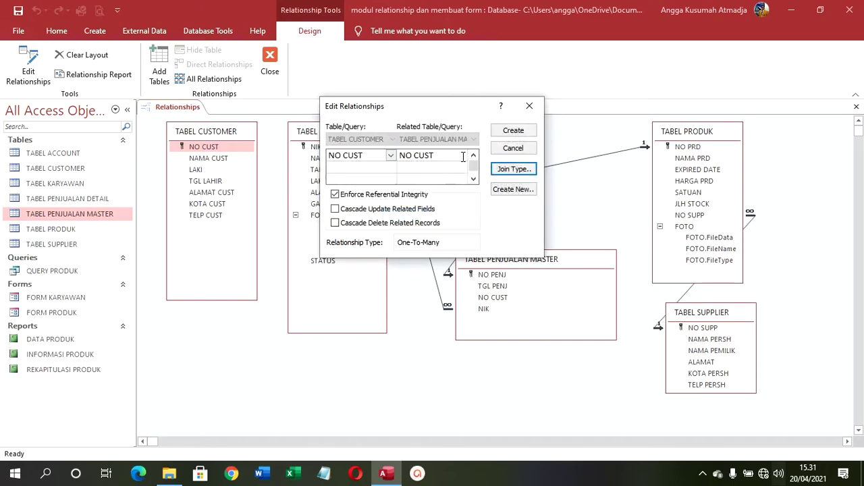
{"action": "left_click", "coordinate": [515, 129]}
Spread out the related tables in the relationship diagram so their join lines are distinguishable, and close it with the layout saved.
{"action": "mouse_move", "coordinate": [200, 138]}
{"action": "left_mouse_down"}
{"action": "mouse_move", "coordinate": [245, 279]}
{"action": "mouse_move", "coordinate": [205, 131]}
{"action": "left_mouse_up"}
{"action": "left_click_drag", "start_coordinate": [324, 131], "coordinate": [288, 272]}
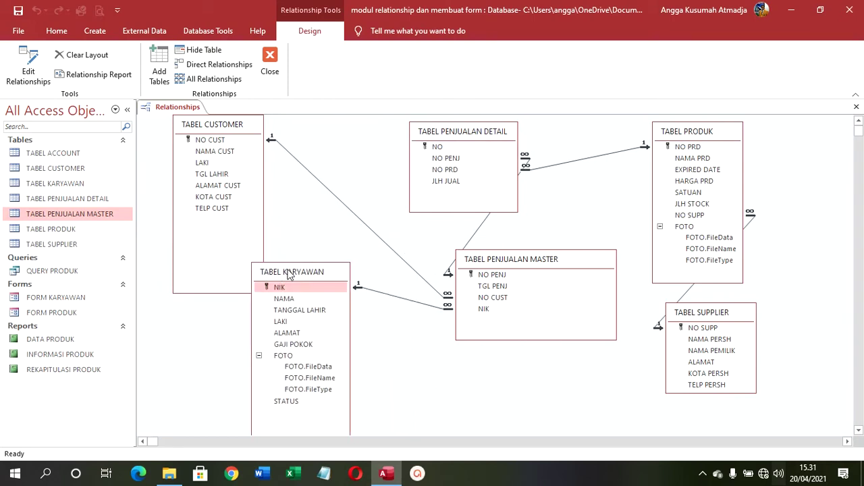
{"action": "left_click_drag", "start_coordinate": [446, 133], "coordinate": [383, 141]}
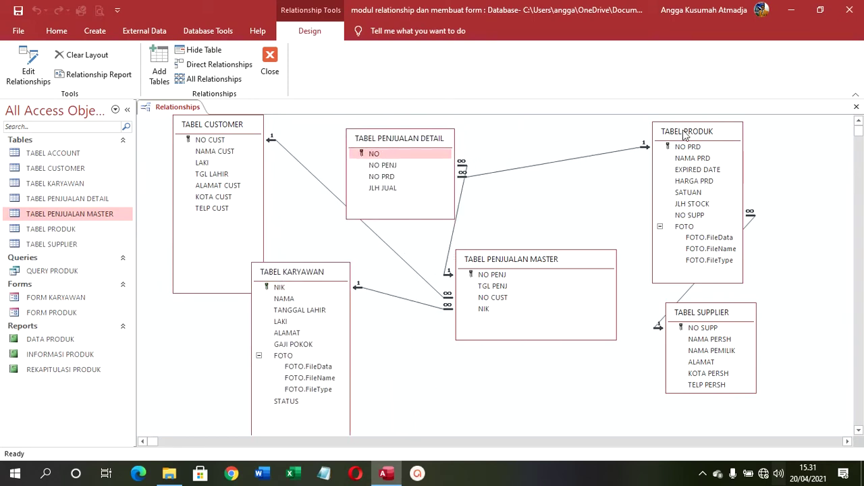
{"action": "left_click_drag", "start_coordinate": [688, 137], "coordinate": [694, 140]}
{"action": "left_click_drag", "start_coordinate": [438, 140], "coordinate": [621, 138]}
{"action": "left_click_drag", "start_coordinate": [530, 253], "coordinate": [409, 145]}
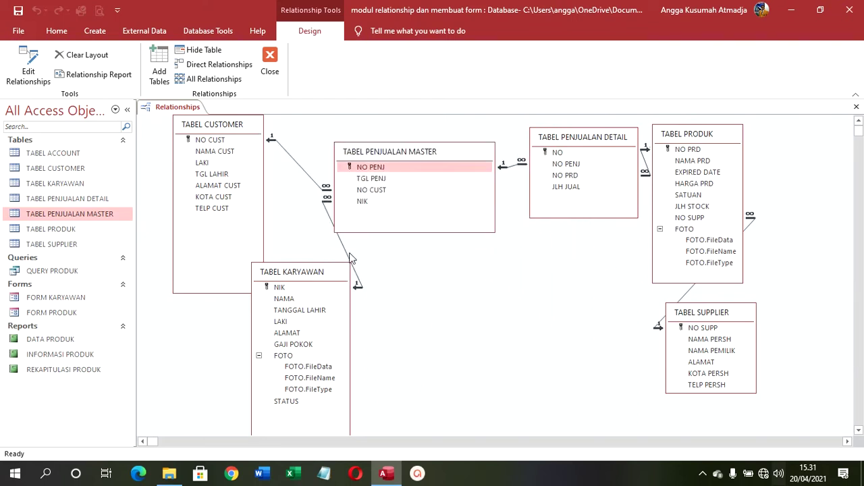
{"action": "left_click_drag", "start_coordinate": [322, 270], "coordinate": [285, 280]}
{"action": "left_click_drag", "start_coordinate": [700, 144], "coordinate": [521, 287]}
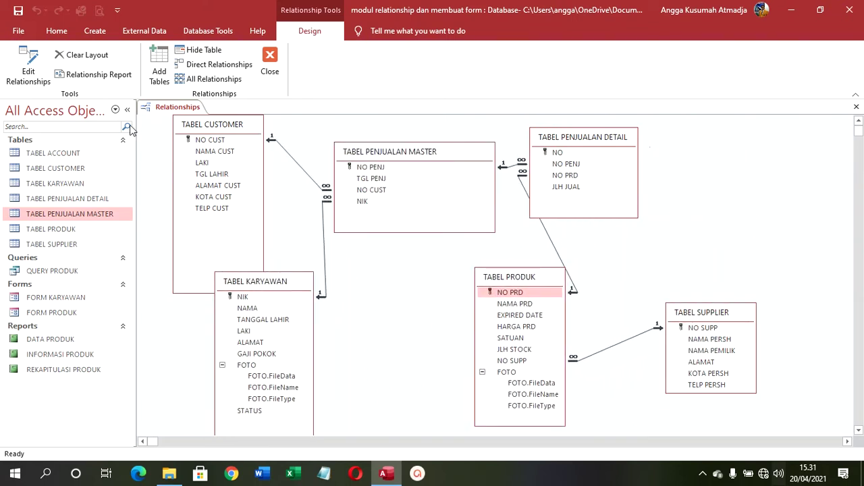
{"action": "left_click", "coordinate": [269, 59]}
{"action": "left_click", "coordinate": [397, 267]}
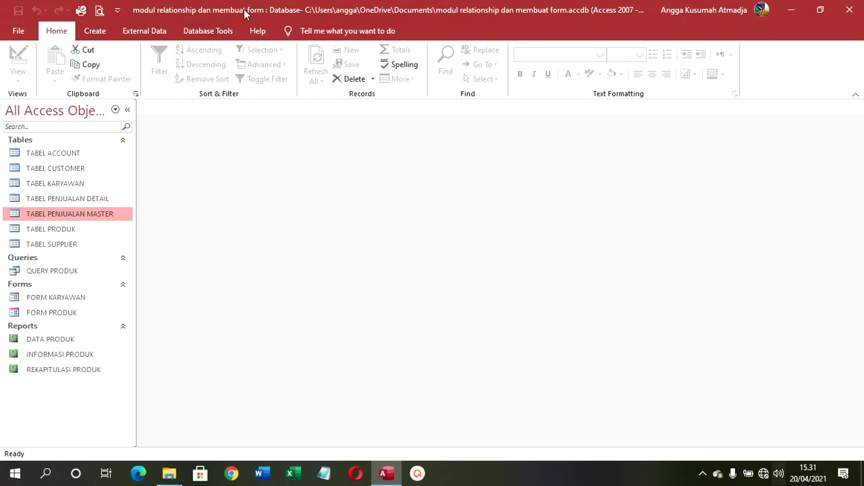
Create a query in design view with TABEL PENJUALAN MASTER, TABEL CUSTOMER and TABEL KARYAWAN as its sources.
{"action": "left_click", "coordinate": [95, 32]}
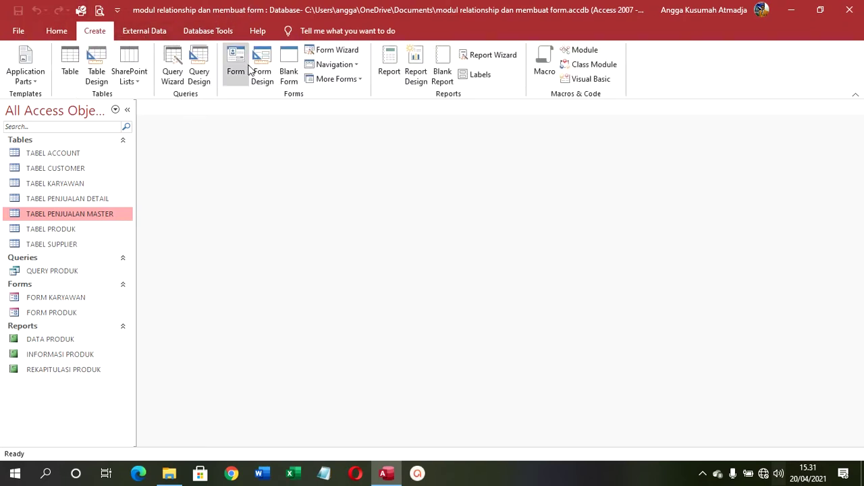
{"action": "left_click", "coordinate": [208, 69]}
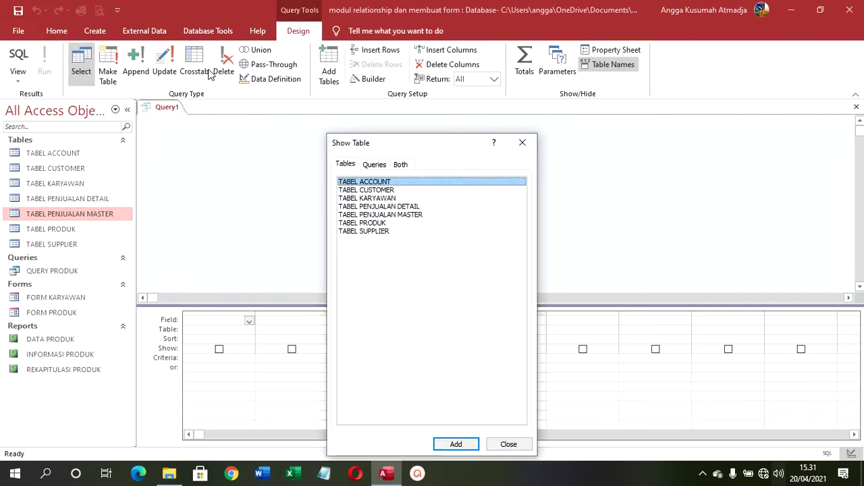
{"action": "double_click", "coordinate": [378, 214]}
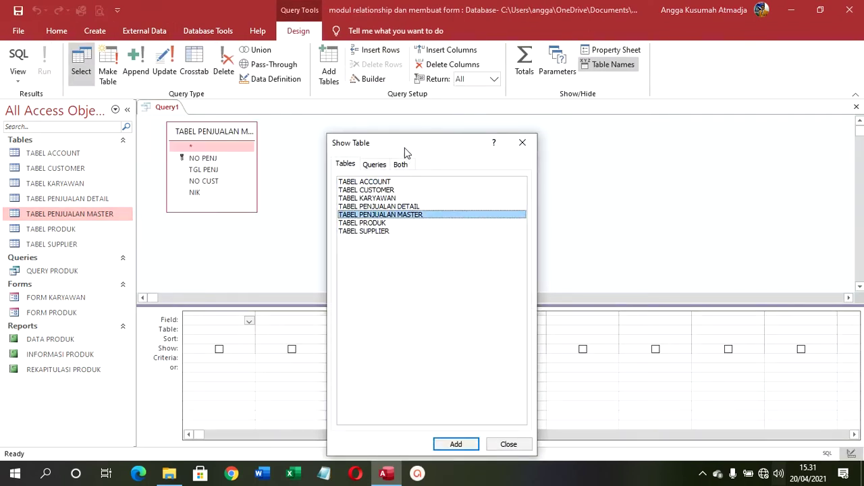
{"action": "left_click_drag", "start_coordinate": [406, 152], "coordinate": [576, 170]}
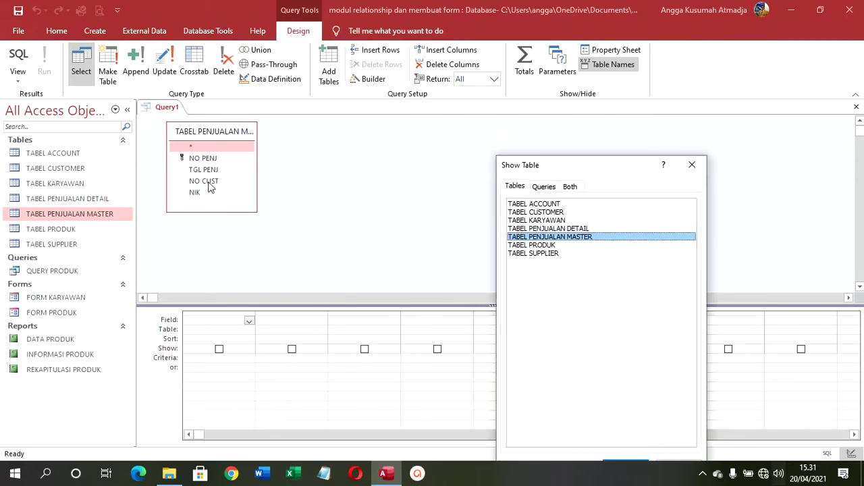
{"action": "double_click", "coordinate": [544, 212]}
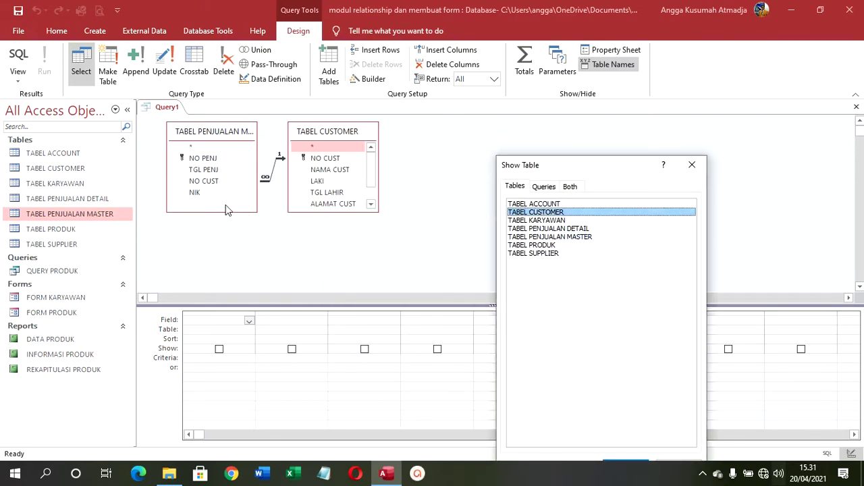
{"action": "double_click", "coordinate": [540, 220]}
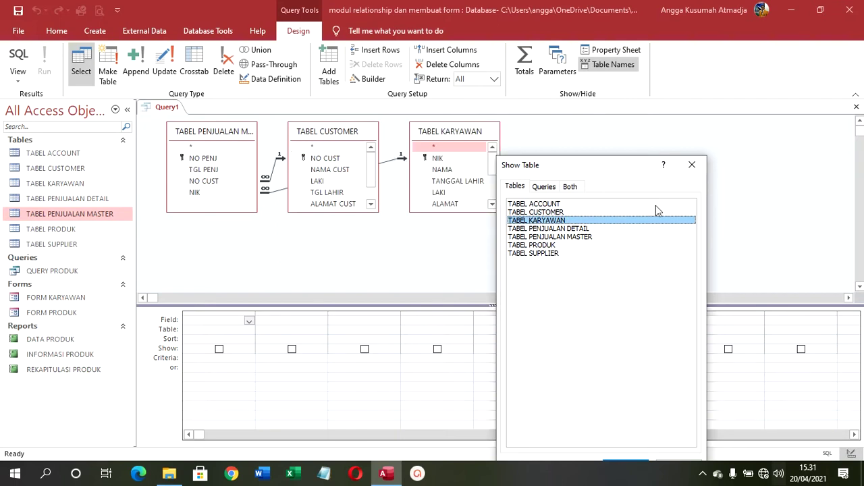
{"action": "left_click", "coordinate": [692, 166]}
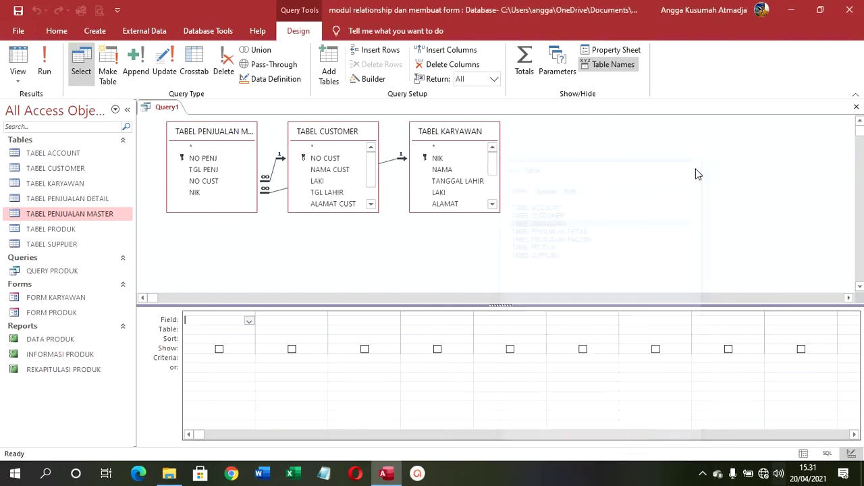
Add the NO PENJ, TGL PENJ and NO CUST fields of TABEL PENJUALAN MASTER to the query grid.
{"action": "double_click", "coordinate": [203, 158]}
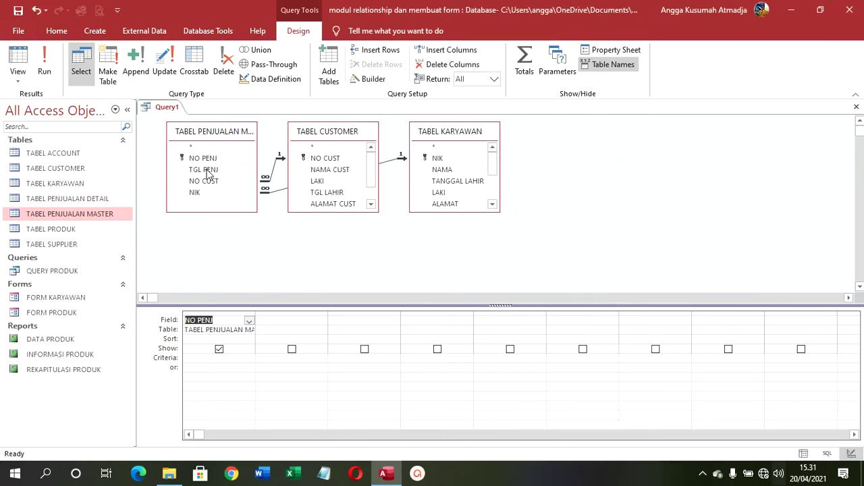
{"action": "double_click", "coordinate": [204, 170]}
{"action": "double_click", "coordinate": [204, 181]}
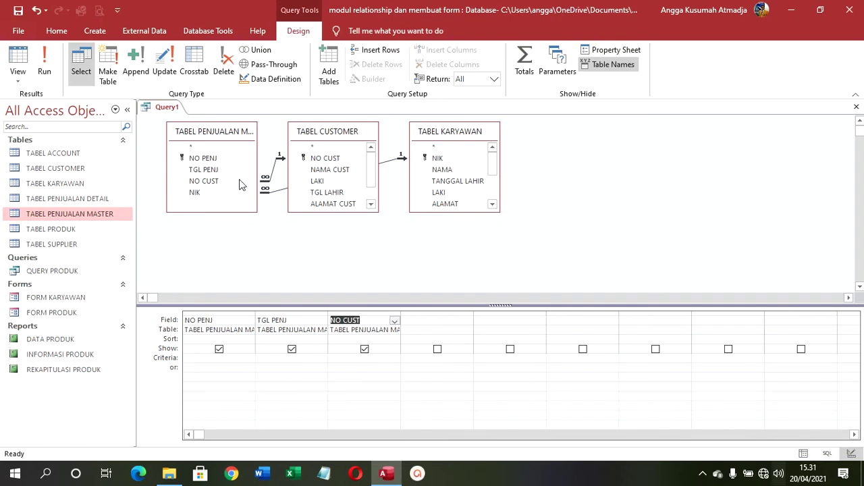
Add NAMA CUST, ALAMAT CUST and TELP CUST of TABEL CUSTOMER, NIK of TABEL PENJUALAN MASTER and NAMA of TABEL KARYAWAN to the query.
{"action": "double_click", "coordinate": [321, 169]}
{"action": "scroll", "coordinate": [371, 177], "scroll_direction": "down", "scroll_amount": 2}
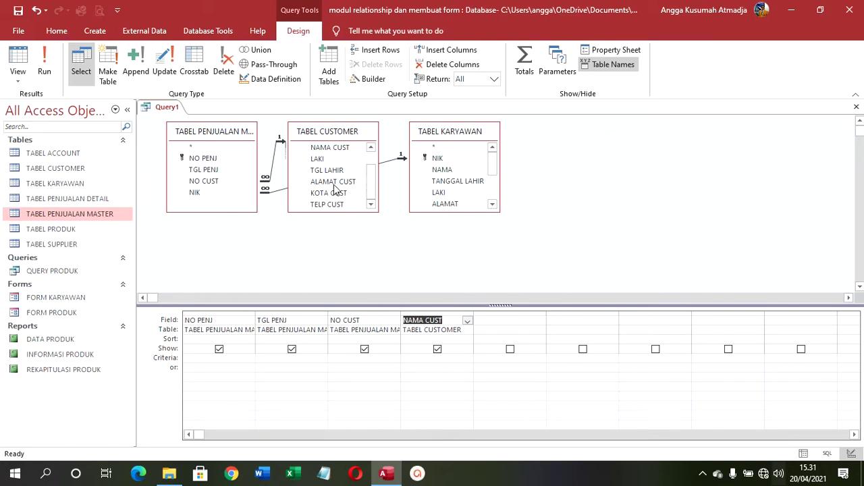
{"action": "double_click", "coordinate": [334, 184]}
{"action": "double_click", "coordinate": [332, 205]}
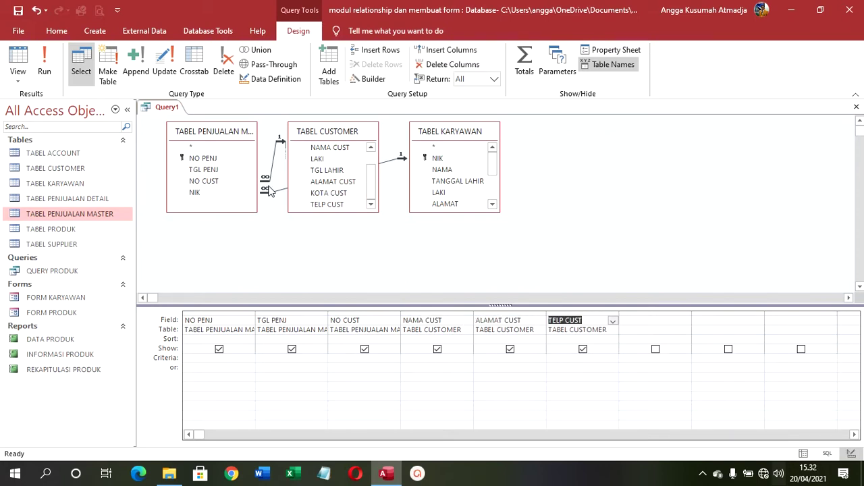
{"action": "double_click", "coordinate": [208, 194]}
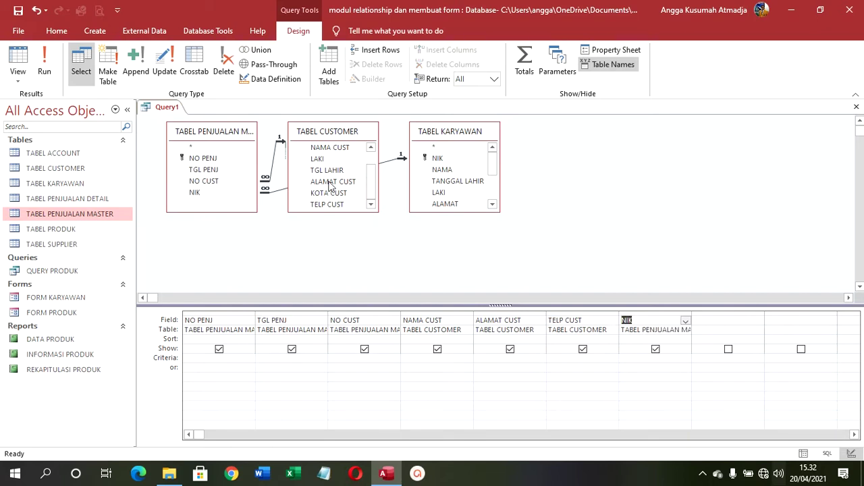
{"action": "double_click", "coordinate": [437, 170]}
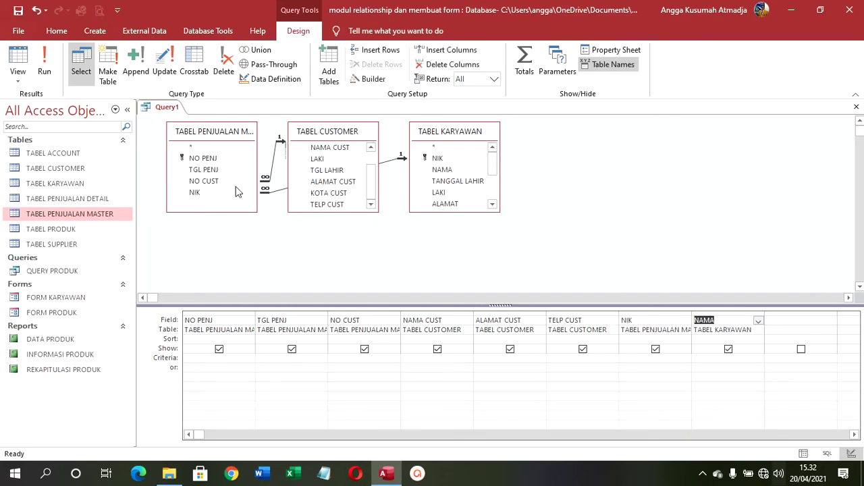
Save the query as QUERY PENJUALAN MASTER.
{"action": "left_click", "coordinate": [23, 12]}
{"action": "type", "text": "QU"}
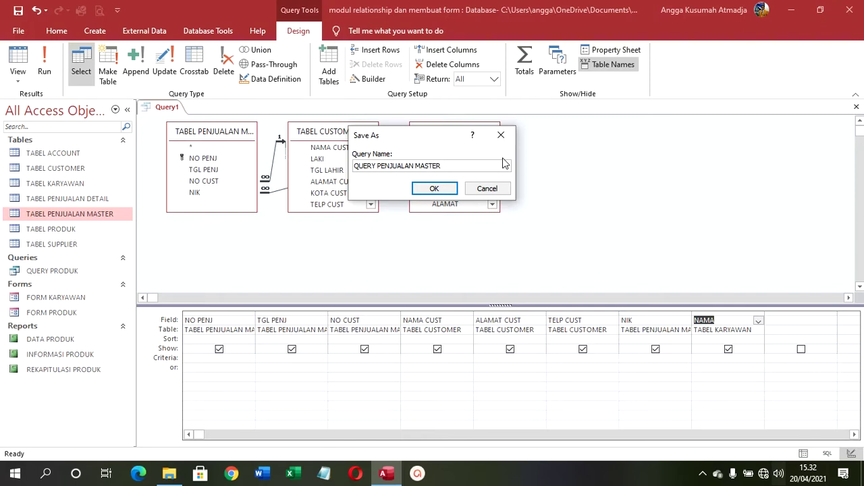
{"action": "type", "text": "ERY PENJUALAN MASTER"}
{"action": "left_click", "coordinate": [434, 188]}
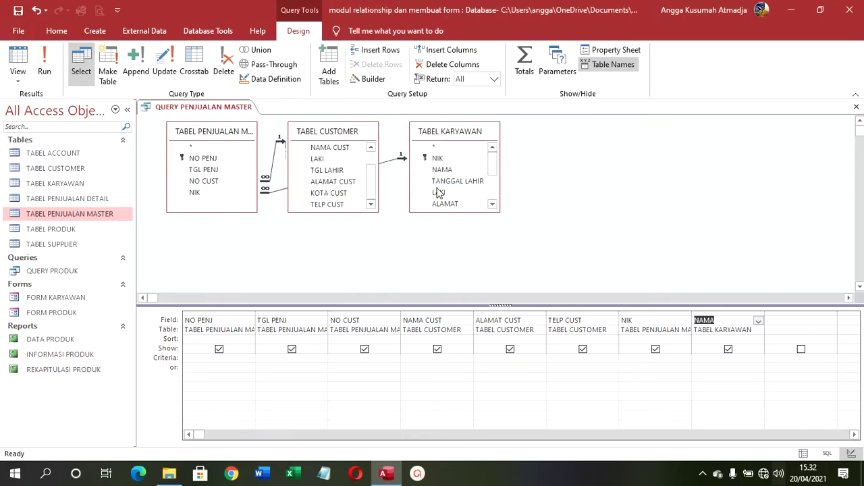
View the records of QUERY PENJUALAN MASTER as a datasheet and close the query.
{"action": "left_click", "coordinate": [19, 64]}
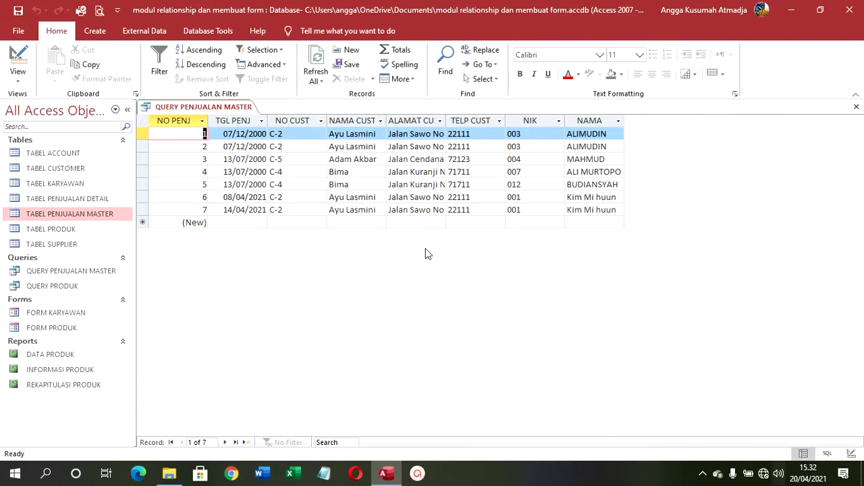
{"action": "right_click", "coordinate": [236, 108]}
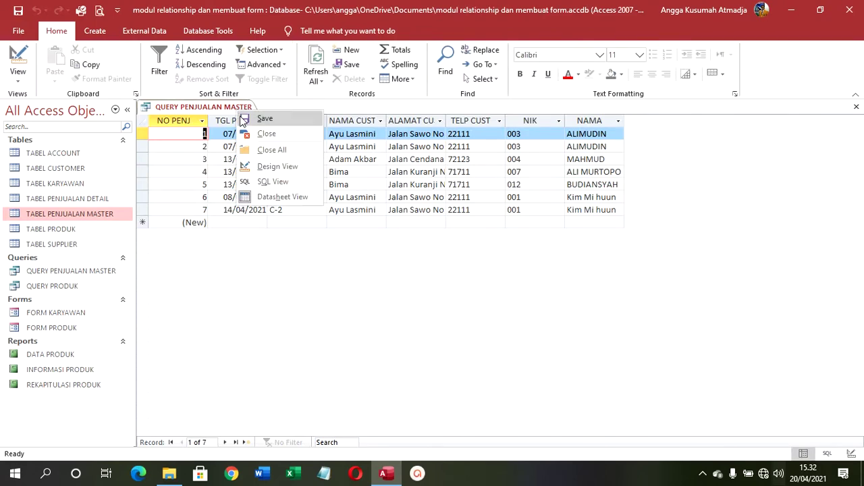
{"action": "left_click", "coordinate": [255, 133]}
Start a Form Wizard form based on QUERY PENJUALAN MASTER and include all of its fields.
{"action": "left_click", "coordinate": [94, 31]}
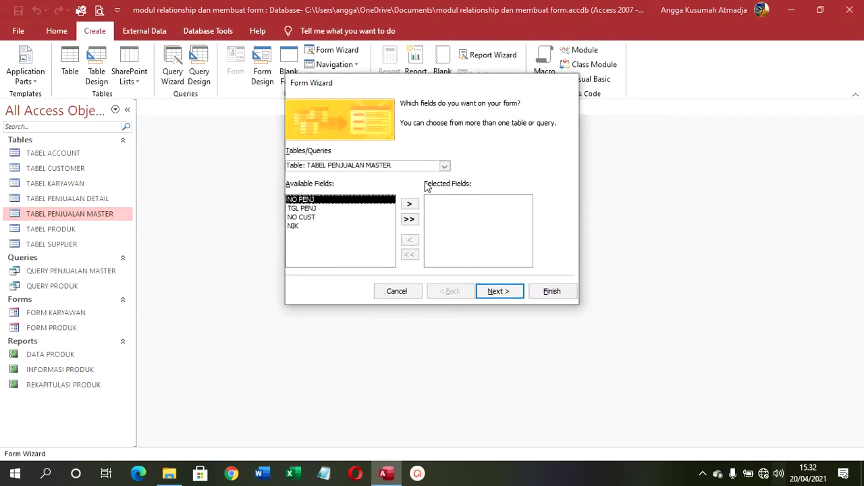
{"action": "left_click", "coordinate": [444, 166]}
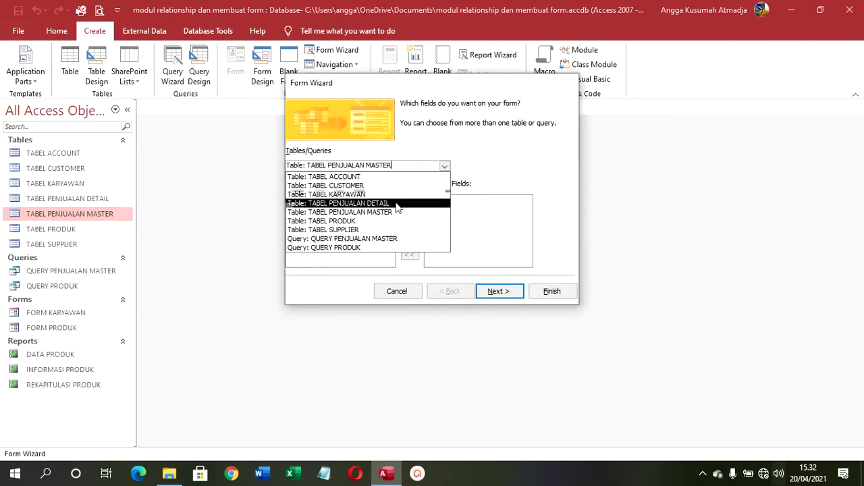
{"action": "left_click", "coordinate": [414, 237]}
{"action": "left_click", "coordinate": [409, 219]}
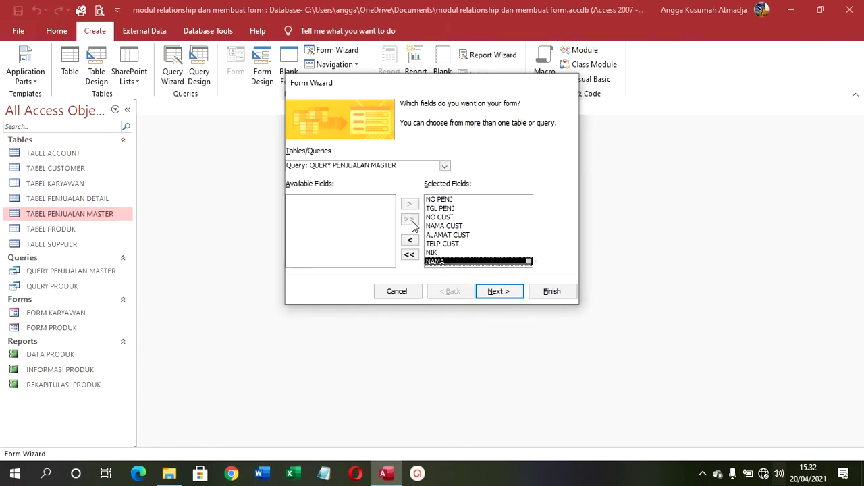
Generate the form with the Columnar layout and the title FORM PENJUALAN MASTER, and close it after viewing.
{"action": "left_click", "coordinate": [521, 297]}
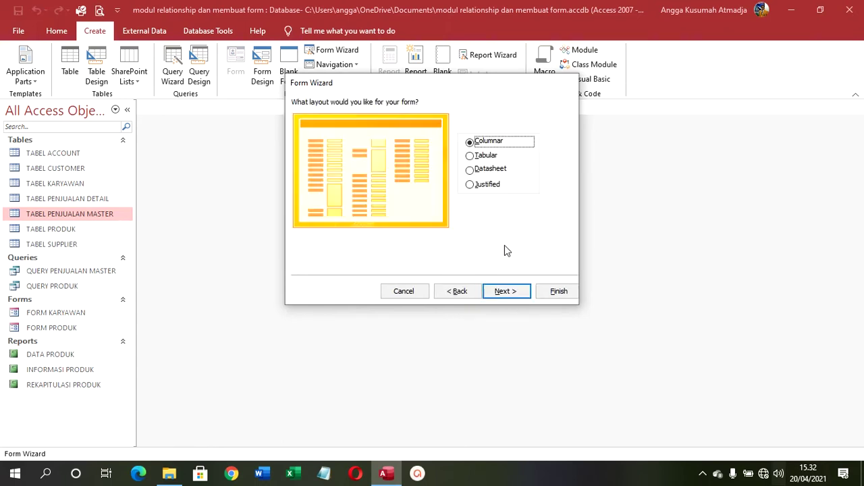
{"action": "left_click", "coordinate": [507, 291]}
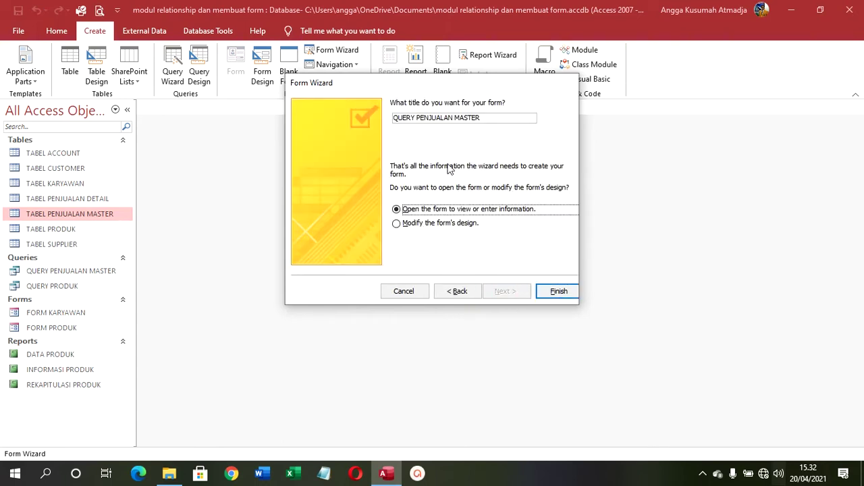
{"action": "double_click", "coordinate": [411, 119]}
{"action": "type", "text": "FORM"}
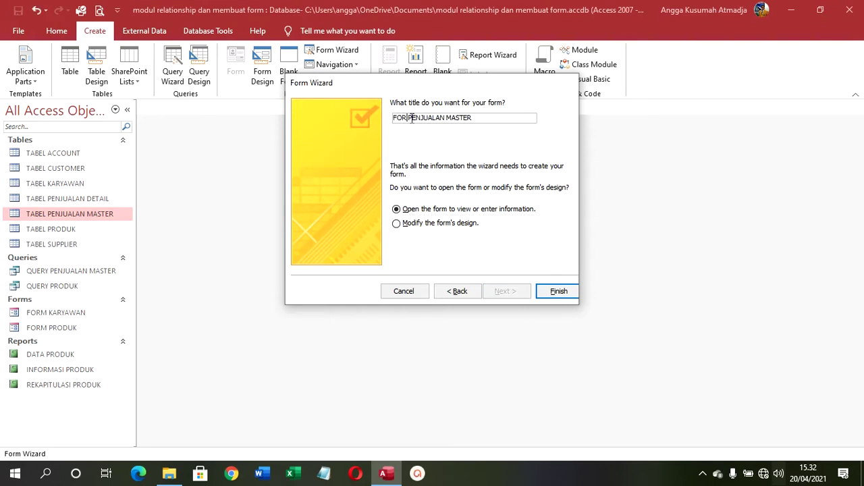
{"action": "left_click", "coordinate": [556, 290]}
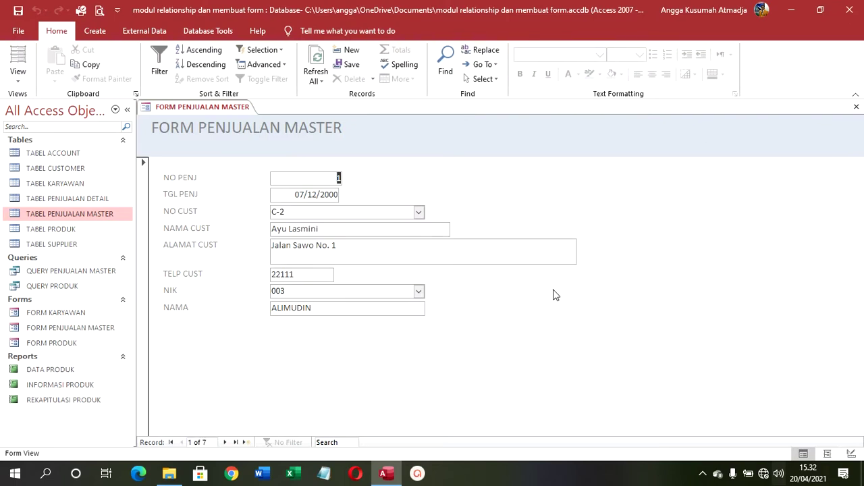
{"action": "right_click", "coordinate": [170, 108]}
{"action": "left_click", "coordinate": [192, 131]}
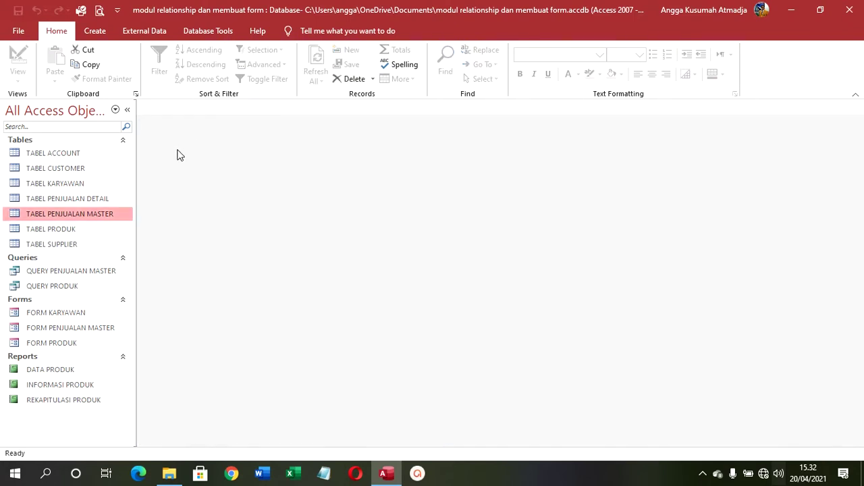
Create a new query in Design View containing TABEL PENJUALAN DETAIL and TABEL PRODUK.
{"action": "left_click", "coordinate": [102, 30]}
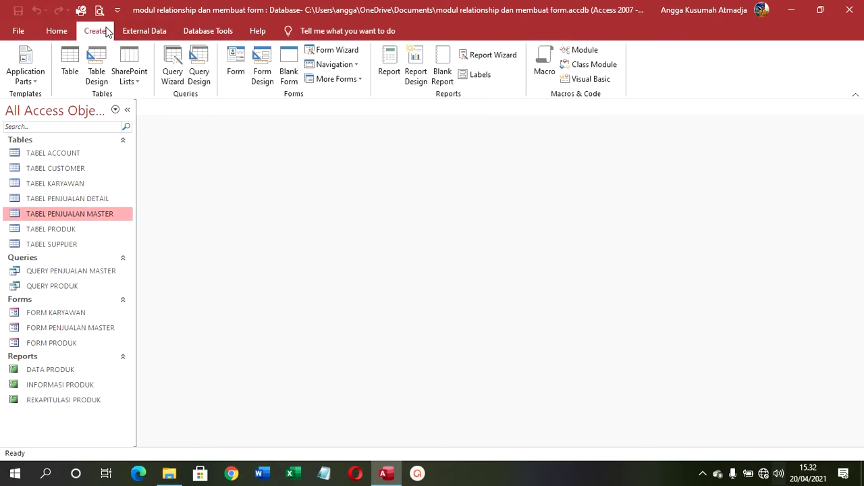
{"action": "left_click", "coordinate": [194, 59]}
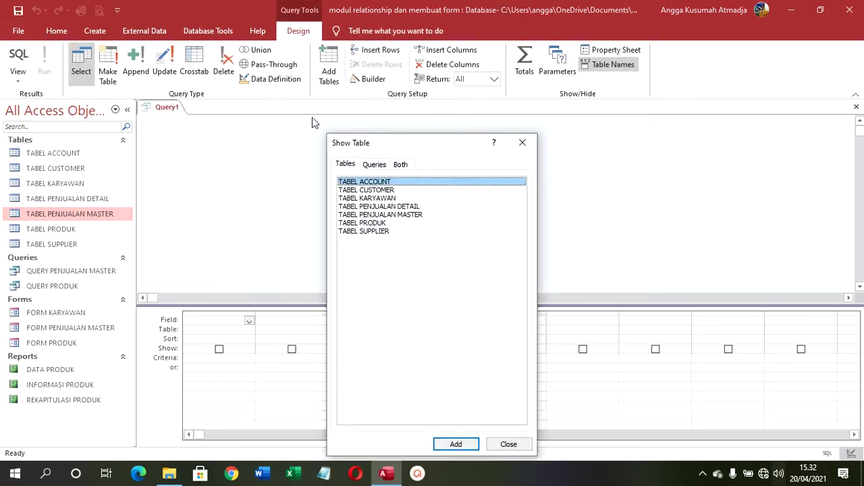
{"action": "left_click", "coordinate": [378, 207]}
{"action": "double_click", "coordinate": [379, 208]}
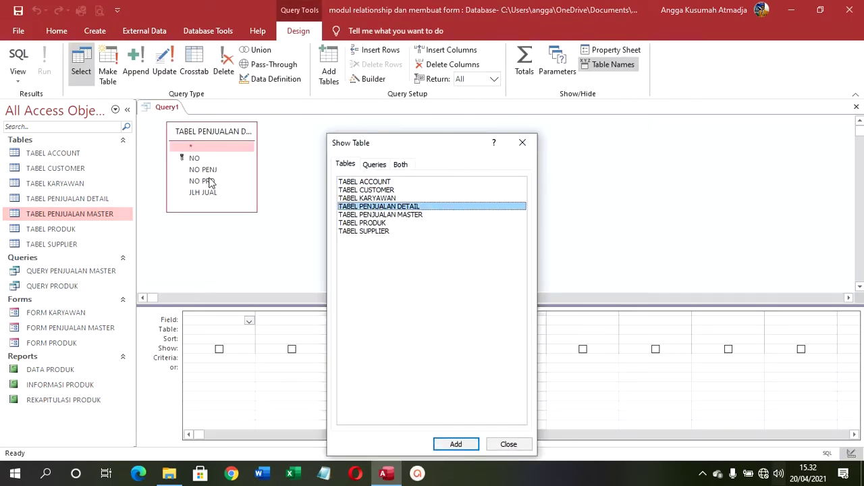
{"action": "double_click", "coordinate": [362, 223]}
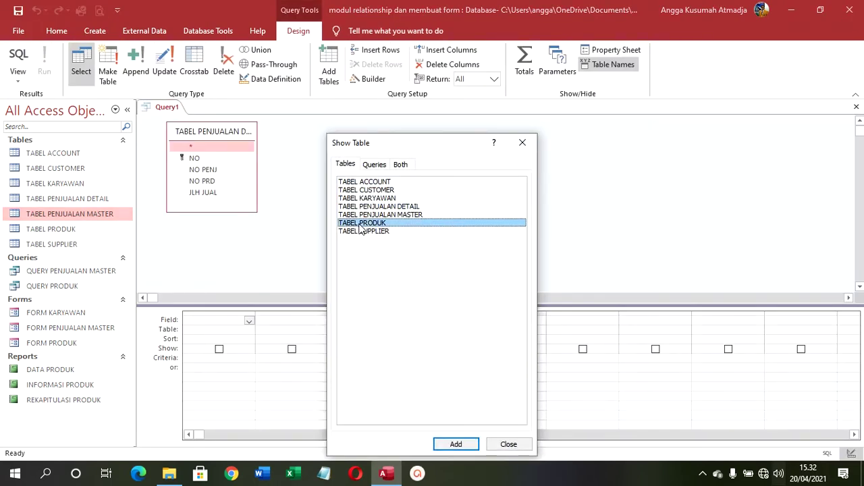
{"action": "left_click_drag", "start_coordinate": [399, 150], "coordinate": [527, 147]}
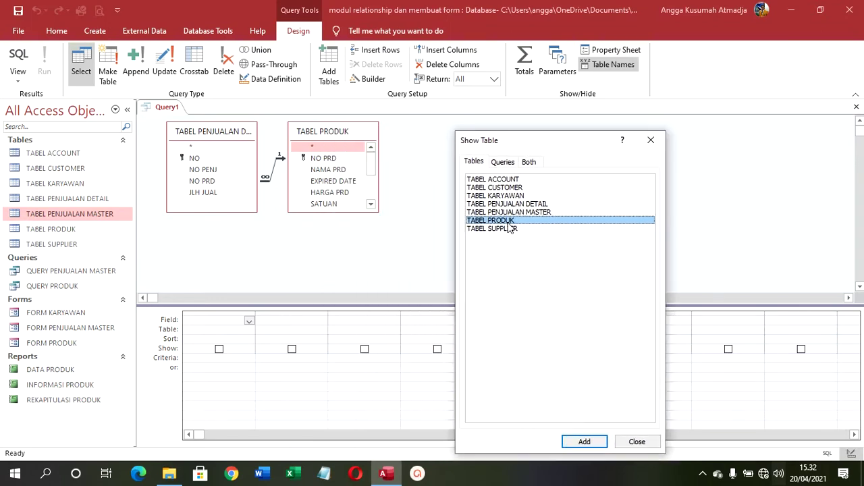
{"action": "left_click", "coordinate": [637, 443]}
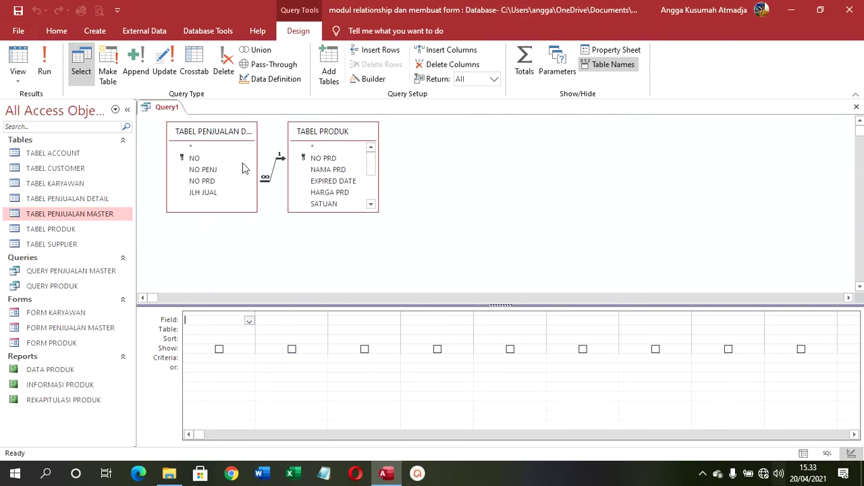
Add the NO, NO PENJ and NO PRD fields of TABEL PENJUALAN DETAIL to the query, hiding NO from the output.
{"action": "double_click", "coordinate": [194, 159]}
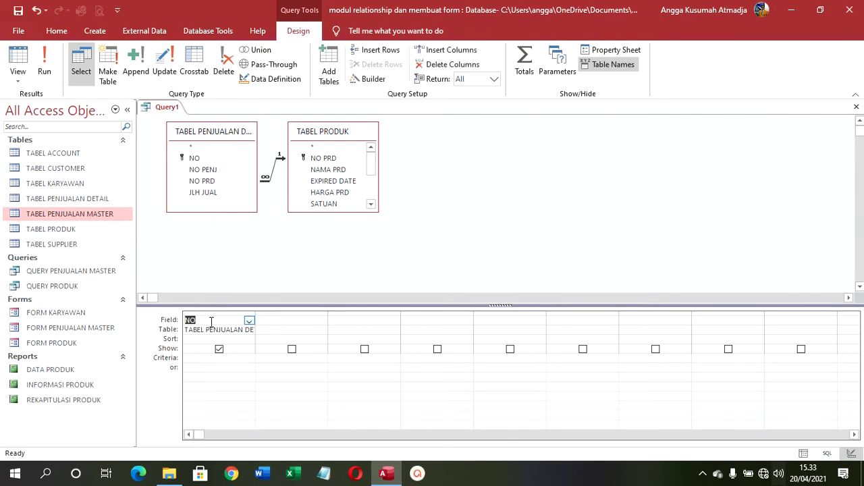
{"action": "left_click", "coordinate": [219, 349]}
{"action": "double_click", "coordinate": [209, 169]}
{"action": "double_click", "coordinate": [211, 181]}
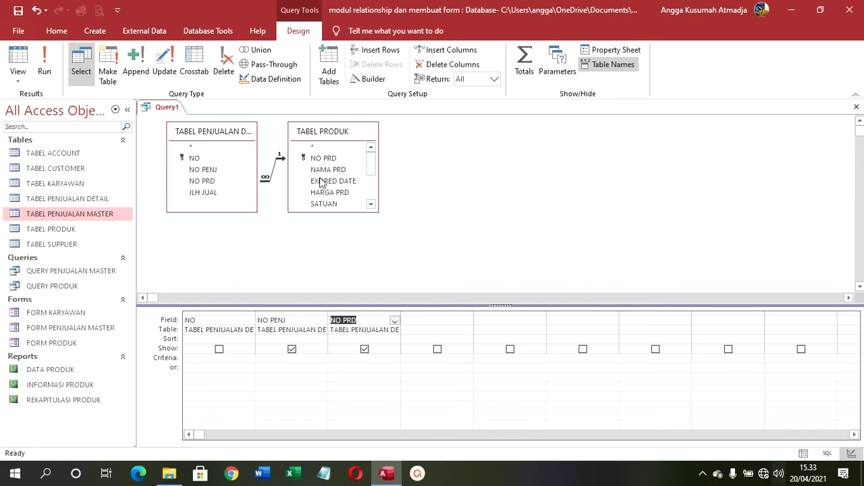
Add the NAMA PRD, EXPIRED DATE, HARGA PRD and SATUAN fields of TABEL PRODUK to the query.
{"action": "double_click", "coordinate": [328, 169]}
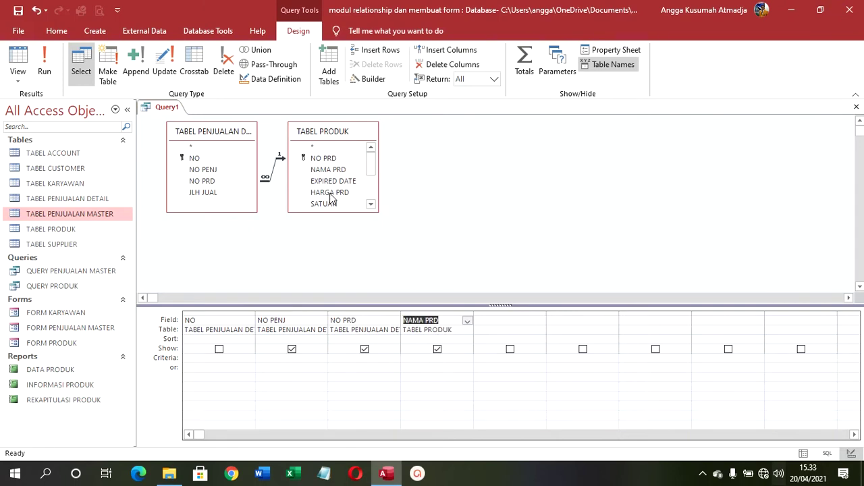
{"action": "scroll", "coordinate": [336, 189], "scroll_direction": "down", "scroll_amount": 1}
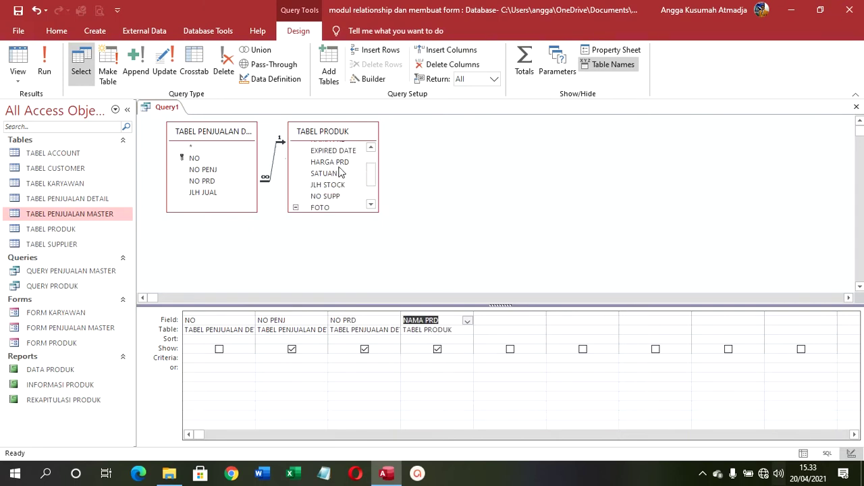
{"action": "double_click", "coordinate": [328, 151]}
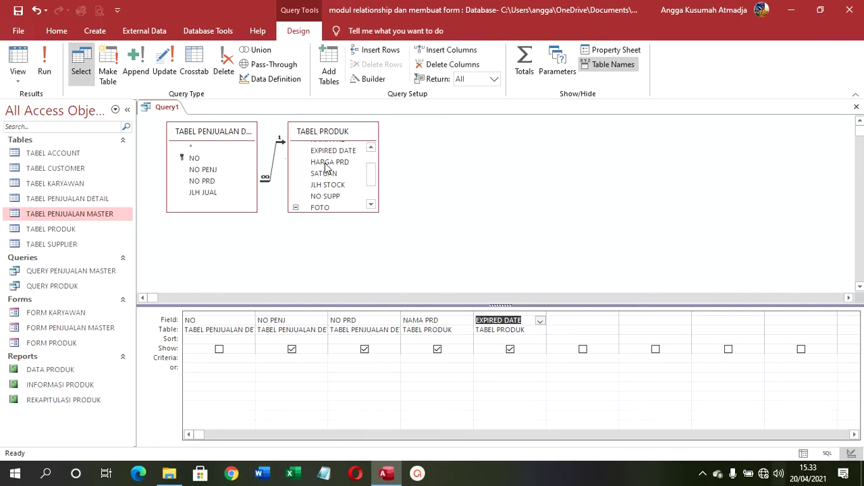
{"action": "double_click", "coordinate": [326, 163]}
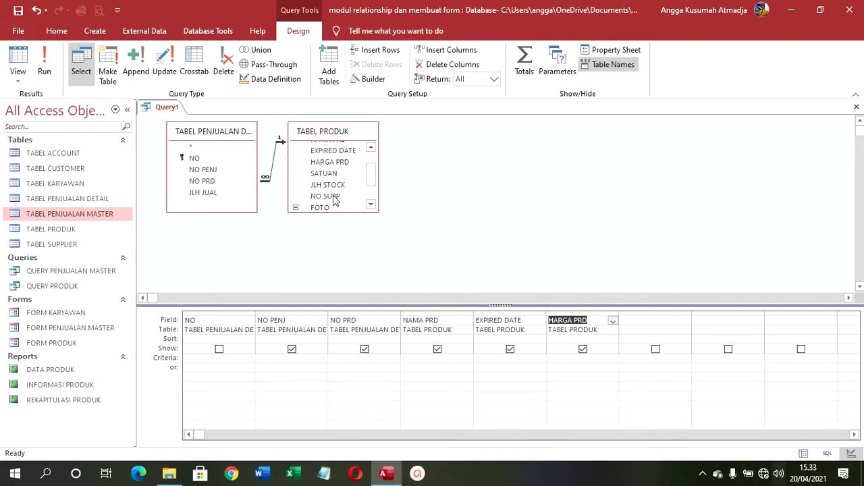
{"action": "left_click", "coordinate": [328, 174]}
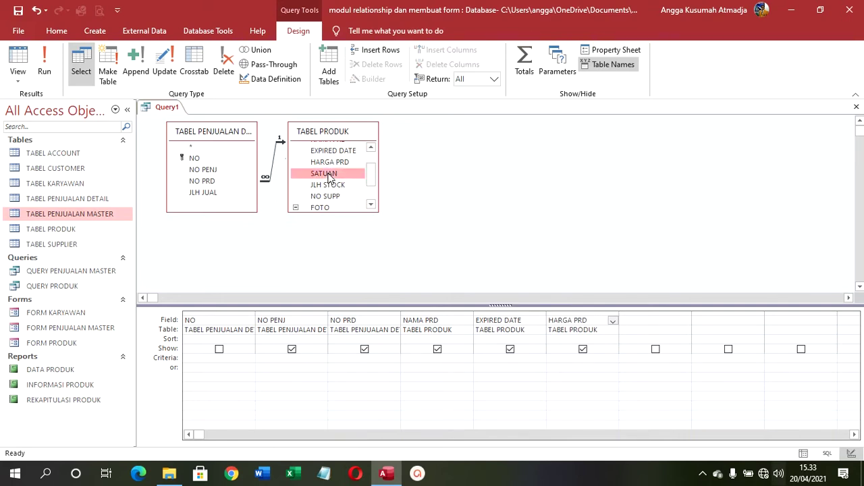
{"action": "double_click", "coordinate": [328, 175]}
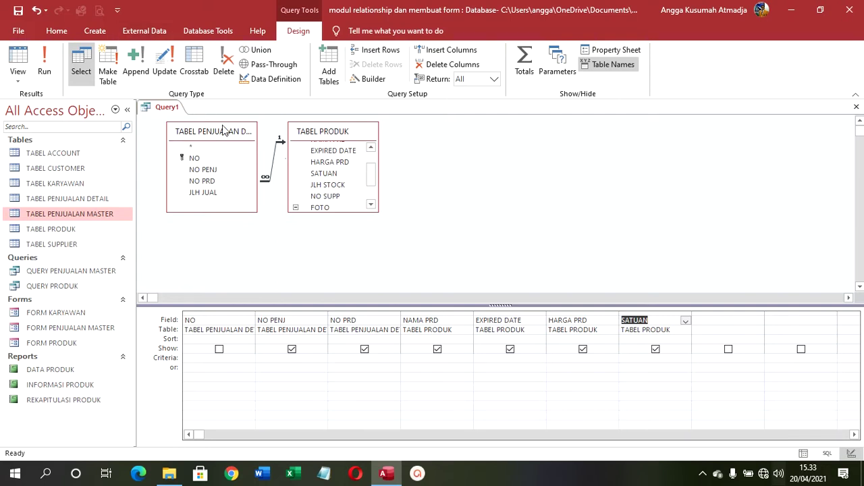
Add the JLH JUAL field and a calculated field TOTAL:[HARGA PRD]*[JLH JUAL] to the query.
{"action": "double_click", "coordinate": [211, 194]}
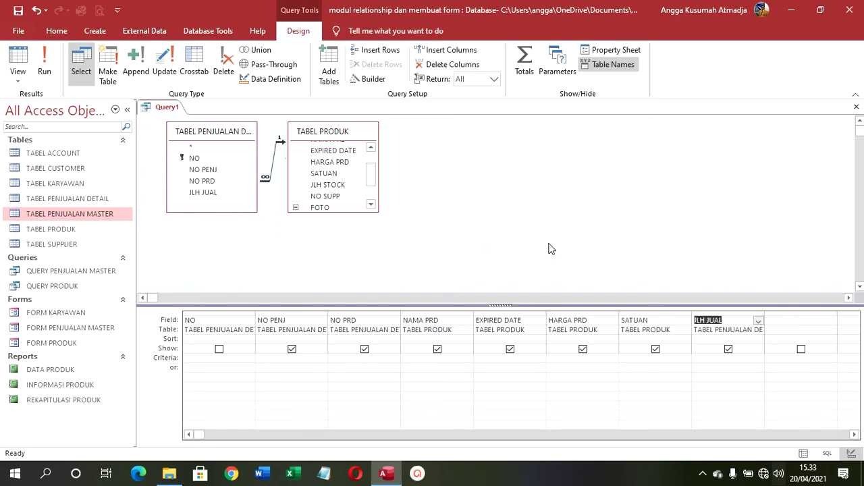
{"action": "left_click", "coordinate": [792, 324]}
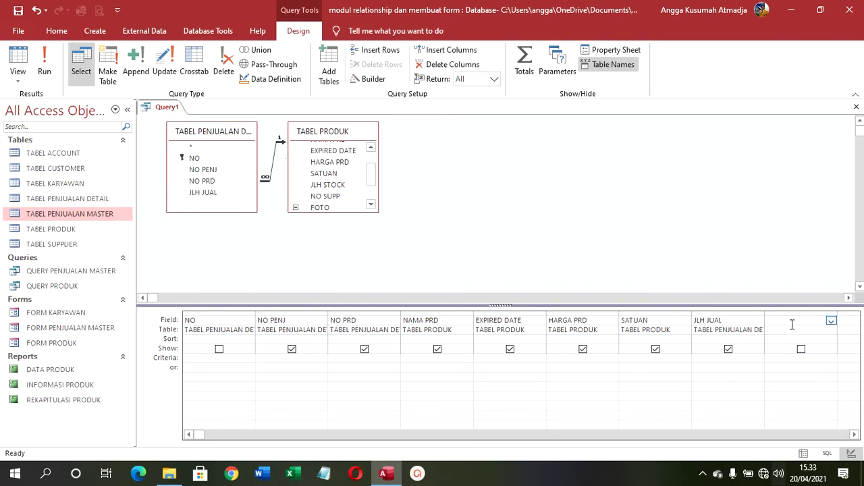
{"action": "type", "text": "TOT"}
{"action": "type", "text": "AL:[HARGA PRD"}
{"action": "type", "text": "]*[JLH"}
{"action": "type", "text": " JUAL"}
{"action": "type", "text": "]"}
{"action": "left_click", "coordinate": [793, 329]}
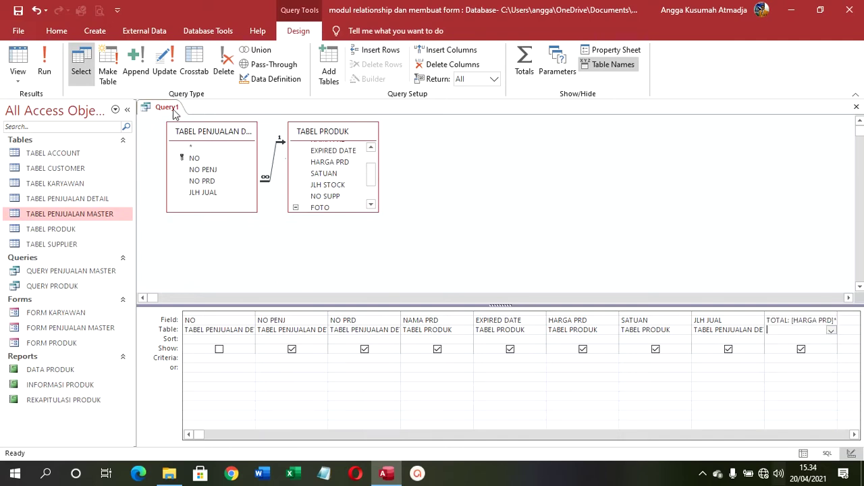
View the query's records as a datasheet and save the query as QUERY PENJUALAN DETAIL.
{"action": "left_click", "coordinate": [19, 61]}
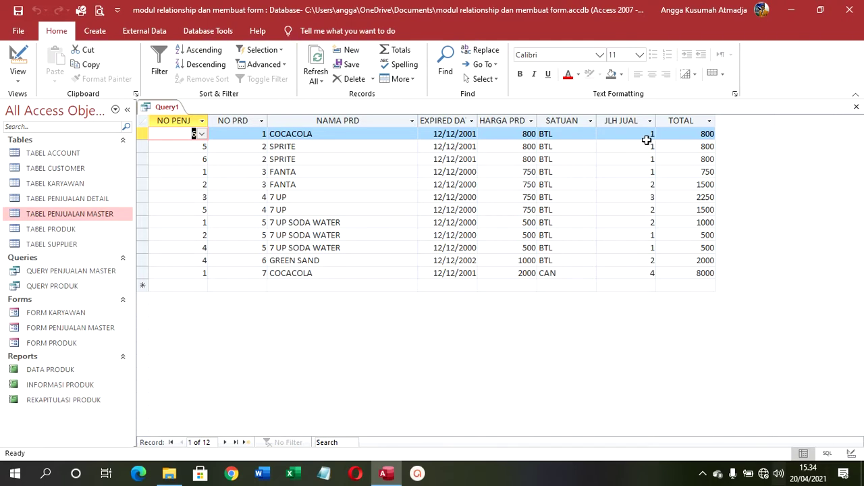
{"action": "left_click", "coordinate": [555, 272]}
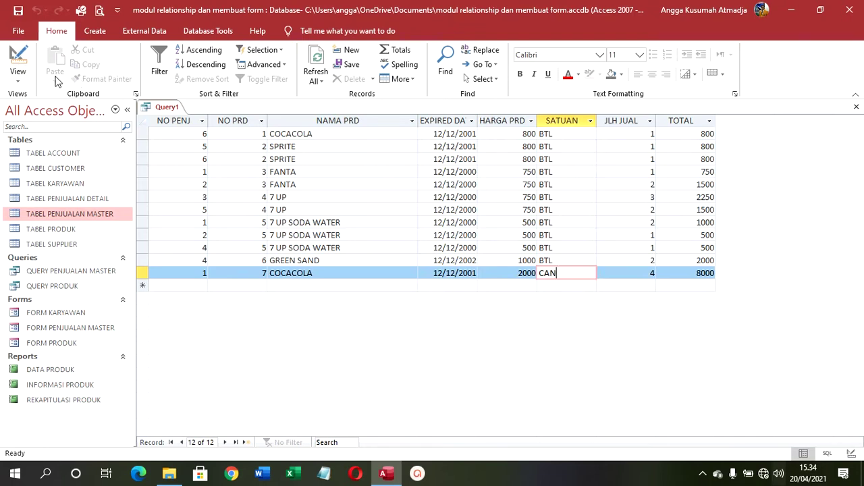
{"action": "left_click", "coordinate": [18, 11]}
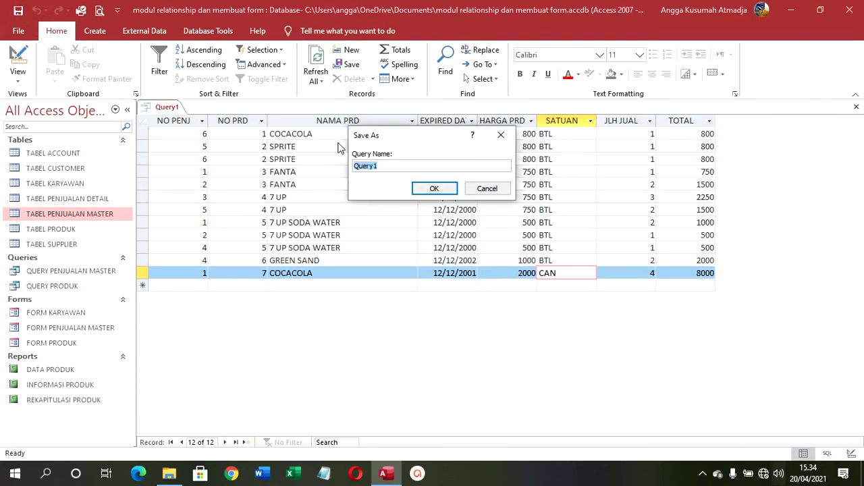
{"action": "type", "text": "QUERY PENJUALAN DETAIL"}
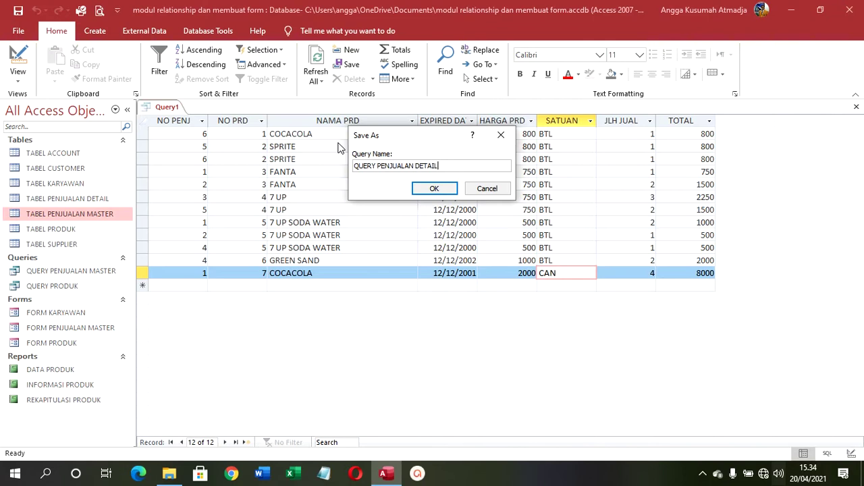
{"action": "left_click", "coordinate": [433, 189]}
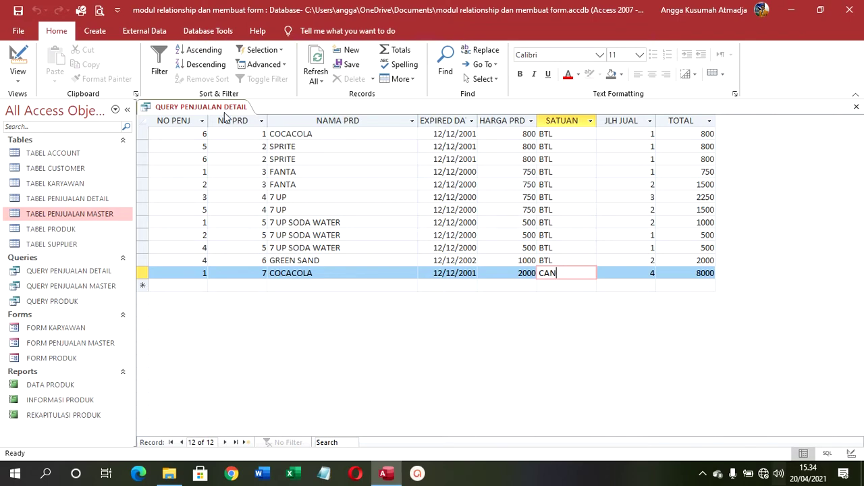
Start a Form Wizard form based on QUERY PENJUALAN DETAIL and include all of its fields.
{"action": "left_click", "coordinate": [95, 31]}
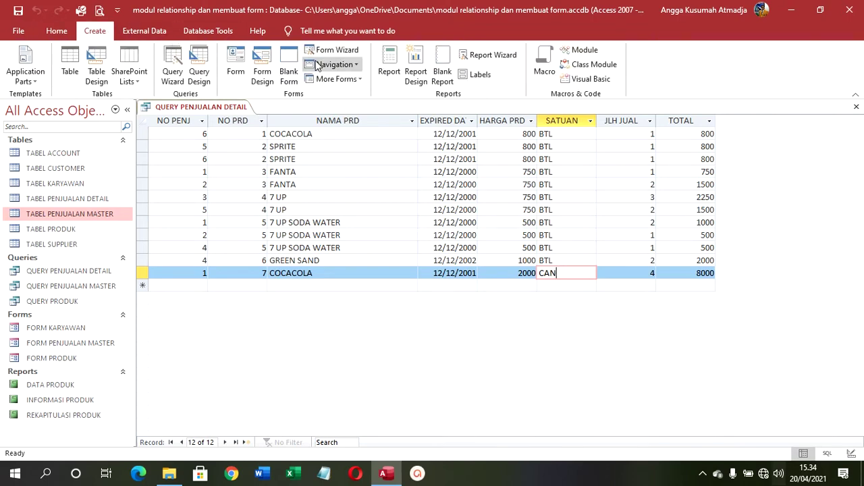
{"action": "left_click", "coordinate": [332, 50]}
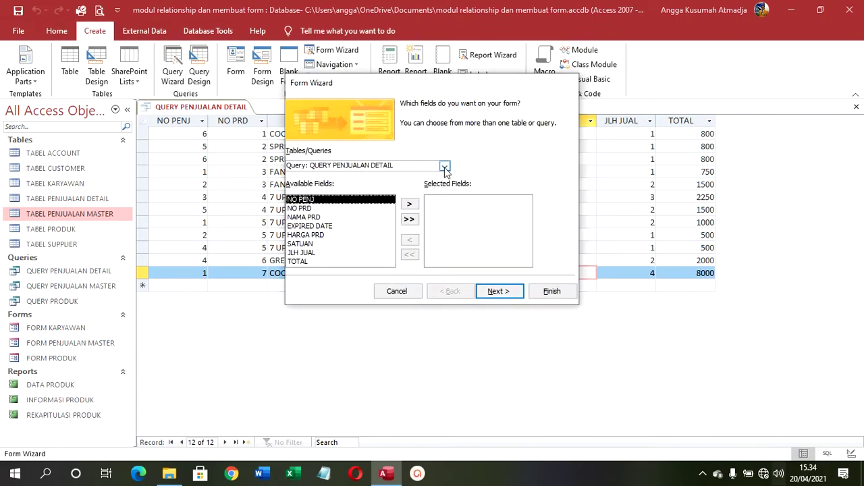
{"action": "left_click", "coordinate": [408, 220]}
{"action": "left_click", "coordinate": [511, 296]}
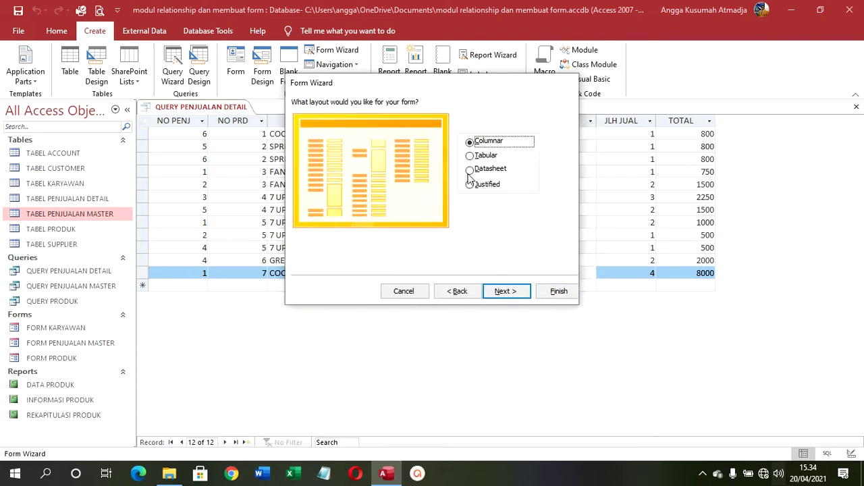
Generate the form with the Tabular layout and the title FORM PENJUALAN DETAIL.
{"action": "left_click", "coordinate": [472, 155]}
{"action": "left_click", "coordinate": [507, 291]}
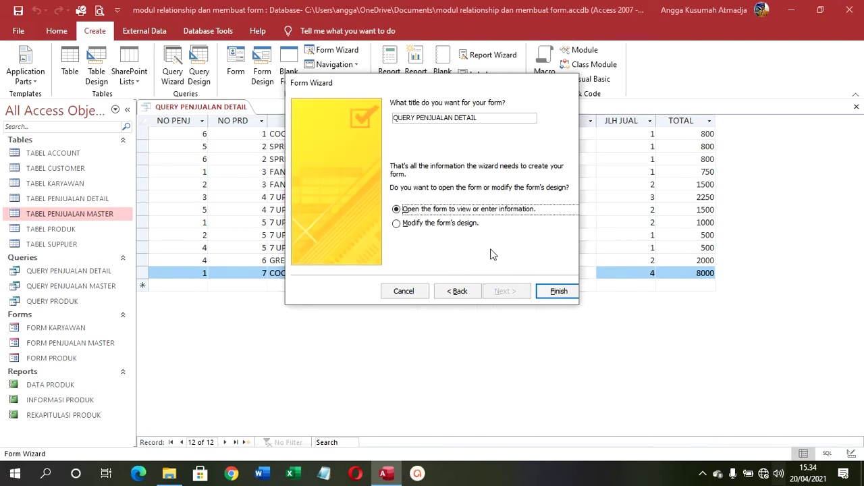
{"action": "left_click", "coordinate": [408, 119]}
{"action": "double_click", "coordinate": [408, 118]}
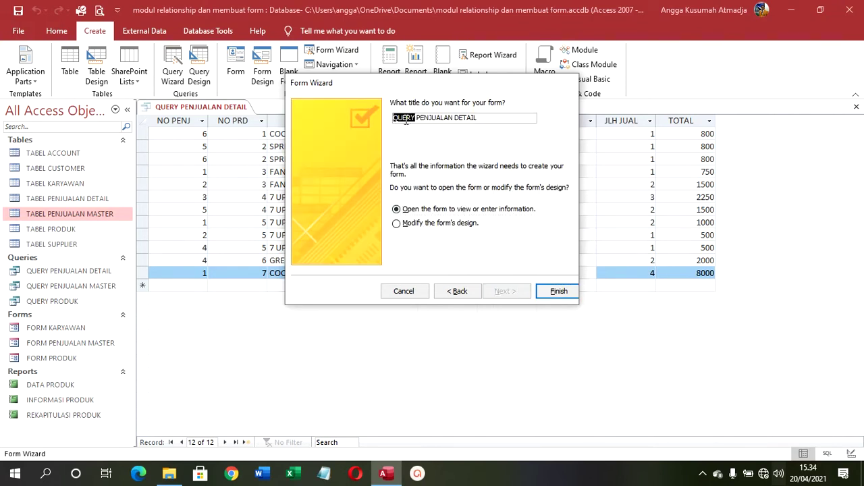
{"action": "type", "text": "FORM"}
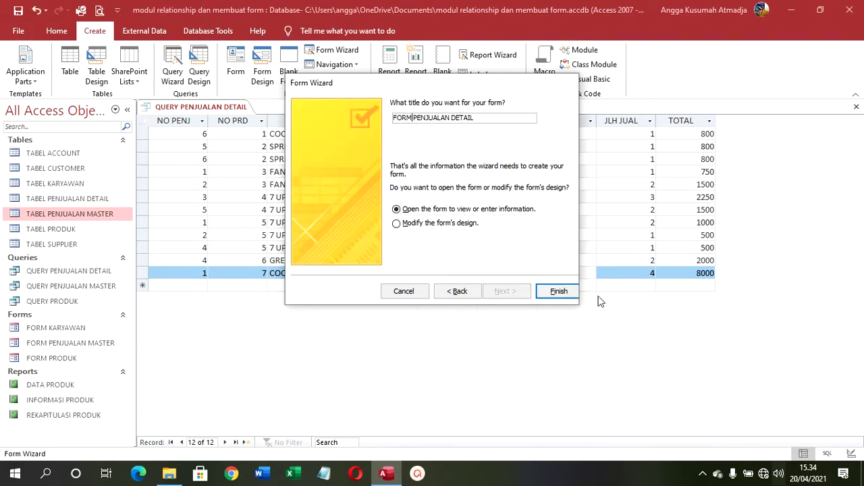
{"action": "left_click", "coordinate": [559, 291]}
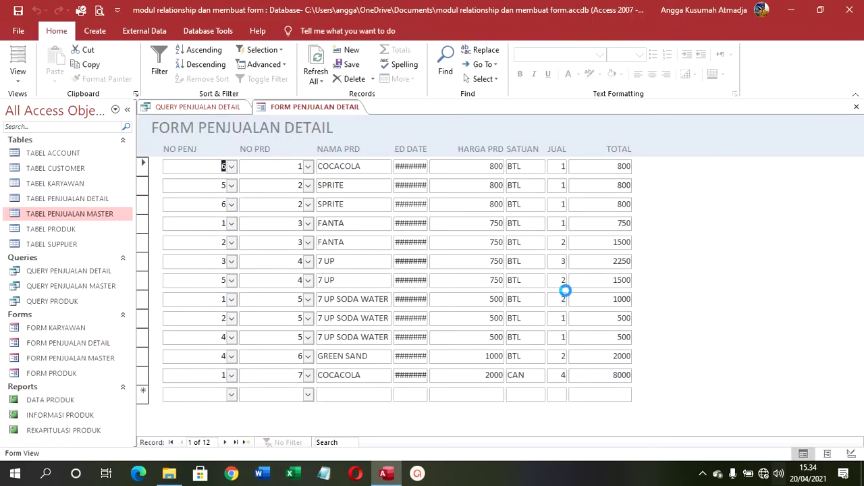
Switch FORM PENJUALAN DETAIL to Design View and delete the title label from its Form Header.
{"action": "left_click", "coordinate": [18, 74]}
{"action": "left_click", "coordinate": [56, 159]}
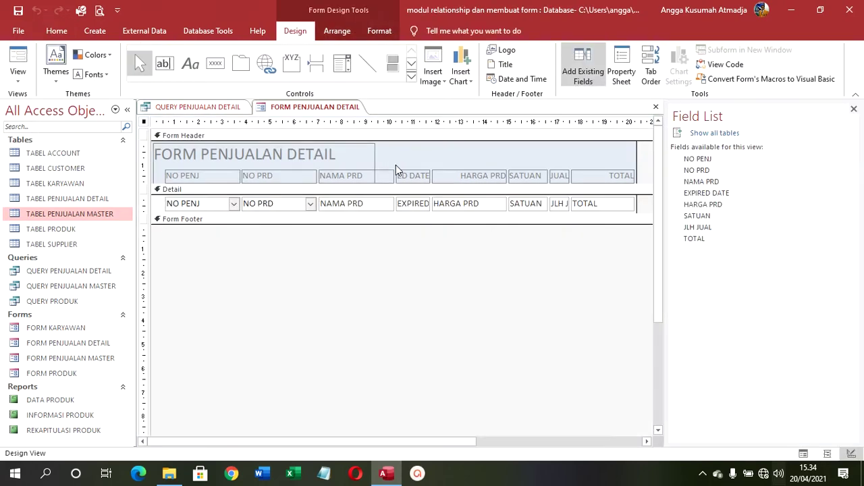
{"action": "left_click_drag", "start_coordinate": [407, 192], "coordinate": [430, 170]}
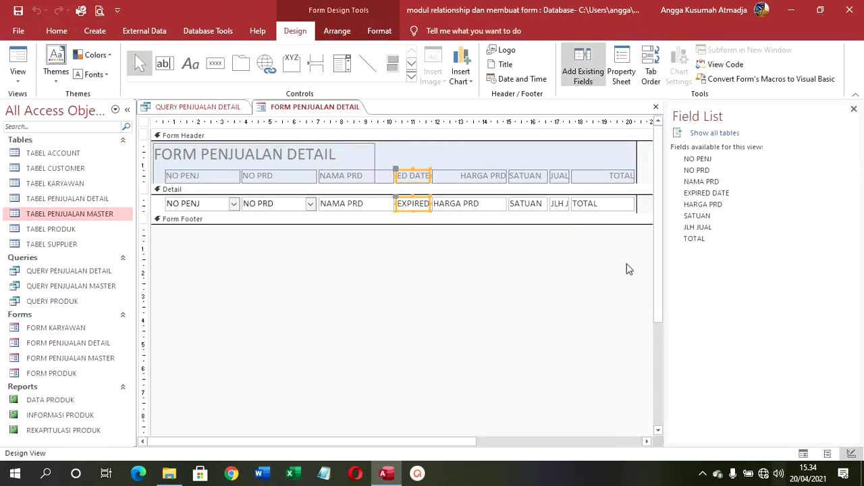
{"action": "left_click_drag", "start_coordinate": [626, 268], "coordinate": [511, 196]}
{"action": "left_click_drag", "start_coordinate": [637, 157], "coordinate": [636, 166]}
{"action": "left_click", "coordinate": [352, 144]}
{"action": "key", "text": "Delete"}
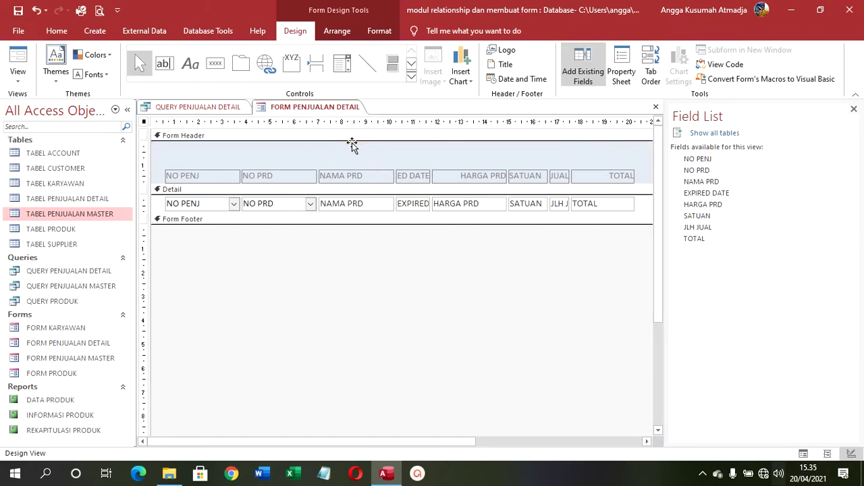
Set the Form Header section's background color to white.
{"action": "left_click", "coordinate": [160, 161]}
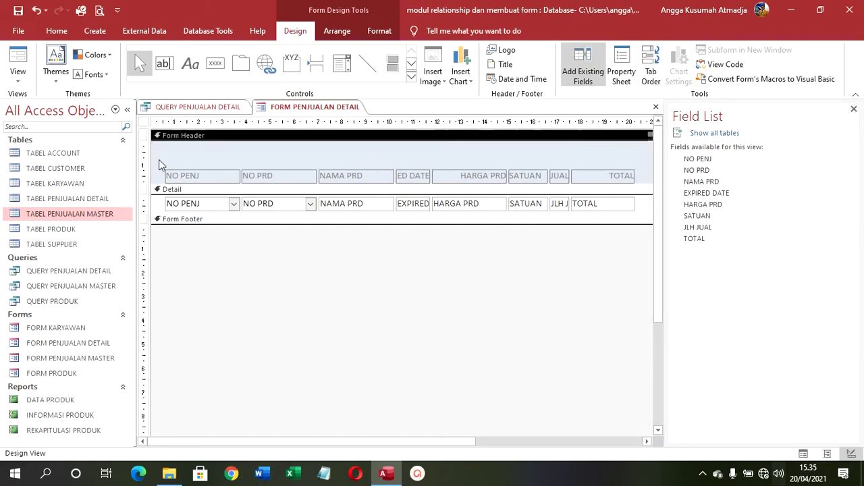
{"action": "left_click", "coordinate": [380, 31]}
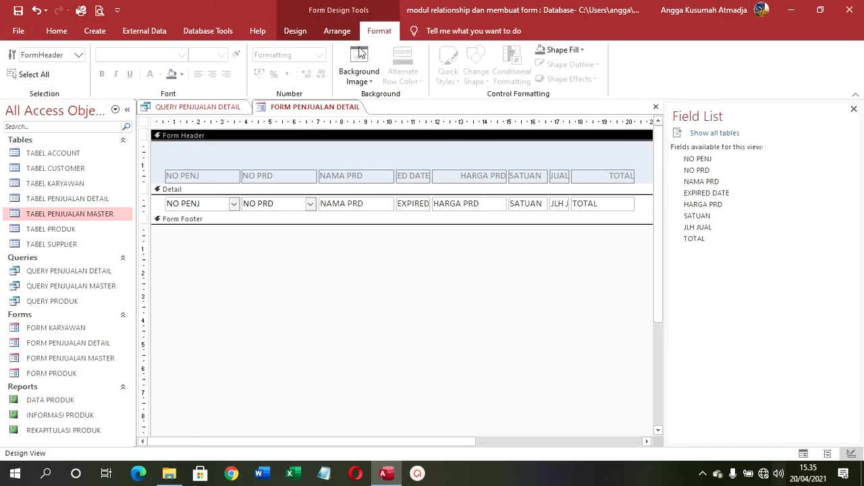
{"action": "left_click", "coordinate": [181, 74]}
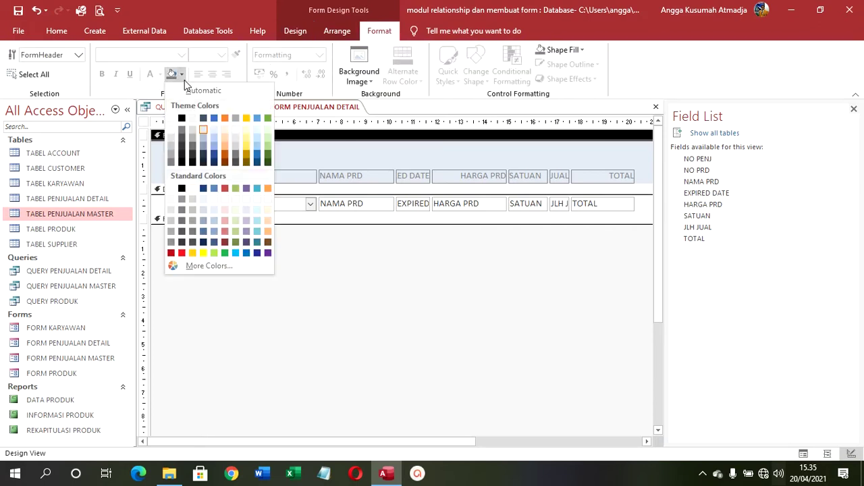
{"action": "left_click", "coordinate": [172, 119]}
Format all the column labels in the Form Header with black, bold, centered text.
{"action": "left_click", "coordinate": [153, 175]}
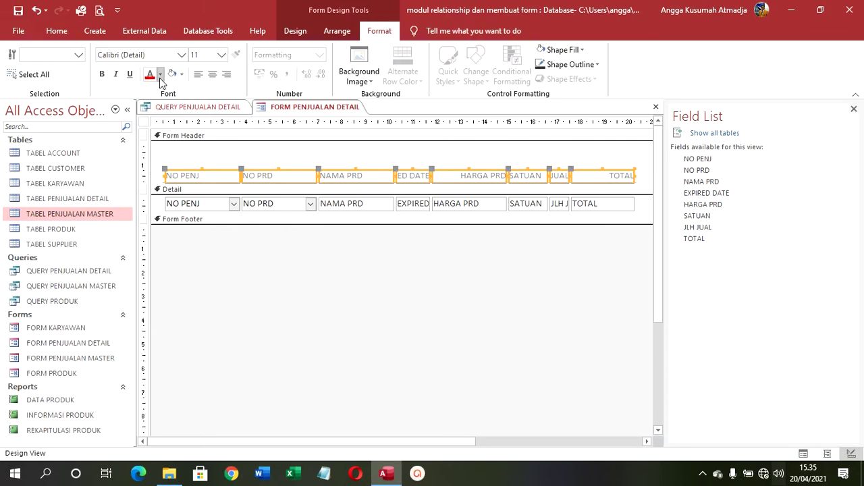
{"action": "left_click", "coordinate": [160, 74]}
{"action": "left_click", "coordinate": [148, 114]}
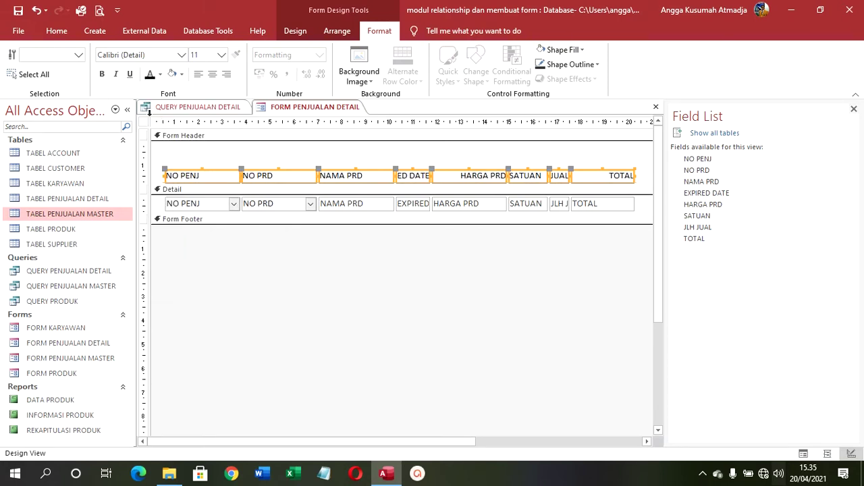
{"action": "left_click", "coordinate": [100, 74]}
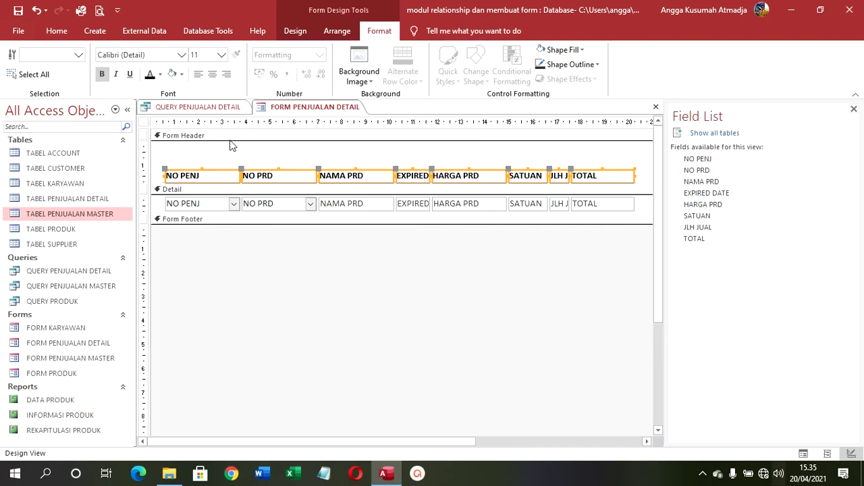
{"action": "left_click", "coordinate": [148, 174]}
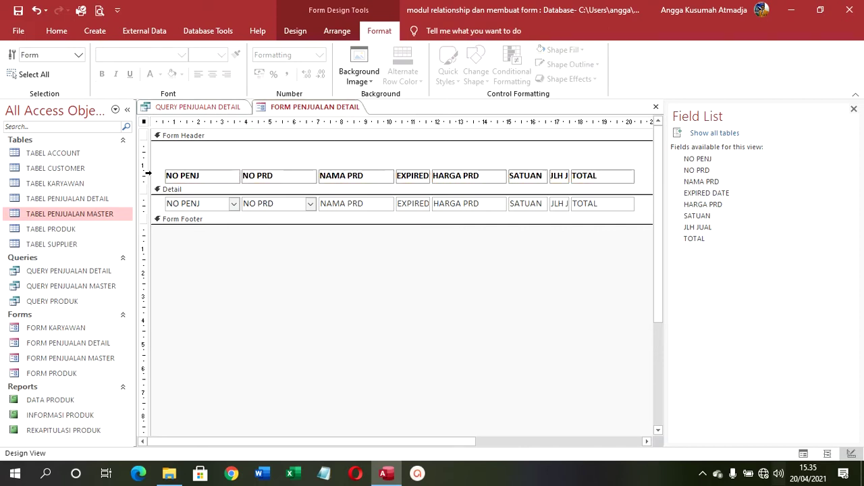
{"action": "left_click", "coordinate": [148, 173]}
{"action": "left_click", "coordinate": [212, 74]}
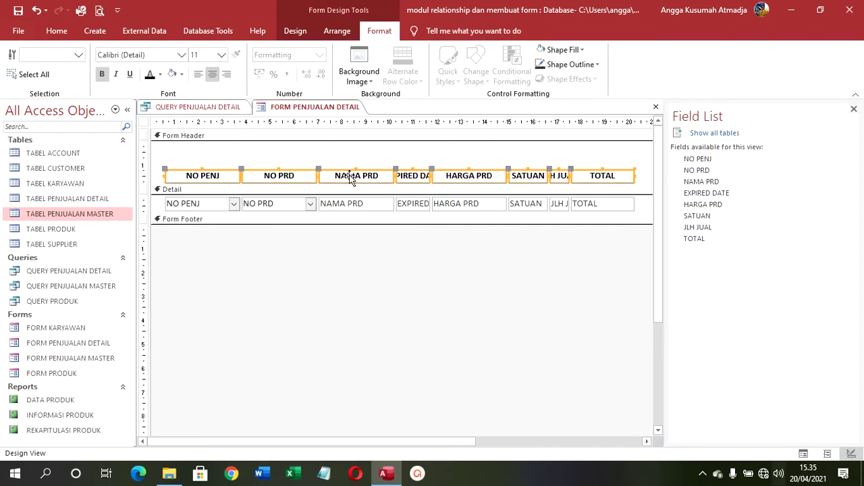
Move the column labels to the top edge of the Form Header and shrink the header's height to fit them.
{"action": "left_click_drag", "start_coordinate": [376, 176], "coordinate": [375, 150]}
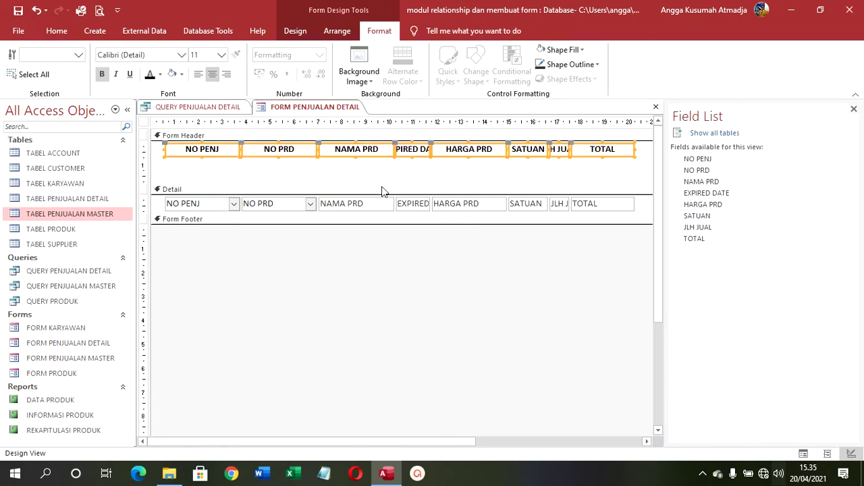
{"action": "left_click_drag", "start_coordinate": [378, 185], "coordinate": [374, 154]}
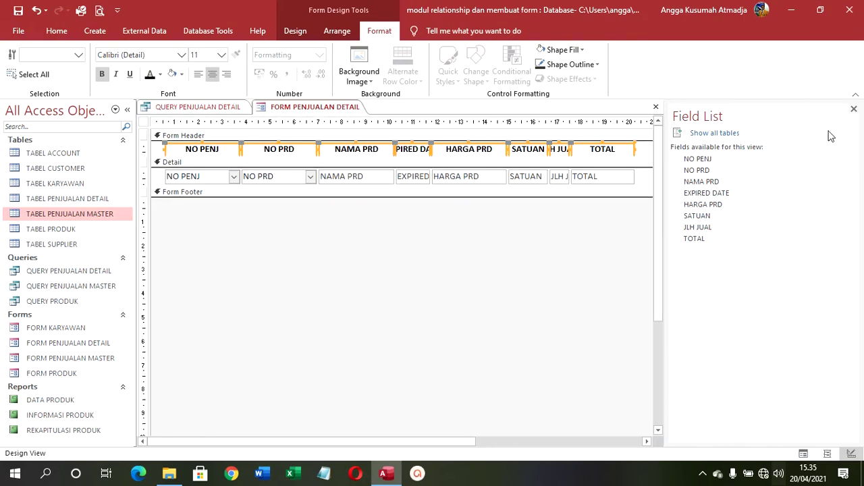
Widen the form to about 25 cm and move the TOTAL label and field right to about the 21.6 cm mark.
{"action": "left_click", "coordinate": [853, 109]}
{"action": "left_click_drag", "start_coordinate": [655, 147], "coordinate": [746, 159]}
{"action": "left_click", "coordinate": [601, 151]}
{"action": "left_click", "coordinate": [600, 154]}
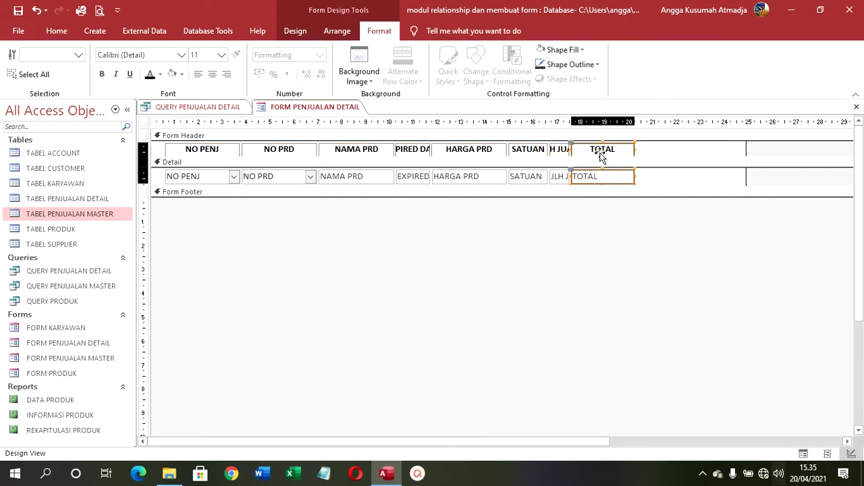
{"action": "left_click_drag", "start_coordinate": [600, 156], "coordinate": [718, 157]}
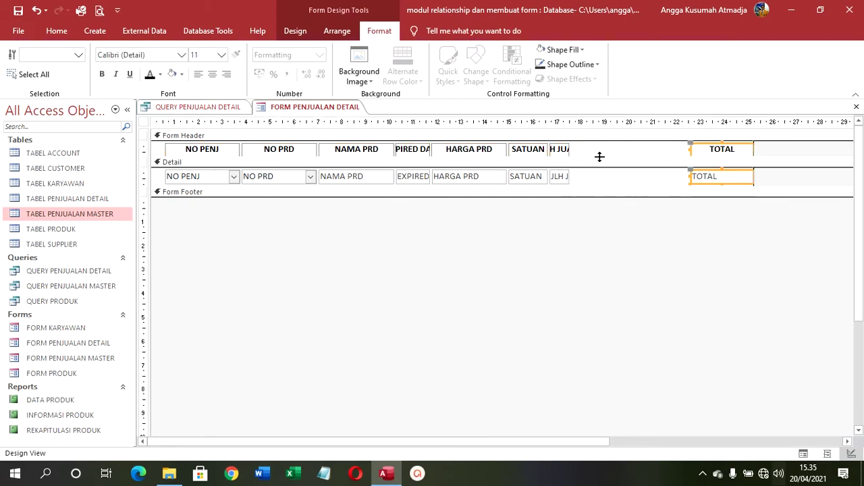
{"action": "key", "text": "Left"}
{"action": "key", "text": "Left"}
{"action": "key", "text": "Left"}
{"action": "key", "text": "Left"}
{"action": "key", "text": "Left"}
{"action": "key", "text": "Left"}
{"action": "key", "text": "Left"}
{"action": "key", "text": "Left"}
{"action": "key", "text": "Left"}
{"action": "key", "text": "Left"}
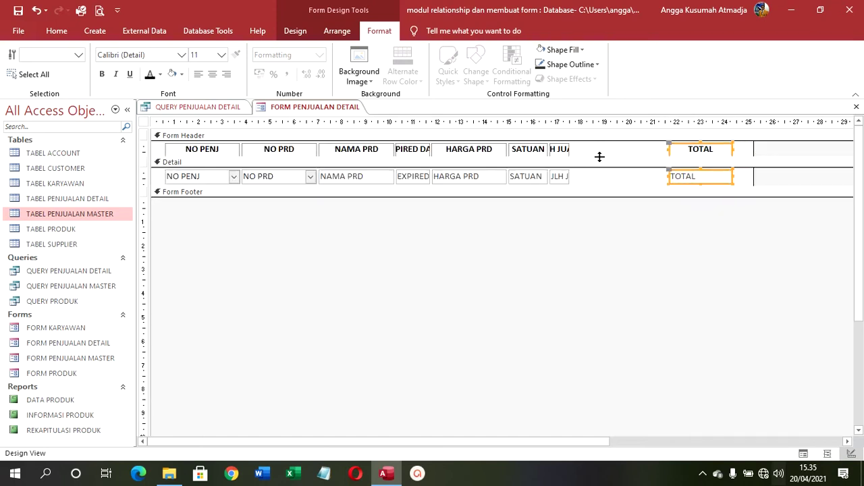
Widen the JLH JUAL label and field, and change the header label's text to QTY.
{"action": "left_click_drag", "start_coordinate": [578, 226], "coordinate": [586, 157]}
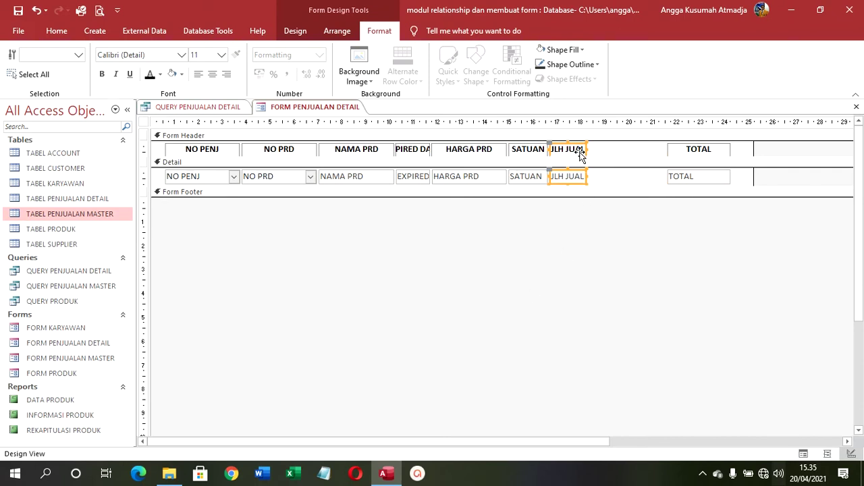
{"action": "left_click_drag", "start_coordinate": [587, 148], "coordinate": [592, 152]}
{"action": "left_click", "coordinate": [588, 149]}
{"action": "left_click_drag", "start_coordinate": [590, 149], "coordinate": [525, 144]}
{"action": "type", "text": "QTY"}
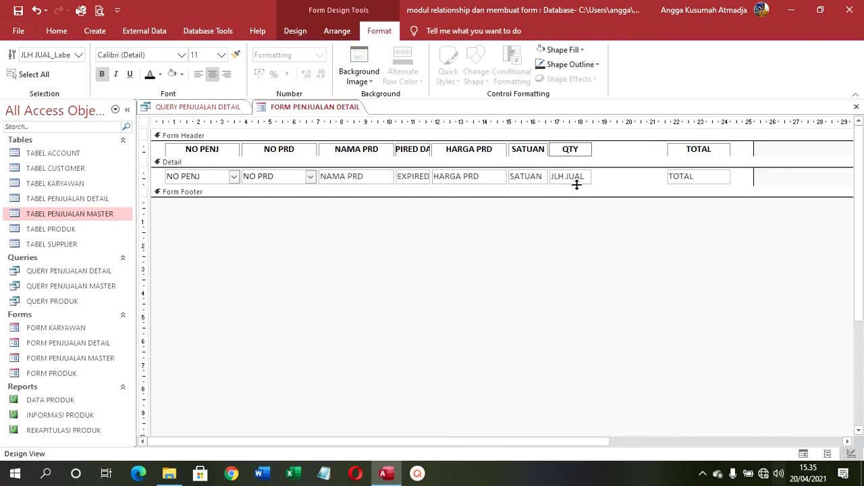
Move the QTY, SATUAN and HARGA PRD labels and fields right toward the TOTAL column, narrowing the QTY label and widening HARGA PRD.
{"action": "left_click_drag", "start_coordinate": [589, 218], "coordinate": [650, 157]}
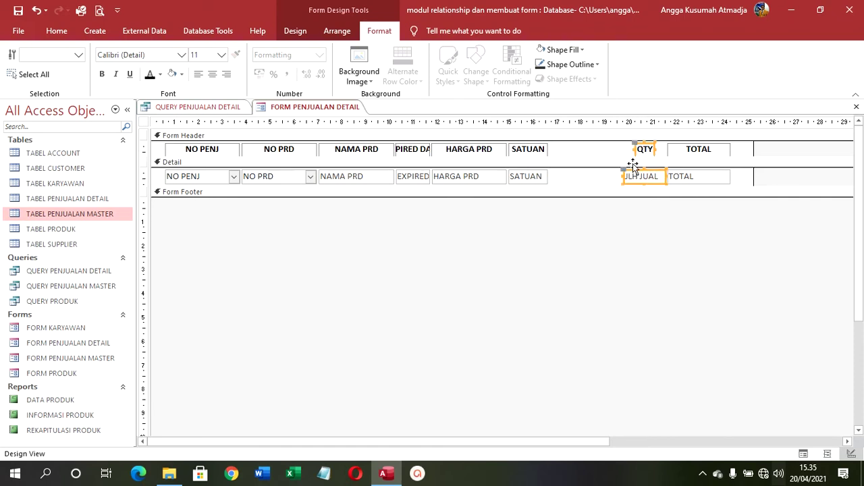
{"action": "left_click", "coordinate": [544, 207]}
{"action": "left_click_drag", "start_coordinate": [533, 149], "coordinate": [606, 149]}
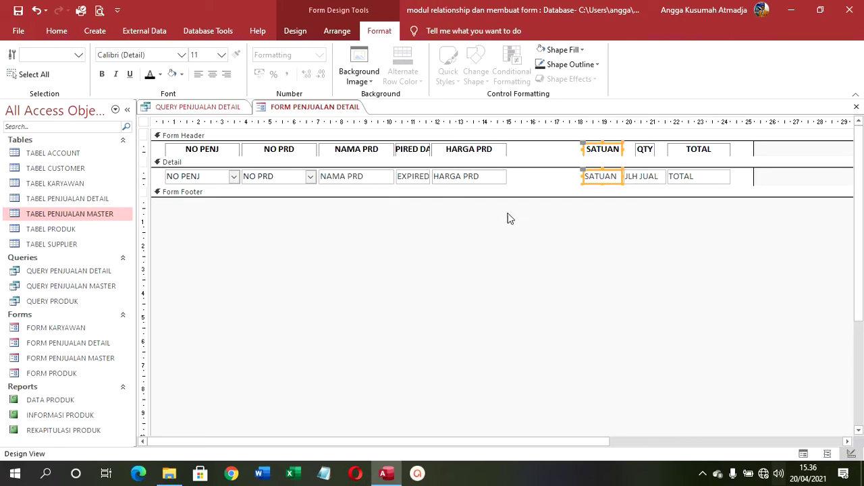
{"action": "left_click_drag", "start_coordinate": [507, 218], "coordinate": [561, 156]}
Widen the EXPIRED DATE and NAMA PRD columns and shift EXPIRED DATE into the gap before HARGA PRD.
{"action": "left_click_drag", "start_coordinate": [434, 217], "coordinate": [471, 159]}
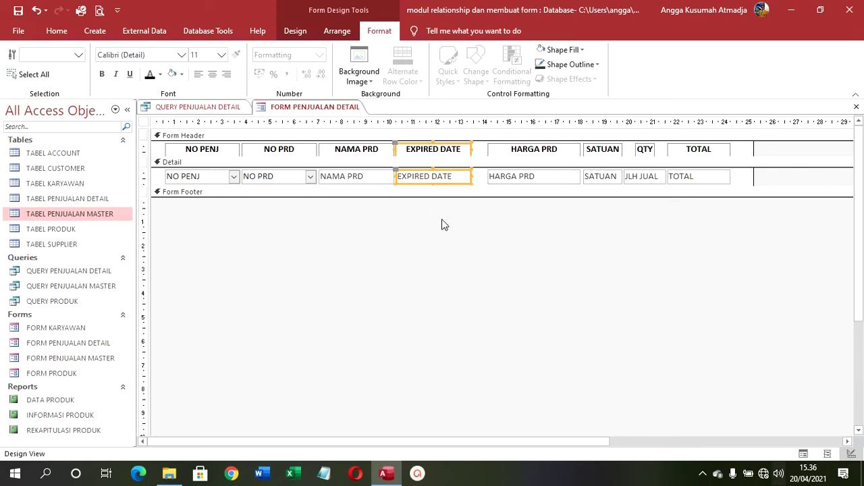
{"action": "left_click_drag", "start_coordinate": [441, 220], "coordinate": [444, 148]}
{"action": "left_click_drag", "start_coordinate": [362, 220], "coordinate": [405, 148]}
Change the NO PENJ combo box in the Detail section to a text box.
{"action": "left_click_drag", "start_coordinate": [300, 216], "coordinate": [216, 177]}
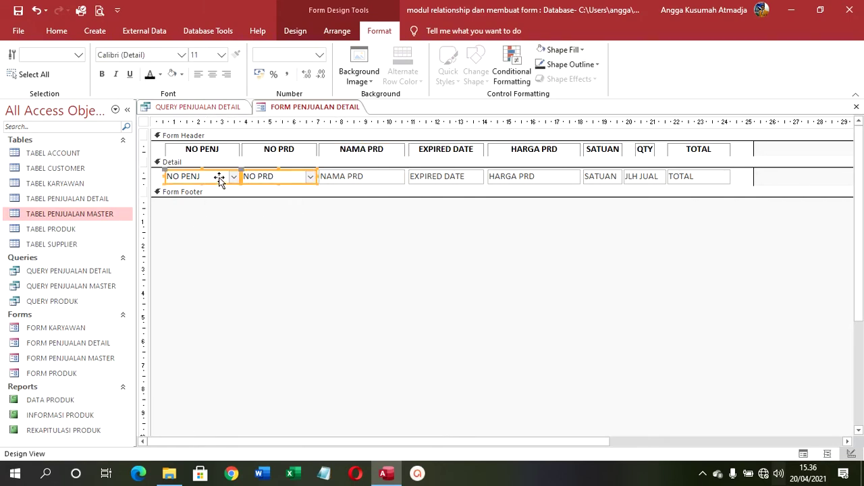
{"action": "right_click", "coordinate": [219, 179]}
{"action": "left_click", "coordinate": [385, 237]}
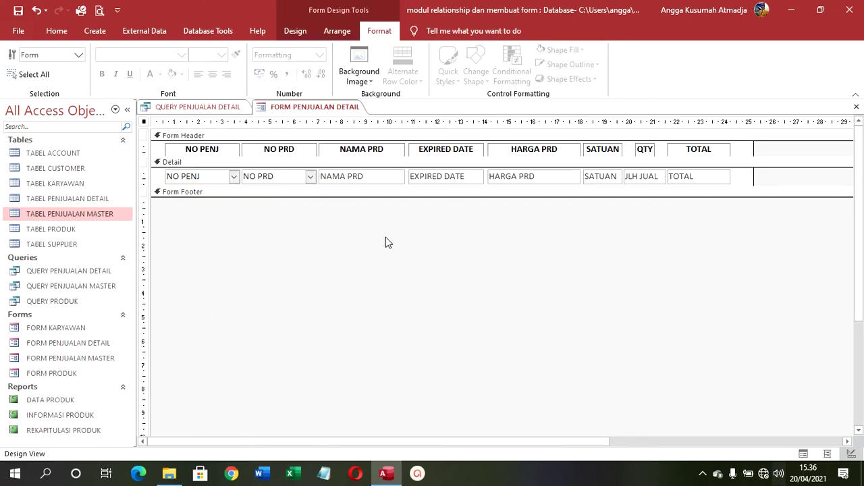
{"action": "right_click", "coordinate": [212, 176]}
{"action": "mouse_move", "coordinate": [317, 95]}
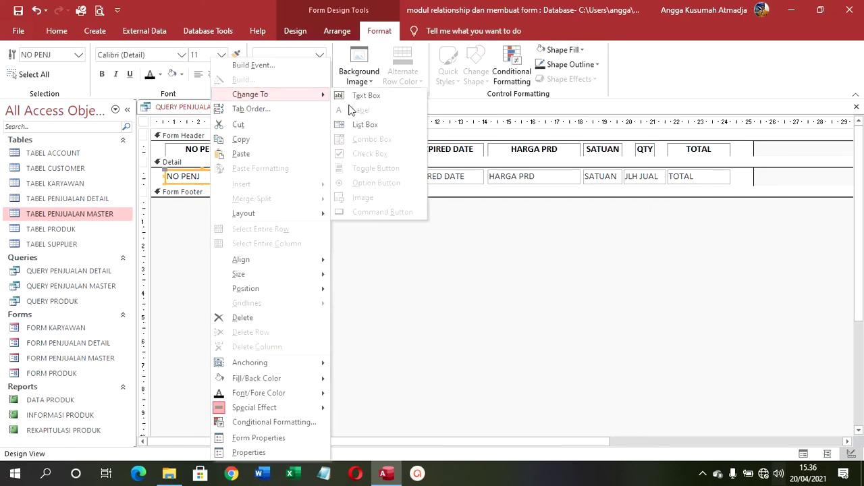
{"action": "left_click", "coordinate": [239, 176]}
Change the NO PRD combo box to a text box and check the field in Form View.
{"action": "right_click", "coordinate": [284, 178]}
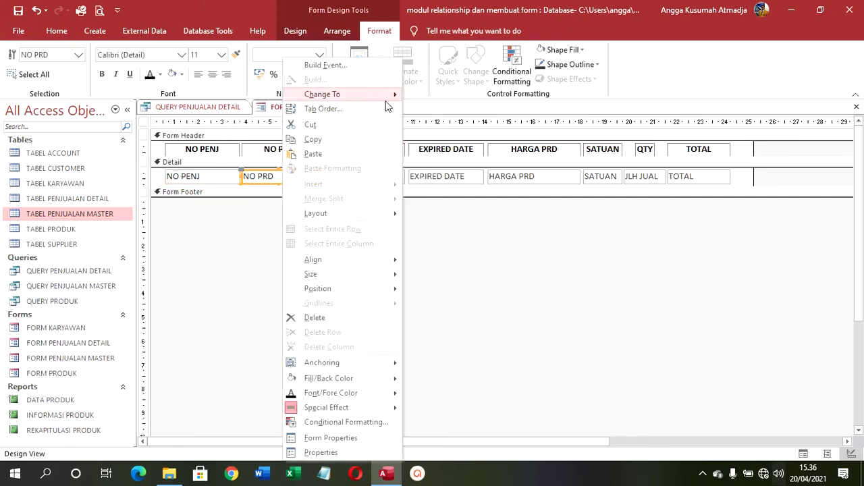
{"action": "mouse_move", "coordinate": [395, 95]}
{"action": "left_click", "coordinate": [442, 96]}
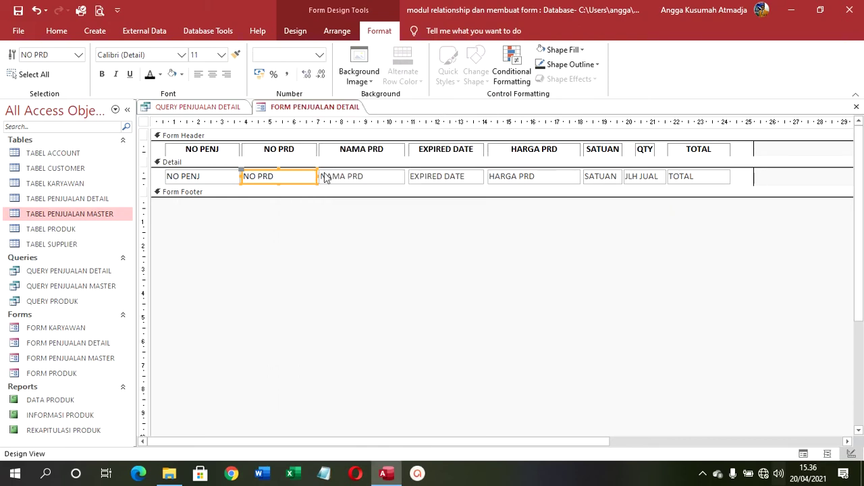
{"action": "right_click", "coordinate": [301, 112]}
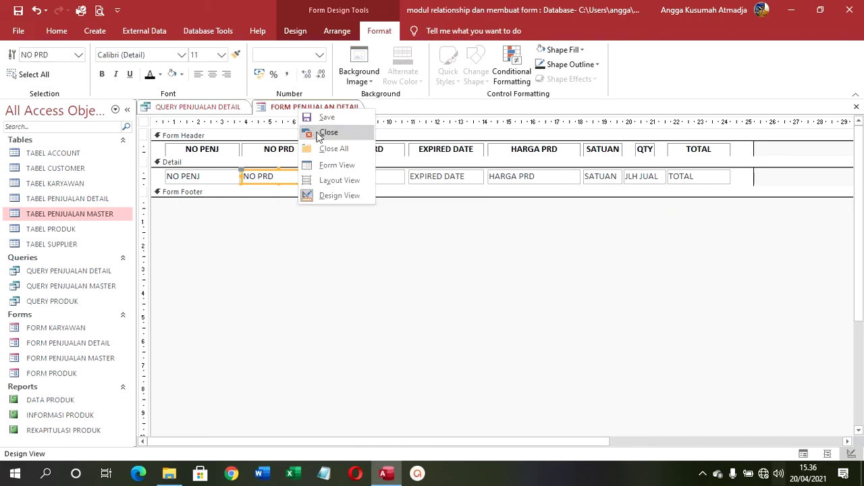
{"action": "left_click", "coordinate": [328, 166]}
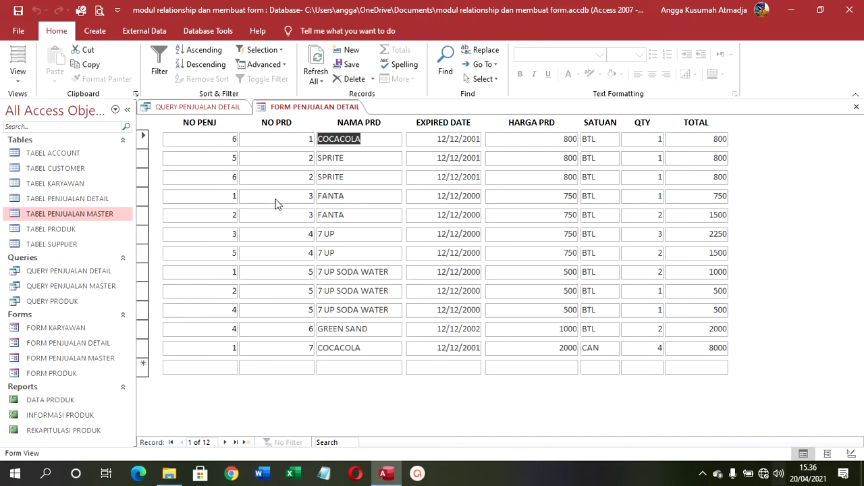
{"action": "left_click", "coordinate": [260, 139]}
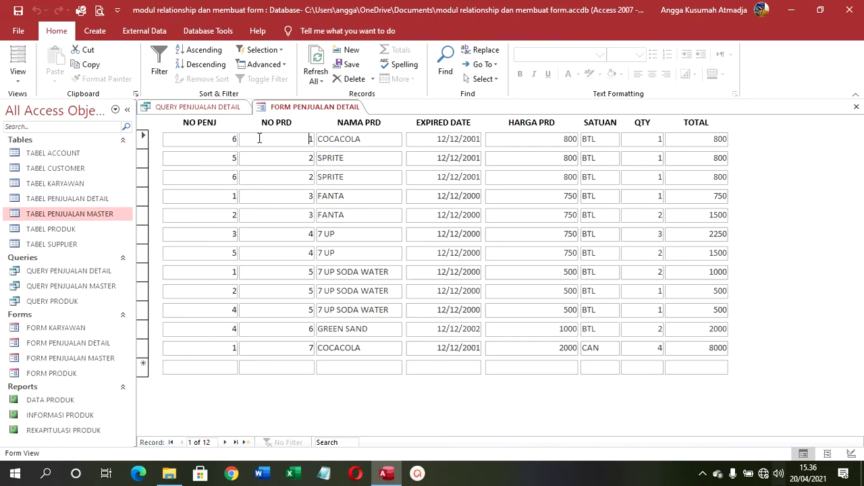
Return to Design View and undo the conversion of the NO PRD field to a text box.
{"action": "left_click", "coordinate": [19, 76]}
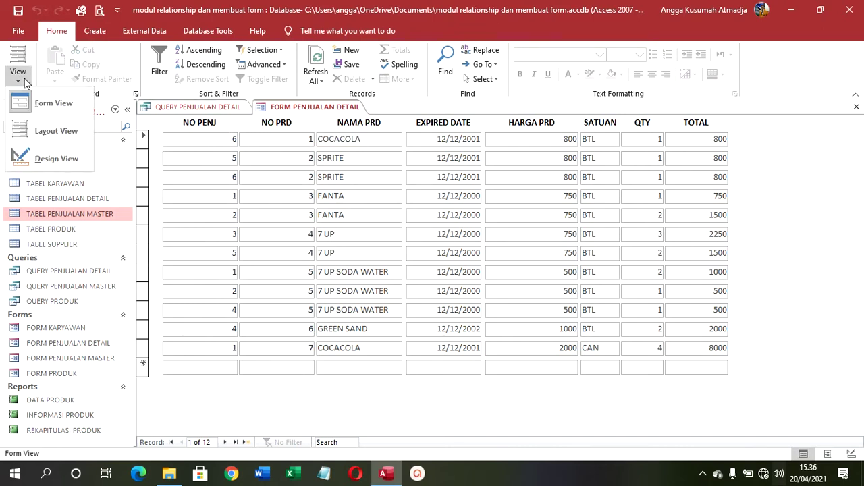
{"action": "left_click", "coordinate": [63, 164]}
{"action": "right_click", "coordinate": [282, 177]}
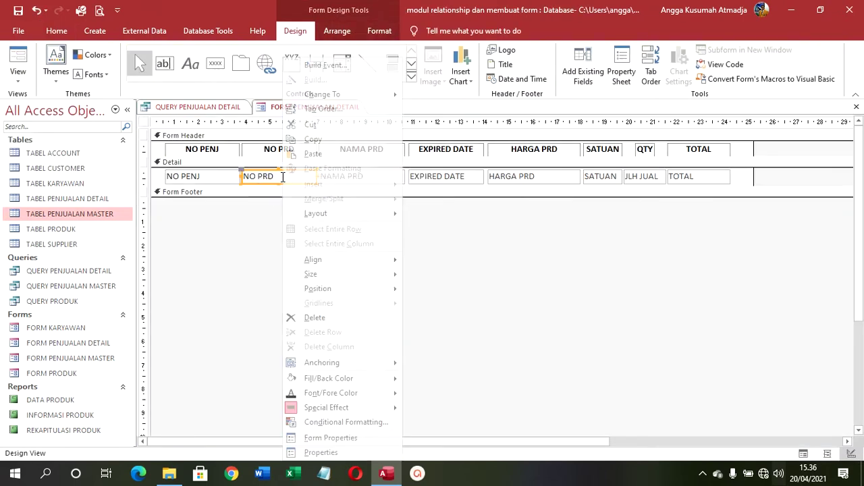
{"action": "left_click", "coordinate": [38, 11]}
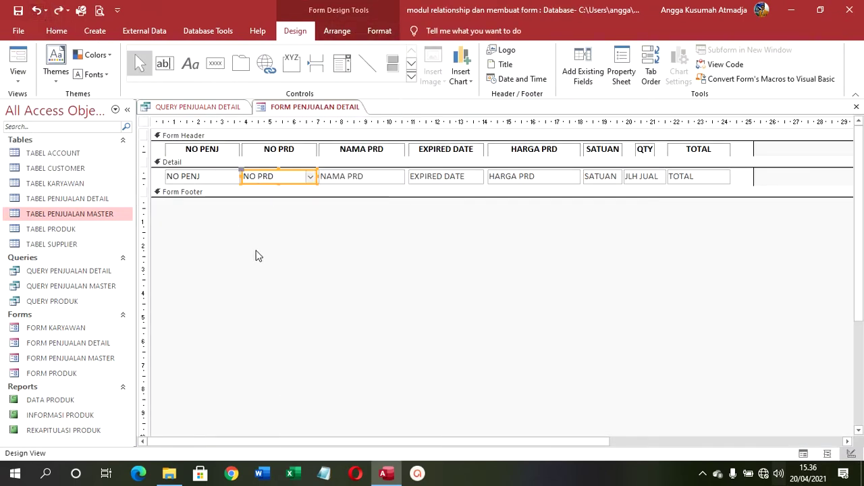
Display the form in Form View and check the NO PRD drop-down in the new record row.
{"action": "left_click", "coordinate": [18, 58]}
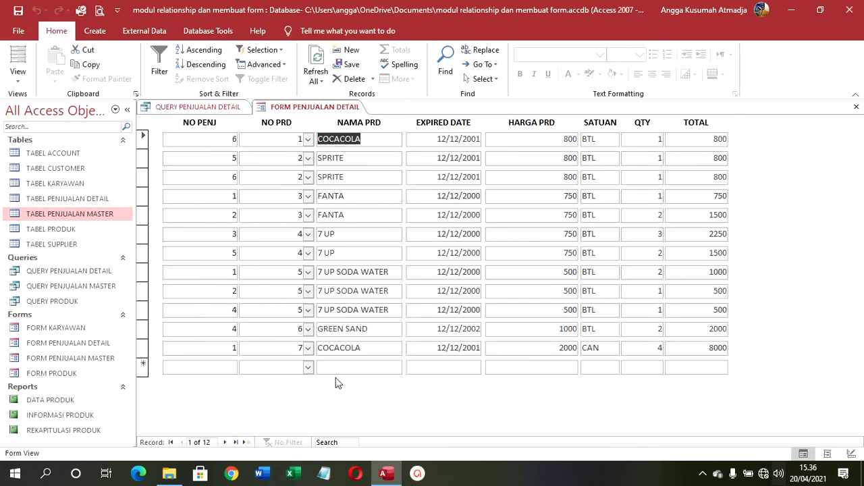
{"action": "left_click", "coordinate": [308, 366]}
{"action": "left_click", "coordinate": [309, 368]}
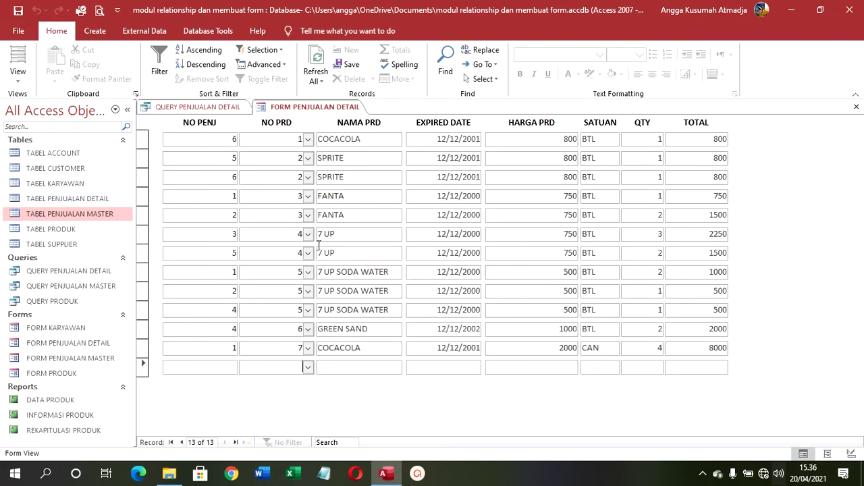
In Design View, expand the Form Footer to about 1 cm high and add an unbound text box beneath the TOTAL field.
{"action": "left_click", "coordinate": [19, 75]}
{"action": "left_click", "coordinate": [54, 156]}
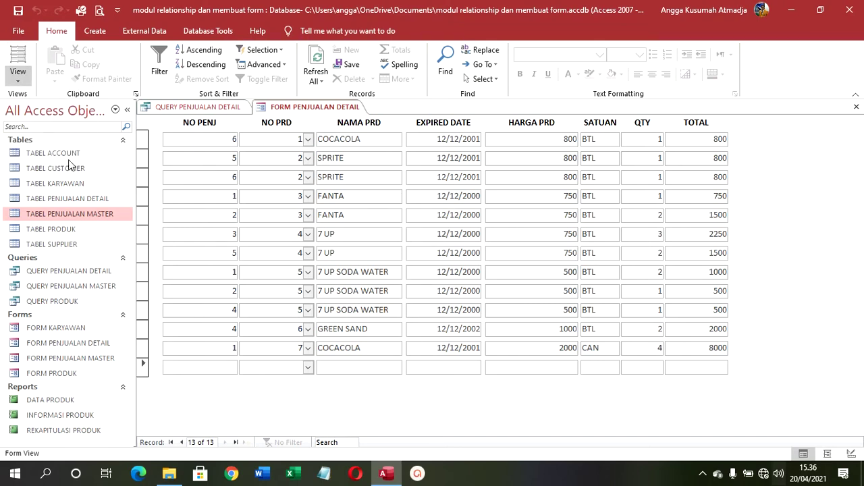
{"action": "left_click_drag", "start_coordinate": [489, 196], "coordinate": [493, 223]}
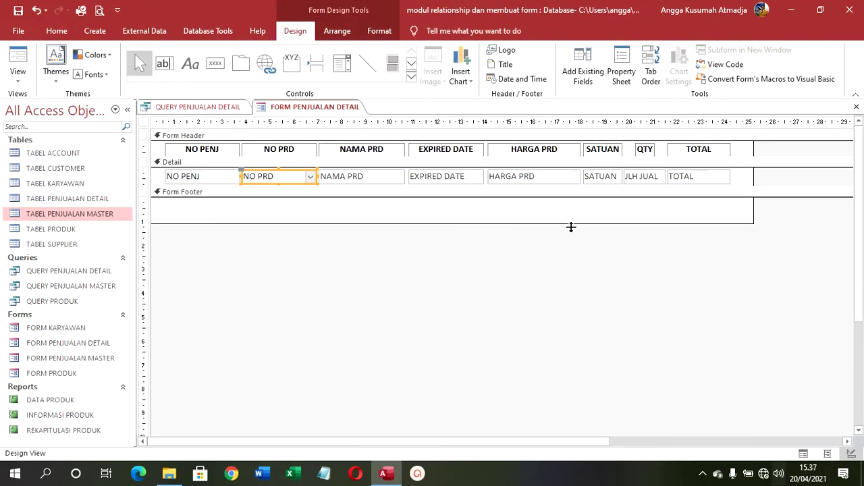
{"action": "left_click", "coordinate": [174, 61]}
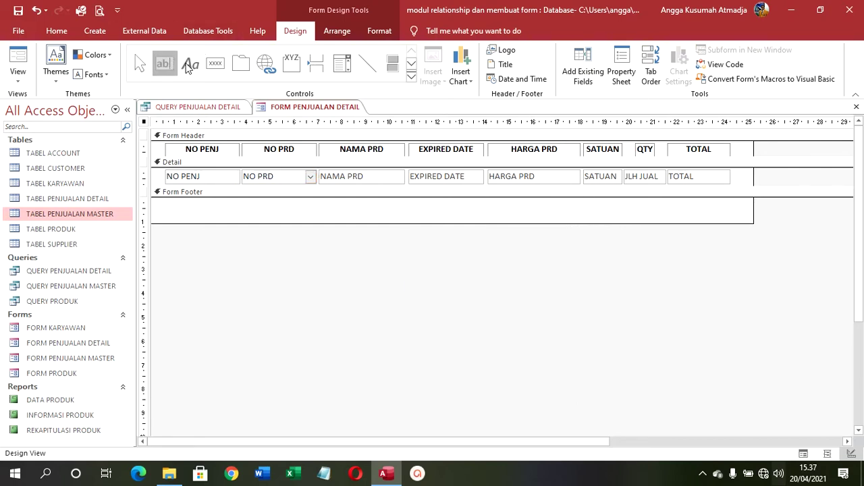
{"action": "left_click", "coordinate": [669, 200]}
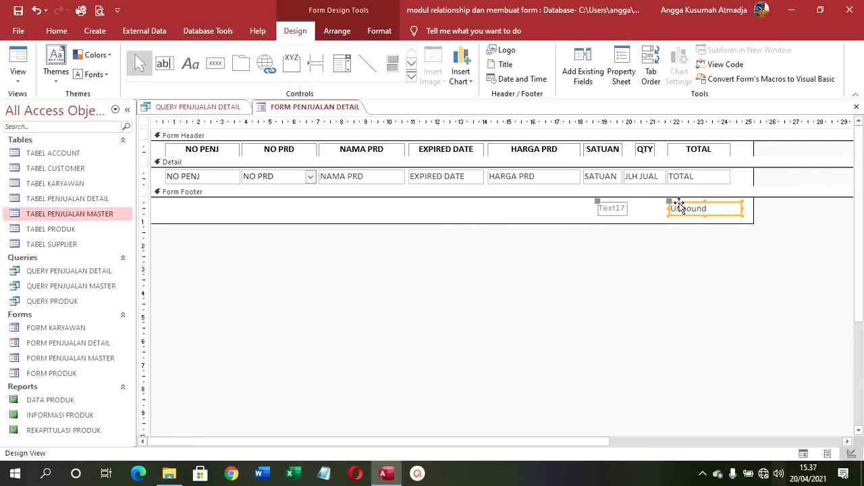
Widen the footer text box's label to about 2.7 cm and set its caption to TOTAL.
{"action": "left_click", "coordinate": [626, 208]}
{"action": "left_click_drag", "start_coordinate": [627, 208], "coordinate": [662, 208]}
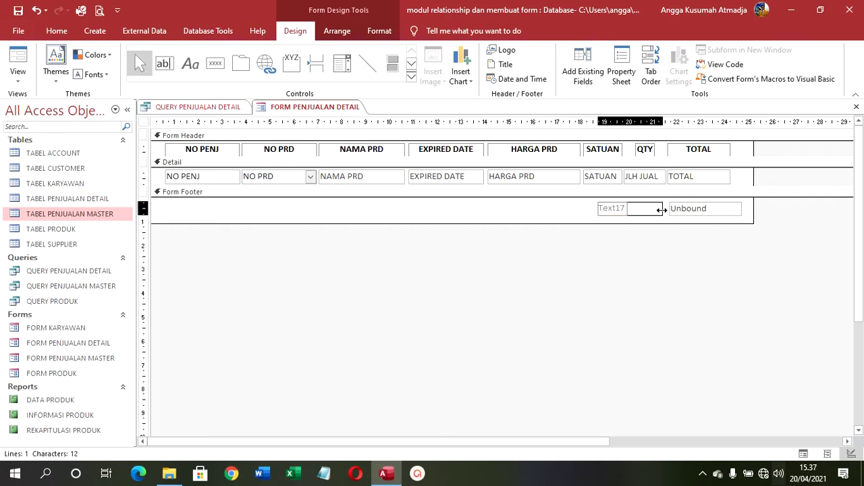
{"action": "double_click", "coordinate": [611, 208]}
{"action": "type", "text": "TOTAL"}
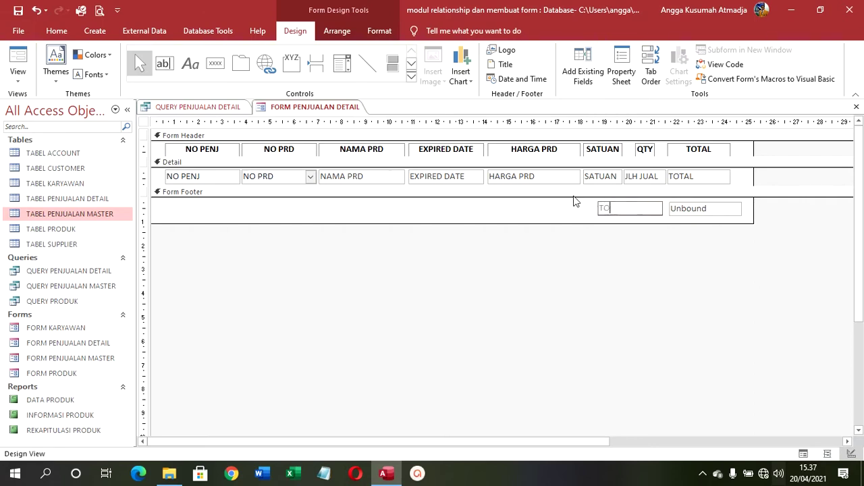
Set the unbound footer text box's source to =Sum([TOTAL]) and its number format to Standard.
{"action": "left_click", "coordinate": [695, 209]}
{"action": "left_click", "coordinate": [712, 208]}
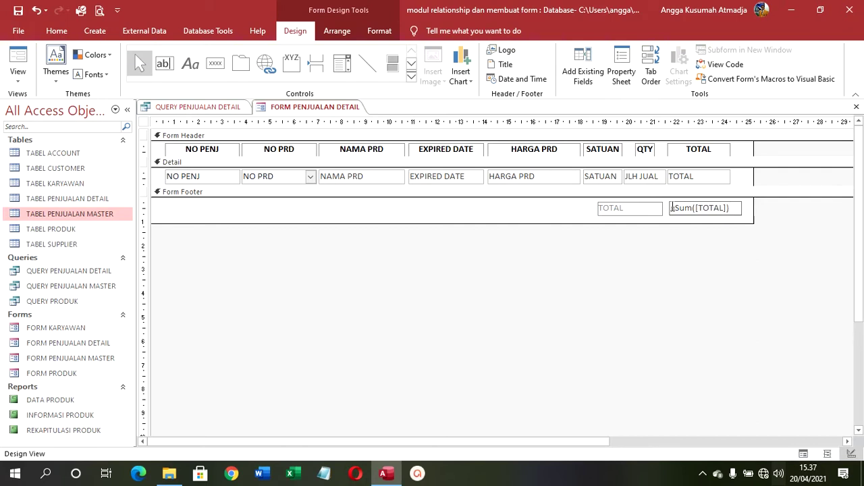
{"action": "right_click", "coordinate": [698, 211]}
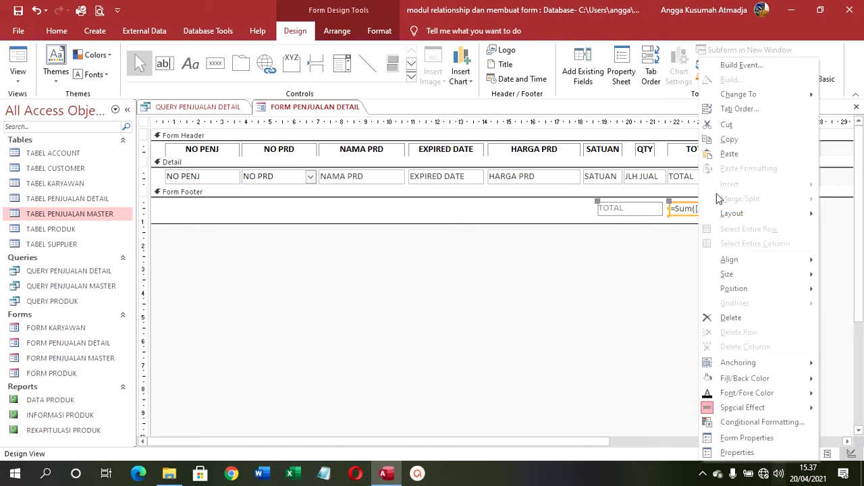
{"action": "left_click", "coordinate": [738, 452]}
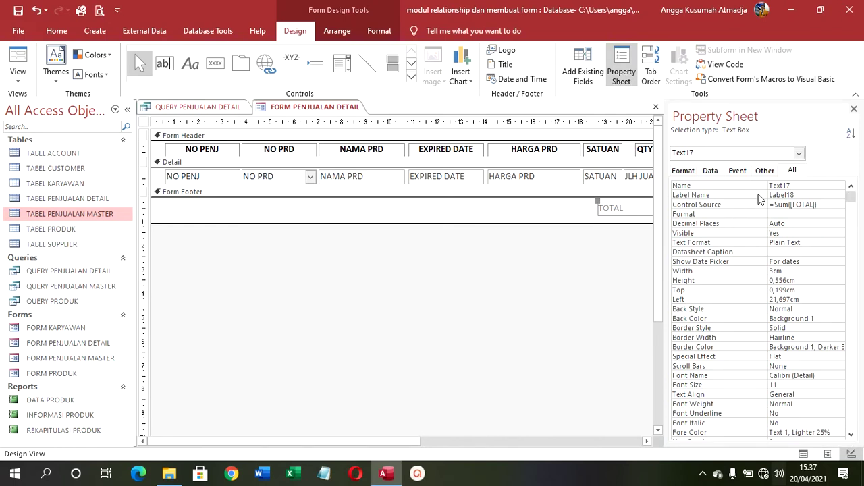
{"action": "left_click", "coordinate": [837, 215]}
{"action": "left_click", "coordinate": [839, 214]}
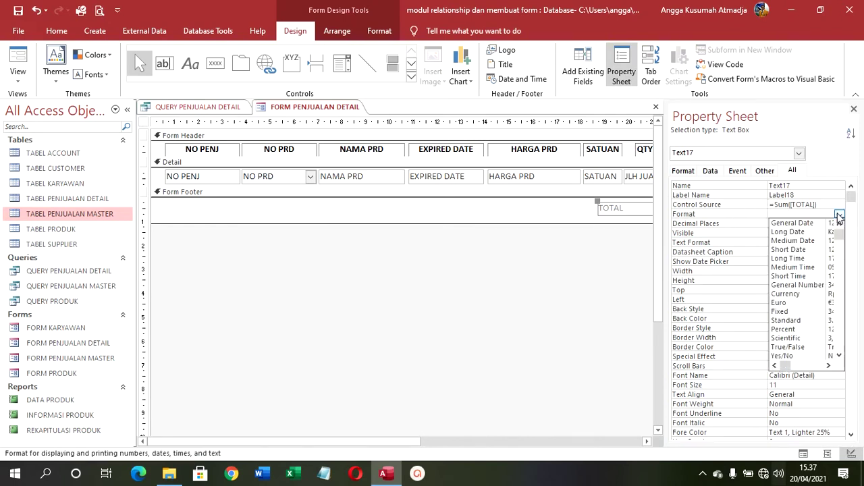
{"action": "left_click", "coordinate": [817, 320]}
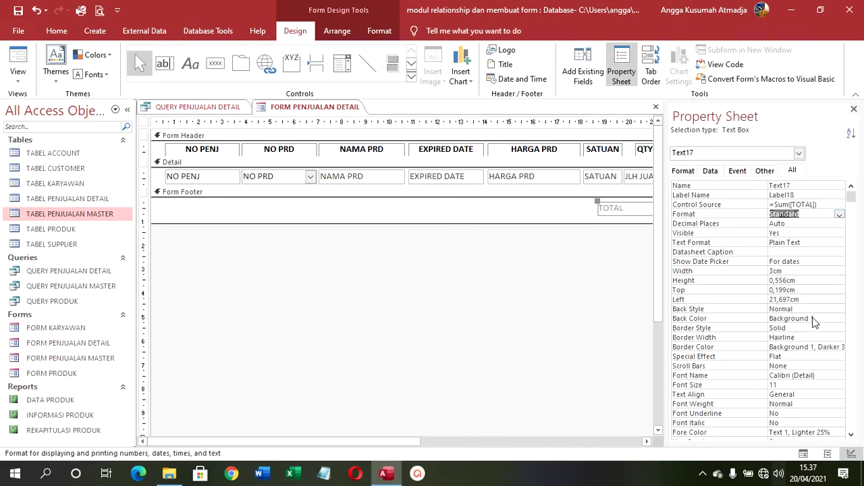
{"action": "left_click", "coordinate": [816, 319]}
{"action": "left_click", "coordinate": [579, 253]}
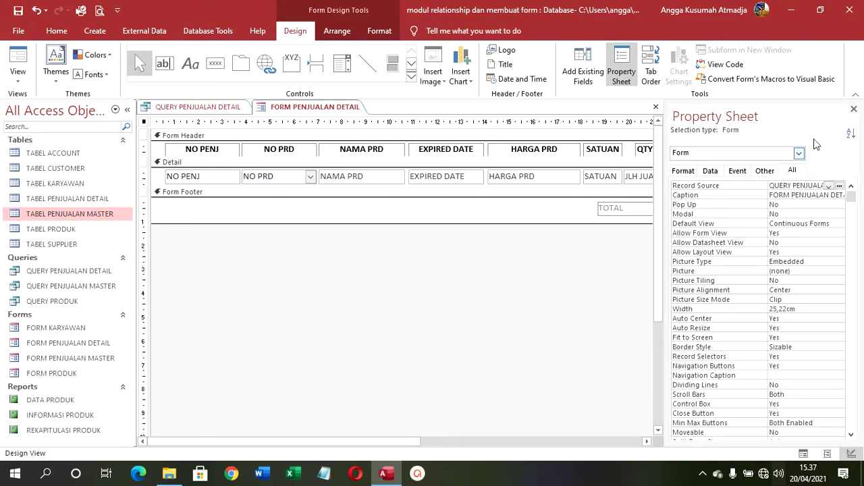
{"action": "left_click", "coordinate": [853, 109]}
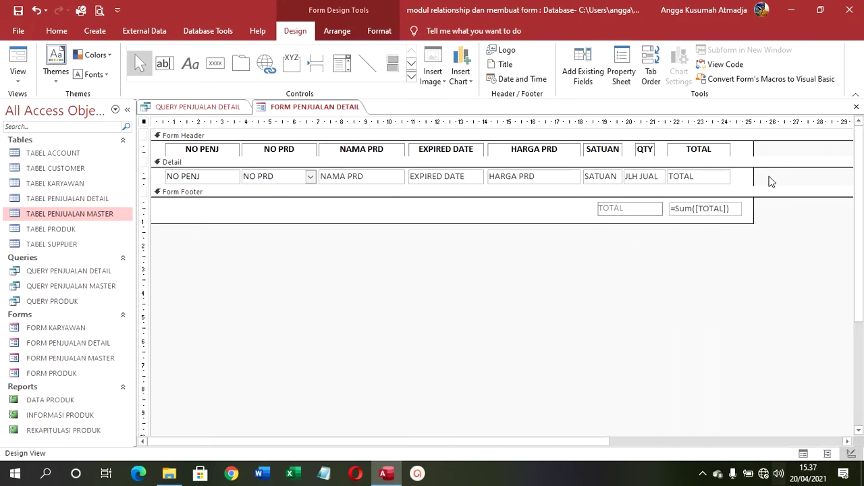
Set the number format of the TOTAL and HARGA PRD fields in the Detail section to Standard.
{"action": "left_click", "coordinate": [692, 179]}
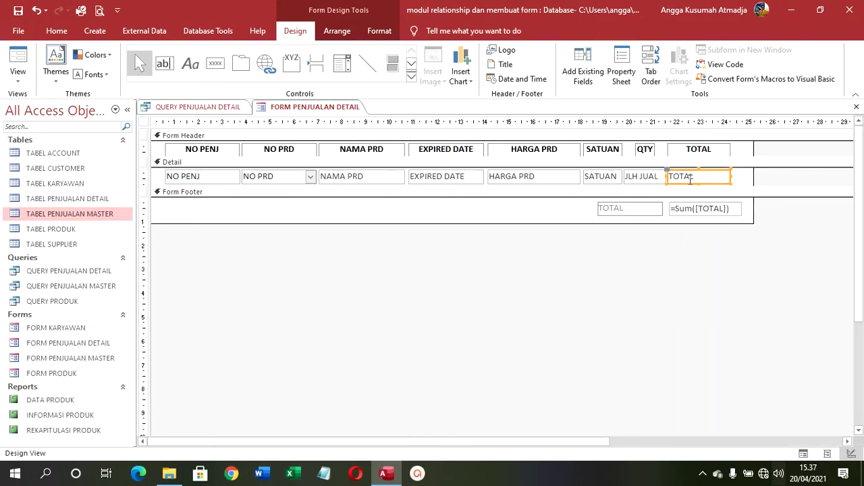
{"action": "left_click", "coordinate": [520, 179], "text": "shift"}
{"action": "right_click", "coordinate": [520, 179]}
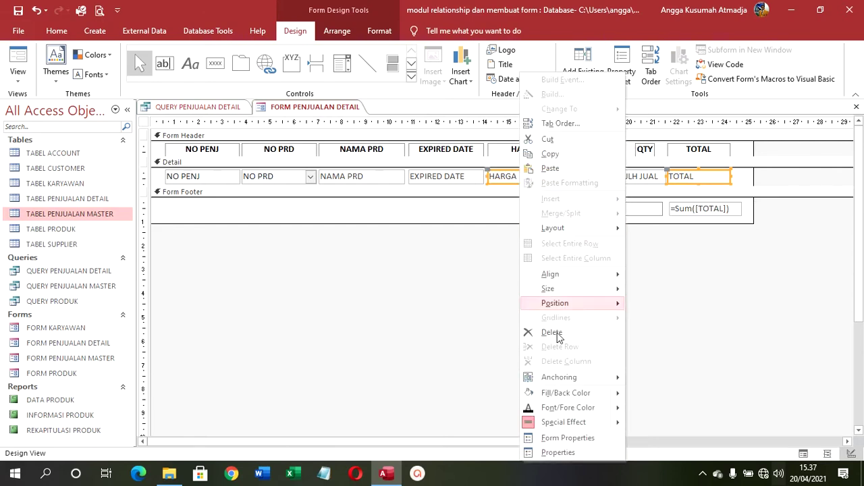
{"action": "left_click", "coordinate": [596, 456]}
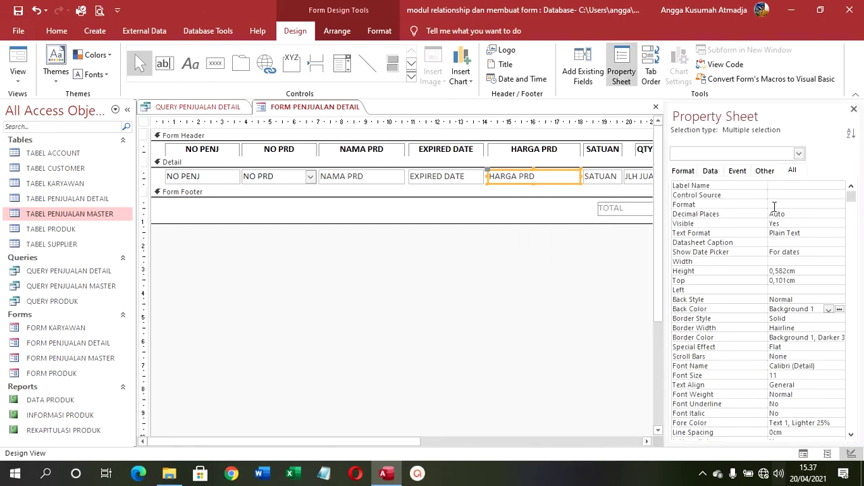
{"action": "left_click", "coordinate": [803, 206]}
{"action": "left_click", "coordinate": [839, 205]}
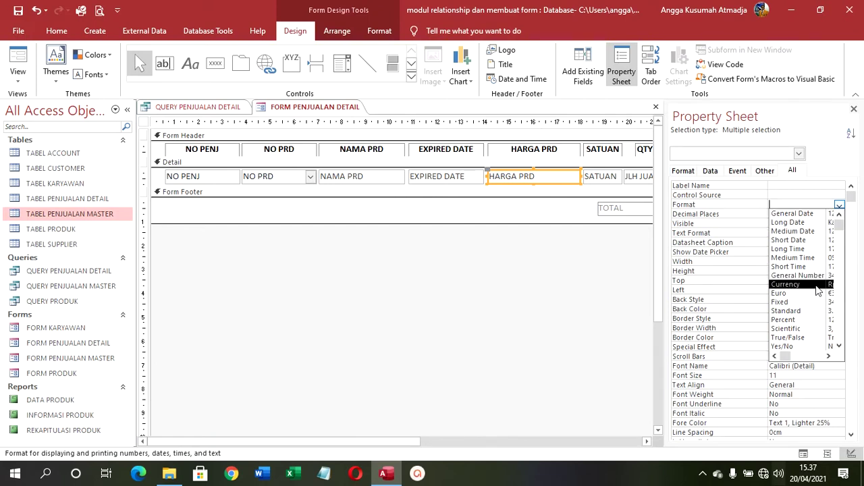
{"action": "left_click", "coordinate": [813, 308]}
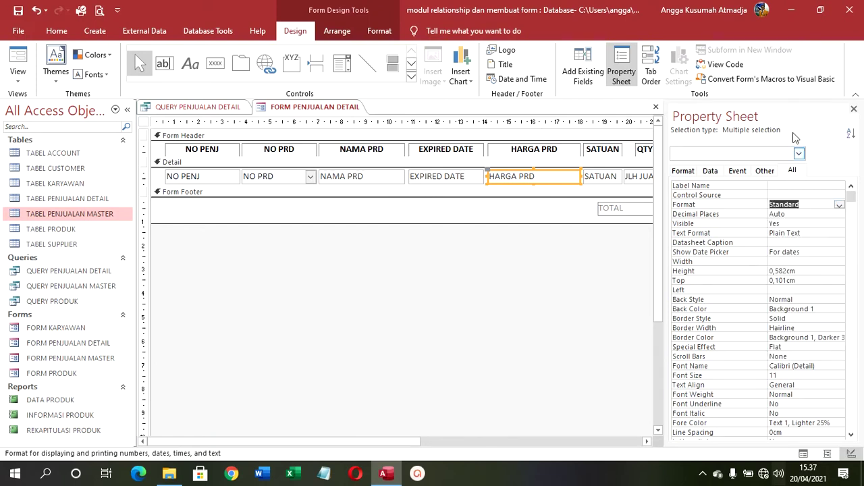
{"action": "left_click", "coordinate": [854, 109]}
Move the footer sum box and its label up until they end flush with the TOTAL column, and right-align the sum box's text.
{"action": "left_click", "coordinate": [662, 251]}
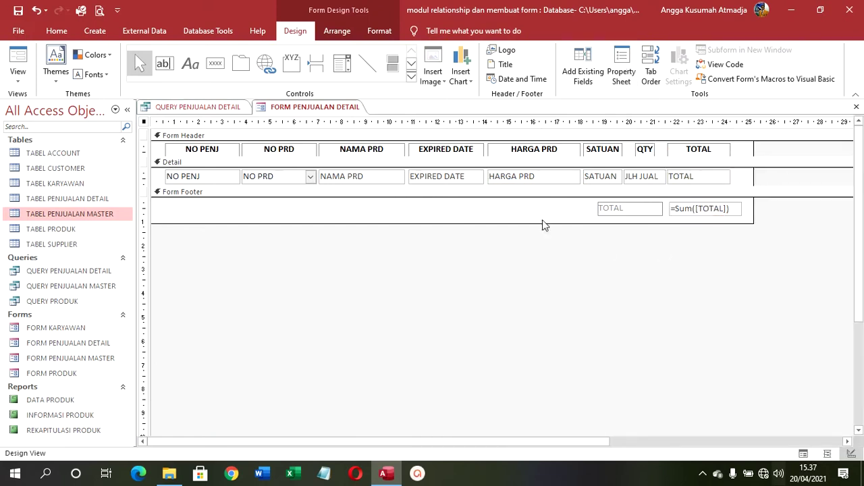
{"action": "mouse_move", "coordinate": [679, 214]}
{"action": "left_mouse_down"}
{"action": "mouse_move", "coordinate": [658, 204]}
{"action": "mouse_move", "coordinate": [665, 206]}
{"action": "left_mouse_up"}
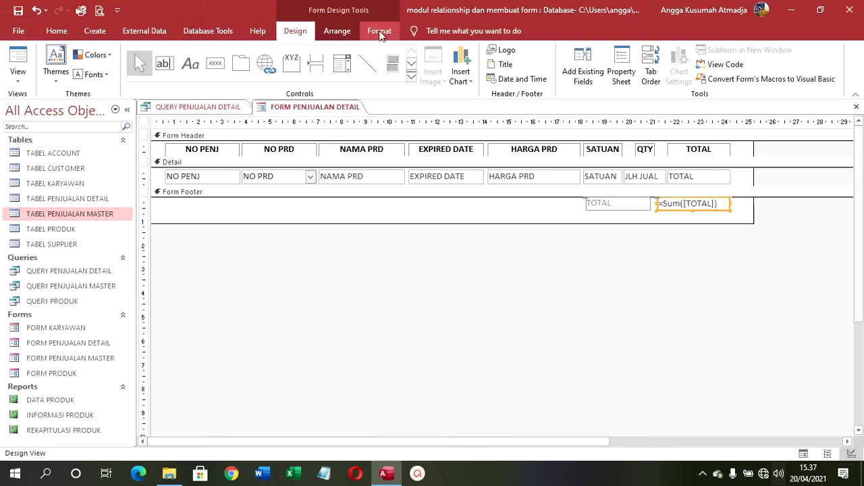
{"action": "left_click", "coordinate": [379, 31]}
{"action": "left_click", "coordinate": [227, 74]}
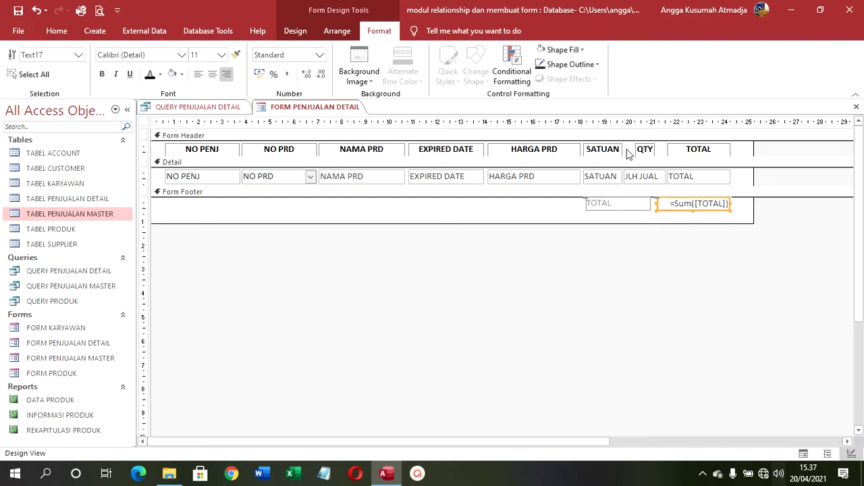
Right-align the TOTAL and HARGA PRD fields in the Detail section, and centre the JLH JUAL and SATUAN fields.
{"action": "left_click", "coordinate": [707, 179]}
{"action": "left_click", "coordinate": [226, 74]}
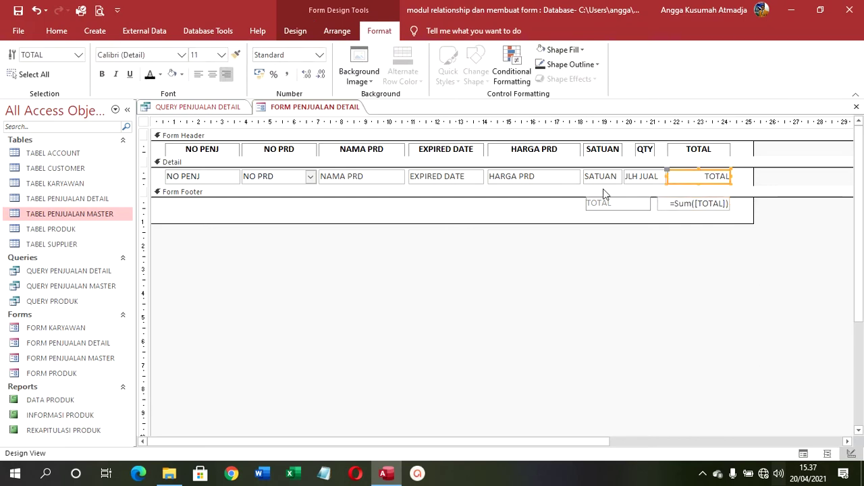
{"action": "left_click", "coordinate": [641, 179]}
{"action": "left_click", "coordinate": [212, 74]}
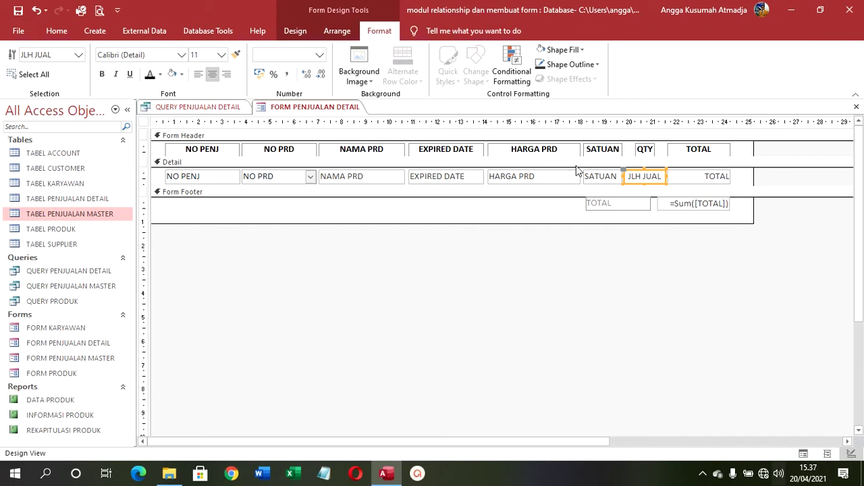
{"action": "left_click", "coordinate": [600, 176]}
{"action": "left_click", "coordinate": [212, 74]}
{"action": "left_click", "coordinate": [518, 176]}
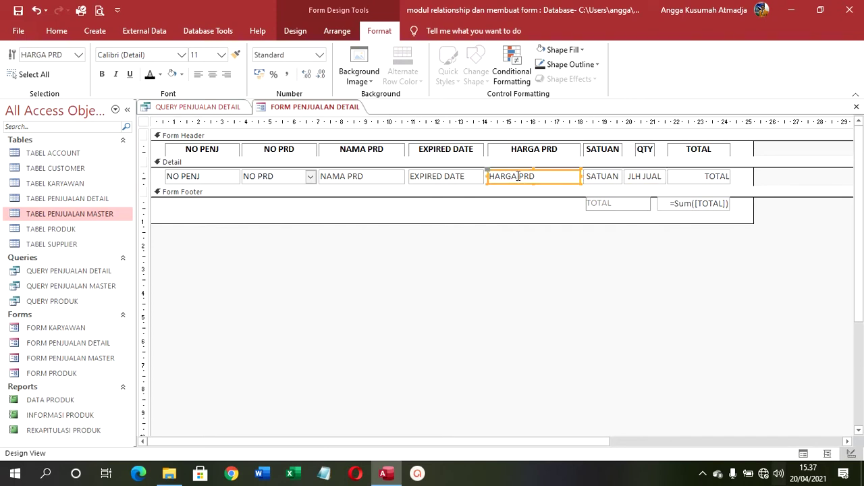
{"action": "left_click", "coordinate": [227, 73]}
Centre the text of the EXPIRED DATE, NO PRD and NO PENJ fields in the Detail section.
{"action": "left_click", "coordinate": [431, 179]}
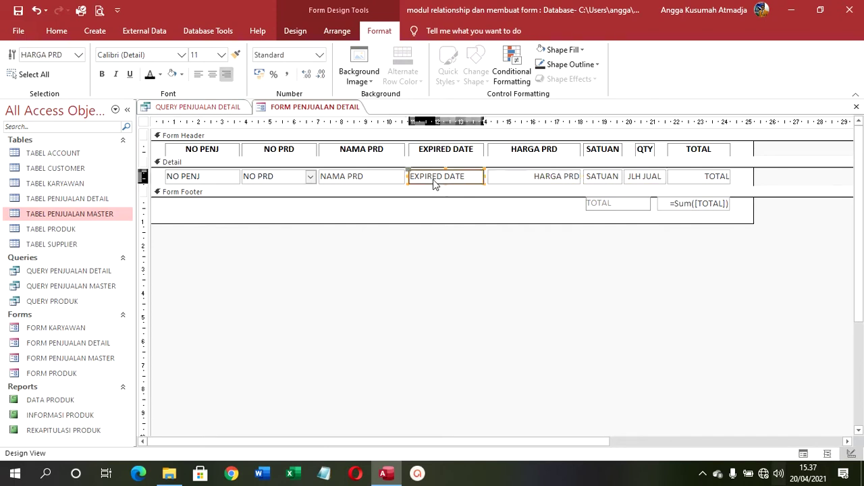
{"action": "left_click", "coordinate": [212, 74]}
{"action": "left_click", "coordinate": [343, 179]}
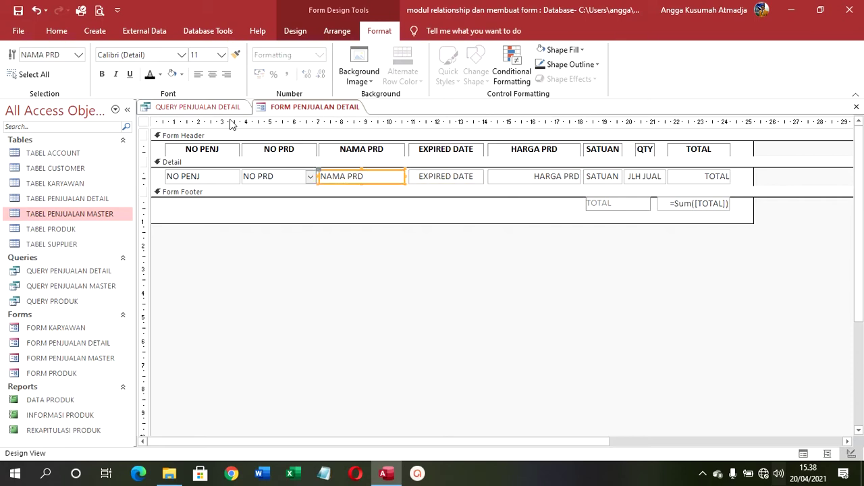
{"action": "left_click", "coordinate": [266, 172]}
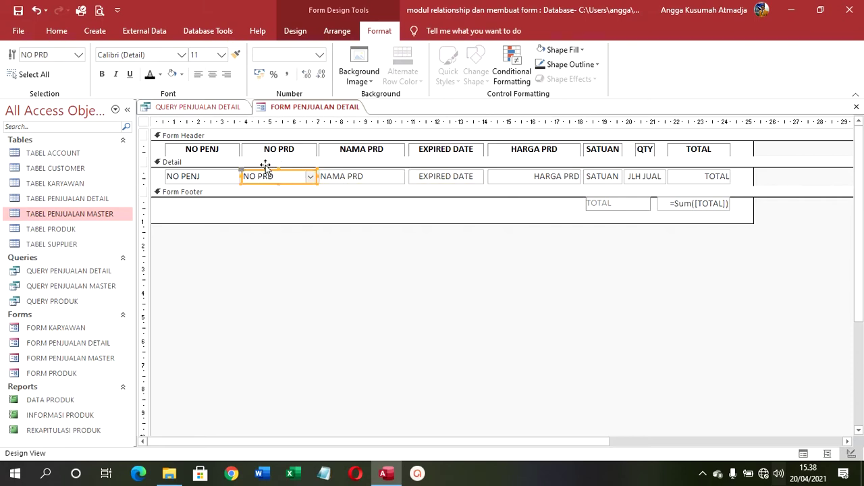
{"action": "left_click", "coordinate": [212, 74]}
{"action": "left_click", "coordinate": [219, 178]}
{"action": "left_click", "coordinate": [212, 74]}
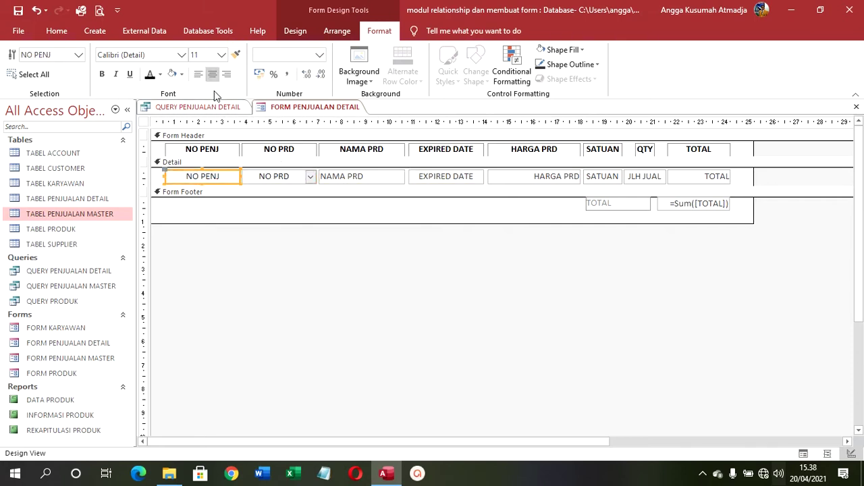
Narrow the NO PENJ header label and detail field to about 0.9 cm and shorten the header caption to NO.
{"action": "left_click", "coordinate": [212, 148]}
{"action": "left_click_drag", "start_coordinate": [218, 243], "coordinate": [167, 153]}
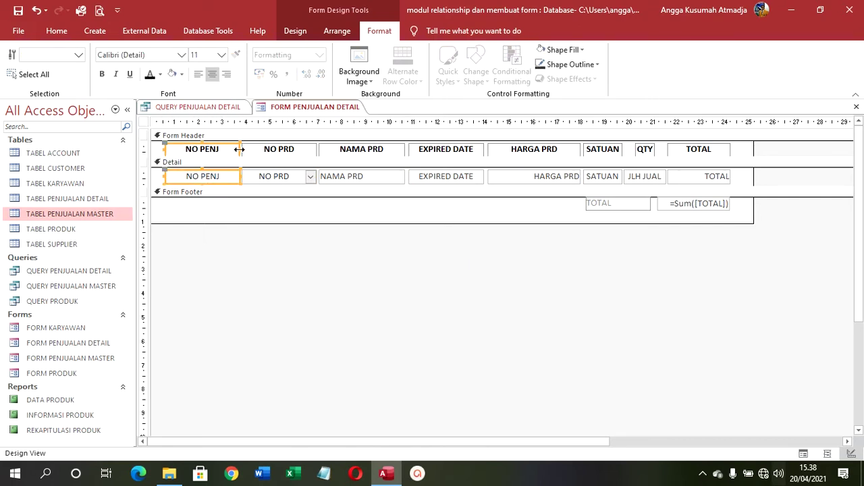
{"action": "left_click_drag", "start_coordinate": [239, 149], "coordinate": [203, 154]}
{"action": "double_click", "coordinate": [177, 149]}
{"action": "left_click", "coordinate": [181, 149]}
{"action": "key", "text": "BackSpace"}
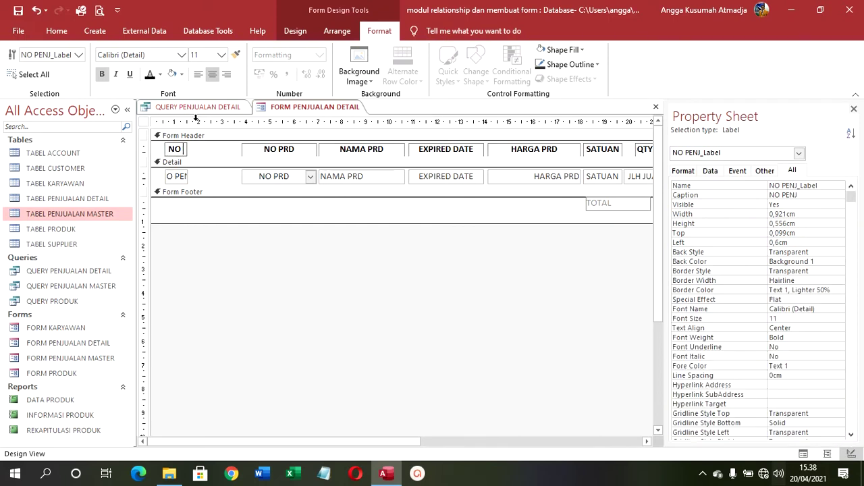
{"action": "left_click", "coordinate": [269, 302]}
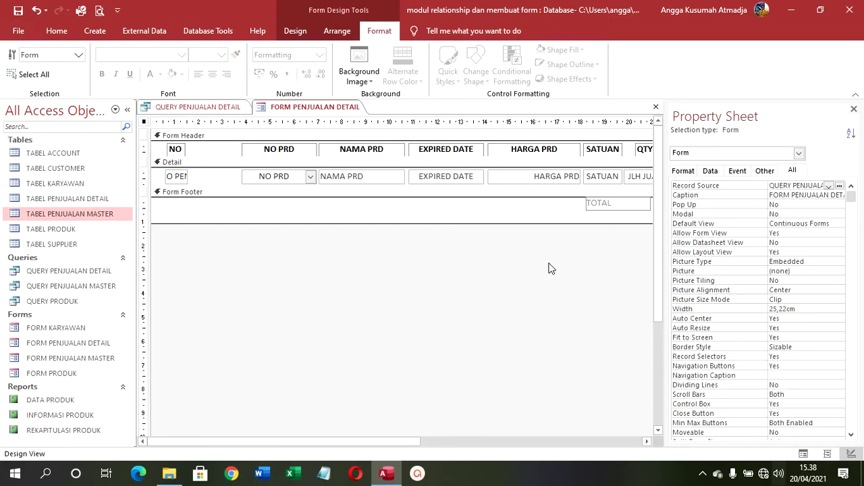
{"action": "left_click", "coordinate": [854, 110]}
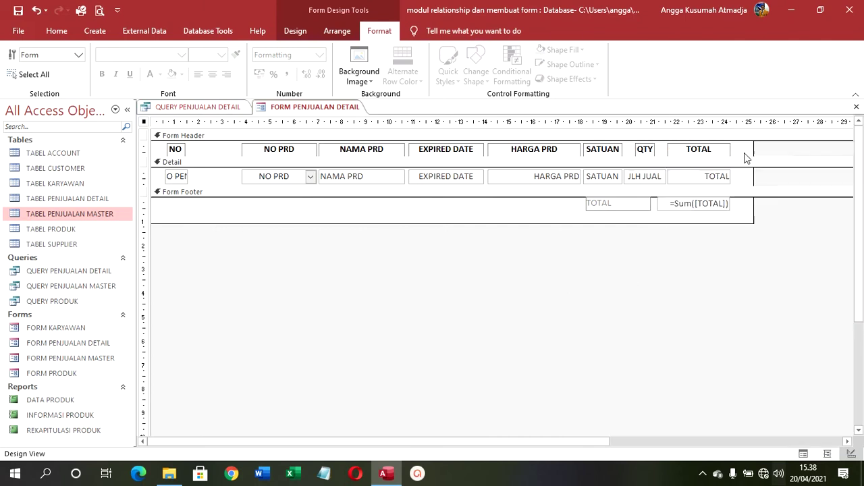
Shift the other header, detail and footer controls next to the NO column, and trim the Detail section's height and the form's width to about 22.4 cm.
{"action": "left_click_drag", "start_coordinate": [764, 121], "coordinate": [201, 149]}
{"action": "left_click_drag", "start_coordinate": [695, 223], "coordinate": [547, 206]}
{"action": "left_click_drag", "start_coordinate": [706, 194], "coordinate": [702, 182]}
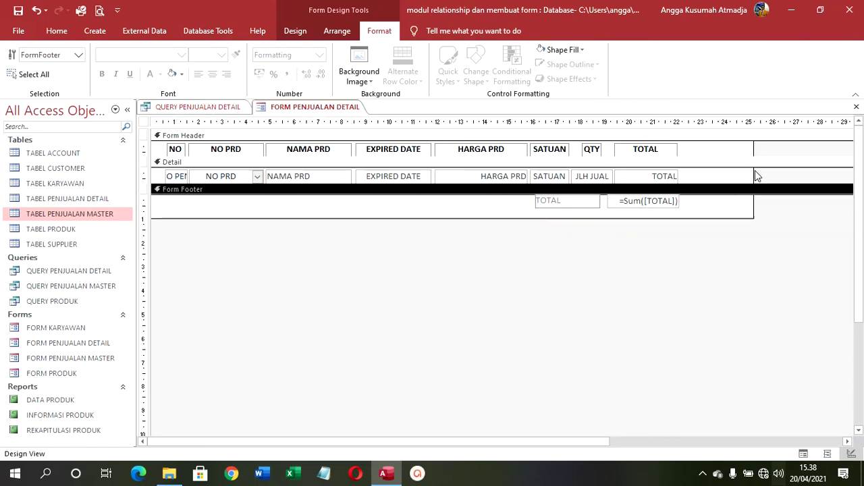
{"action": "left_click_drag", "start_coordinate": [754, 172], "coordinate": [685, 162]}
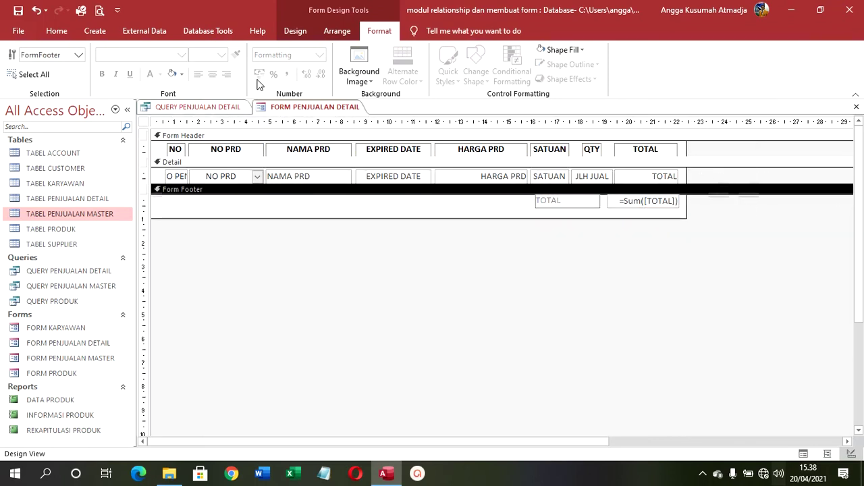
Check the detail form in Form View against FORM PENJUALAN MASTER, and close the master form.
{"action": "left_click", "coordinate": [297, 32]}
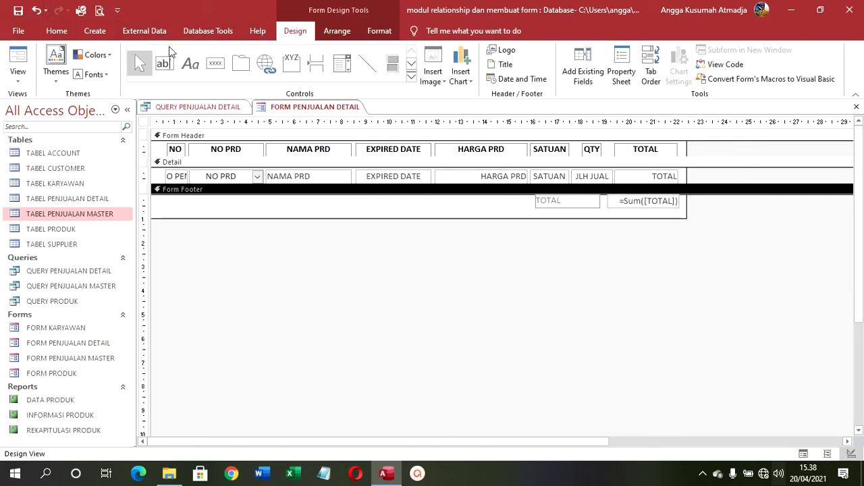
{"action": "left_click", "coordinate": [25, 49]}
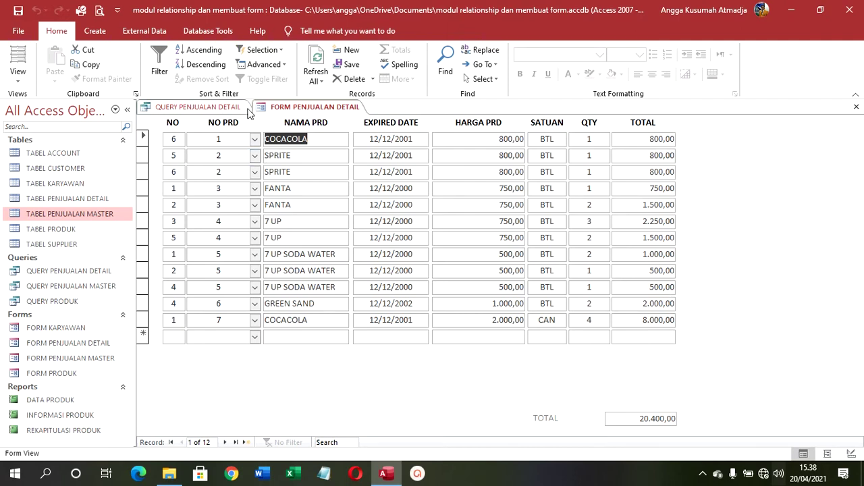
{"action": "double_click", "coordinate": [78, 358]}
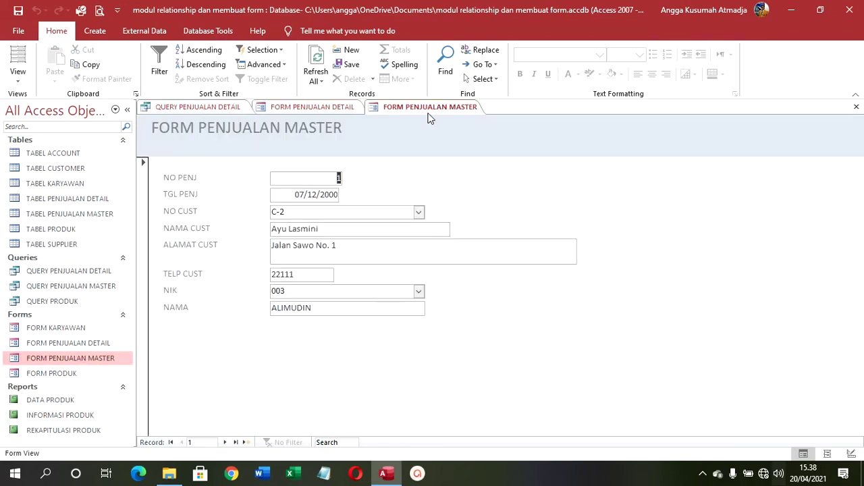
{"action": "left_click", "coordinate": [324, 107]}
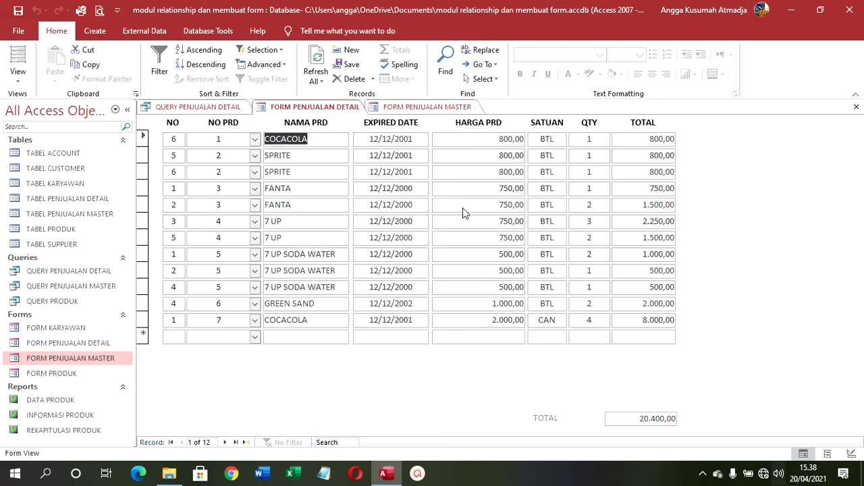
{"action": "left_click", "coordinate": [410, 106]}
{"action": "right_click", "coordinate": [385, 104]}
{"action": "left_click", "coordinate": [405, 124]}
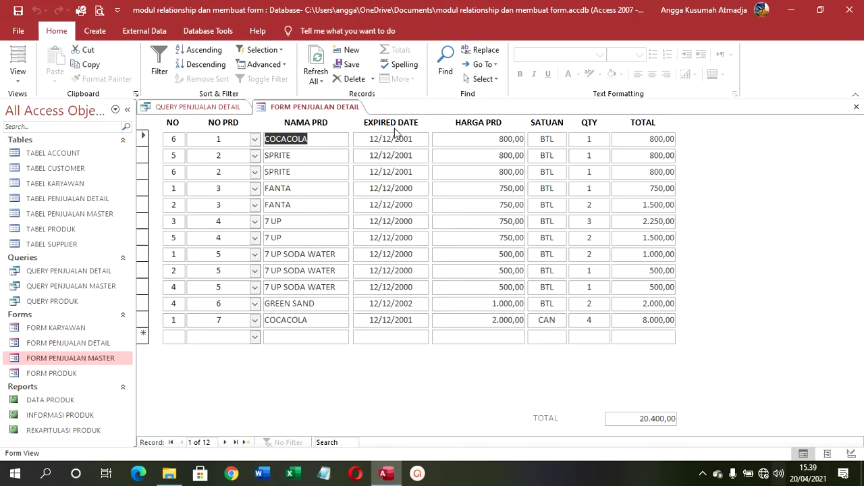
Close FORM PENJUALAN DETAIL with its design changes saved, and close QUERY PENJUALAN DETAIL.
{"action": "right_click", "coordinate": [339, 106]}
{"action": "left_click", "coordinate": [364, 124]}
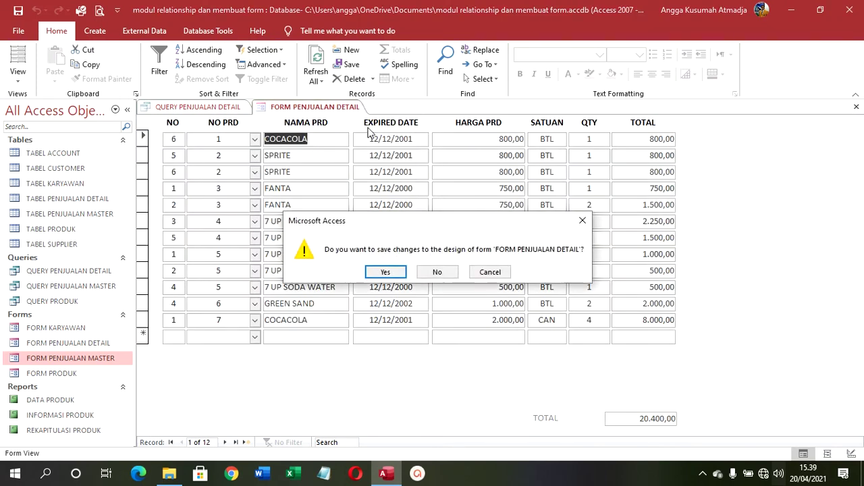
{"action": "left_click", "coordinate": [397, 269]}
{"action": "right_click", "coordinate": [217, 109]}
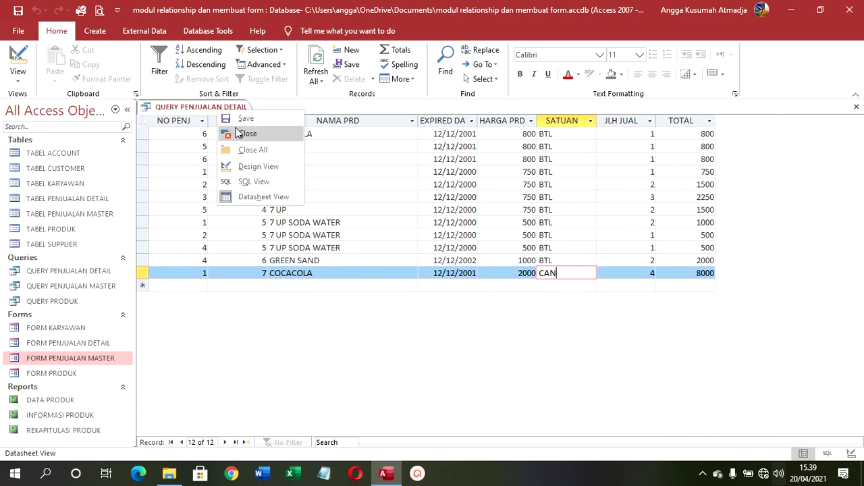
{"action": "left_click", "coordinate": [240, 134]}
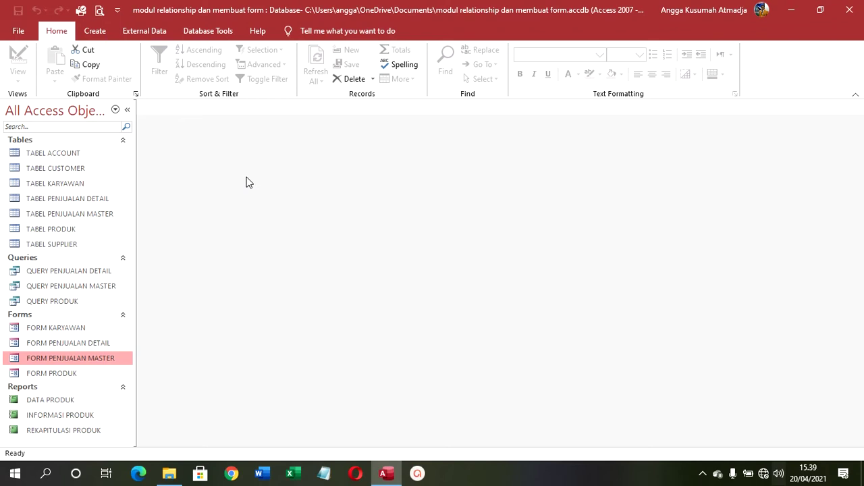
Create a new query design containing TABEL PENJUALAN DETAIL, TABEL PENJUALAN MASTER, TABEL PRODUK, TABEL CUSTOMER and TABEL KARYAWAN.
{"action": "left_click", "coordinate": [106, 31]}
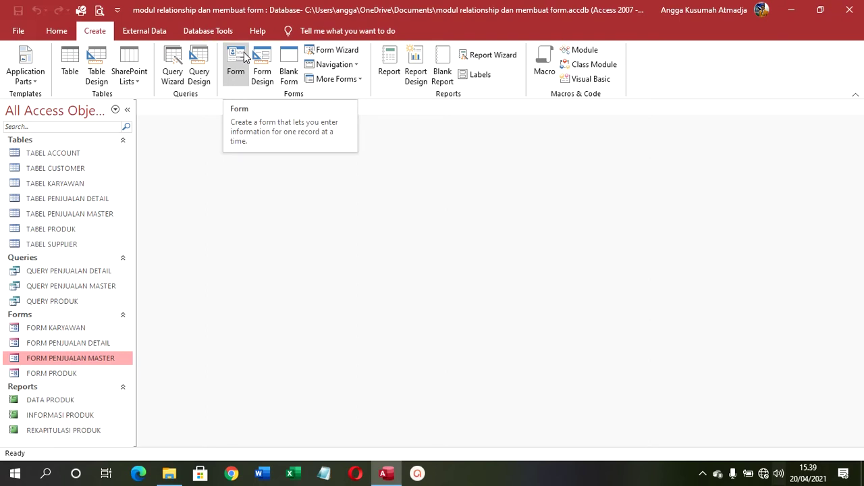
{"action": "left_click", "coordinate": [199, 62]}
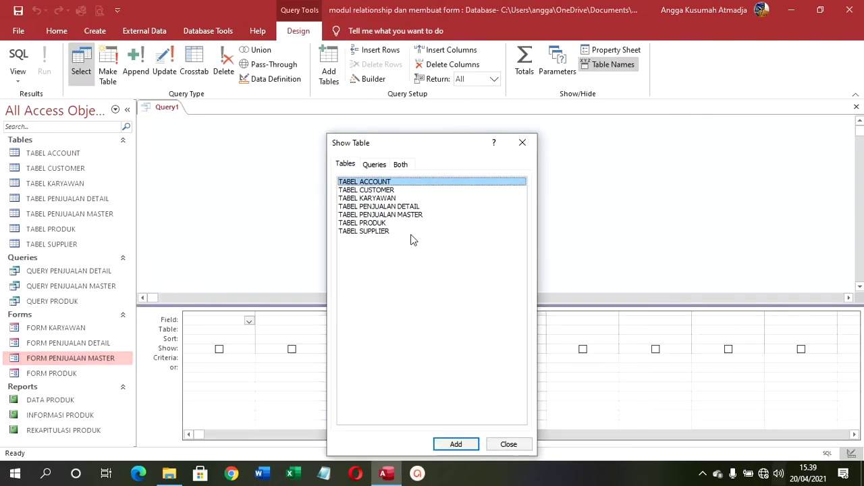
{"action": "left_click", "coordinate": [411, 206]}
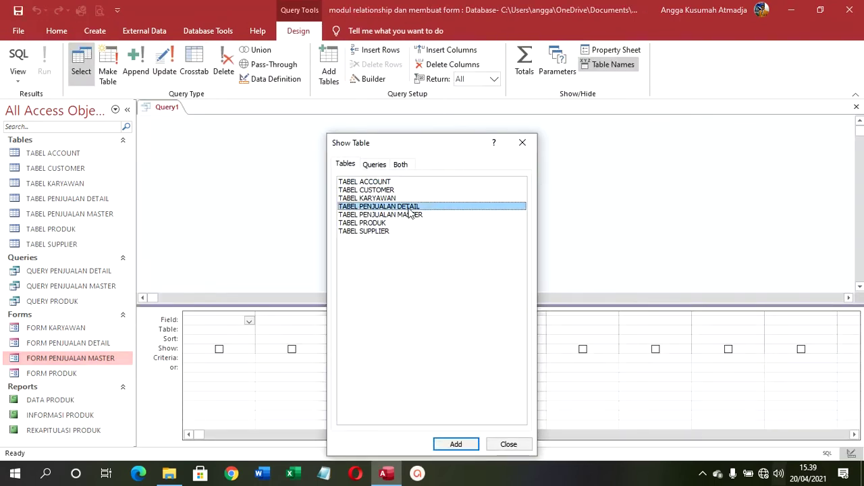
{"action": "double_click", "coordinate": [412, 208]}
{"action": "double_click", "coordinate": [415, 215]}
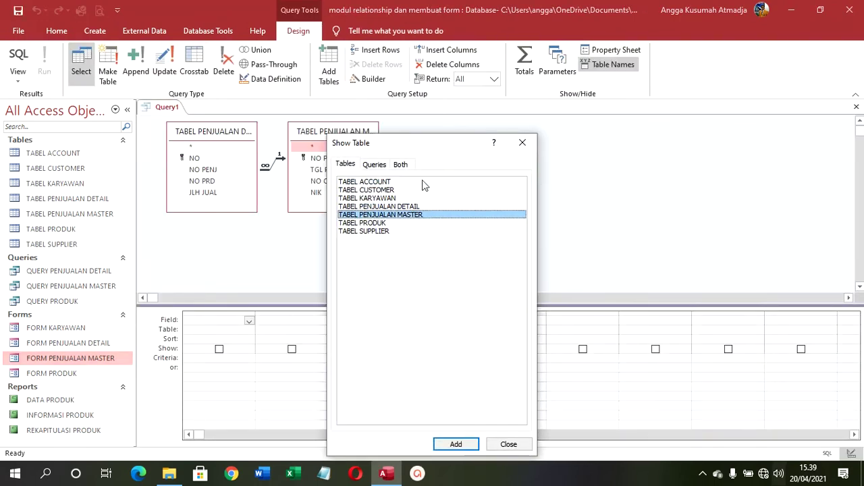
{"action": "left_click_drag", "start_coordinate": [432, 144], "coordinate": [816, 155]}
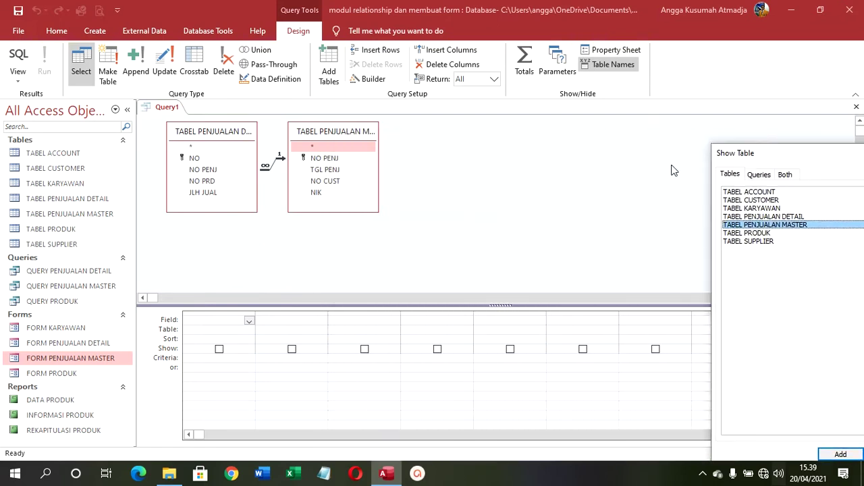
{"action": "double_click", "coordinate": [768, 233]}
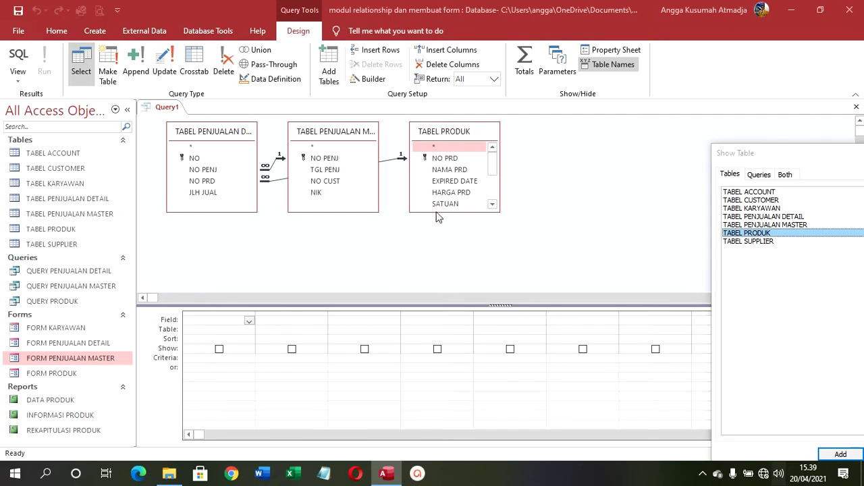
{"action": "double_click", "coordinate": [750, 201]}
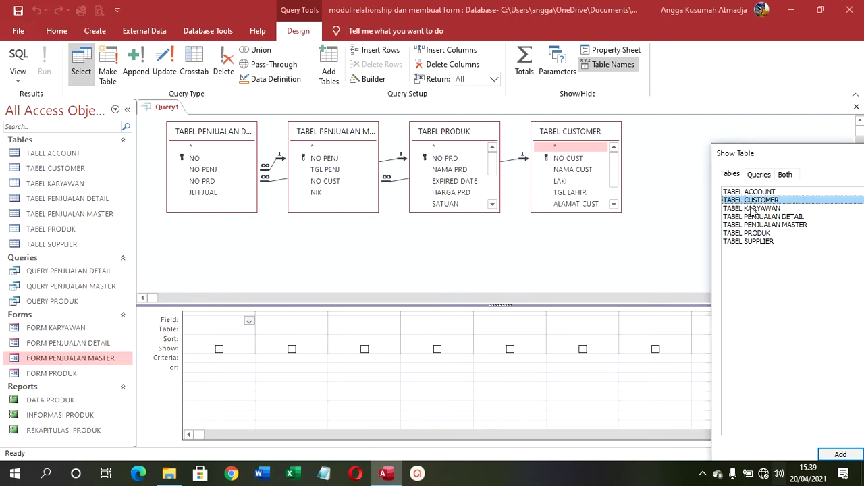
{"action": "double_click", "coordinate": [752, 208]}
{"action": "left_click_drag", "start_coordinate": [774, 157], "coordinate": [436, 152]}
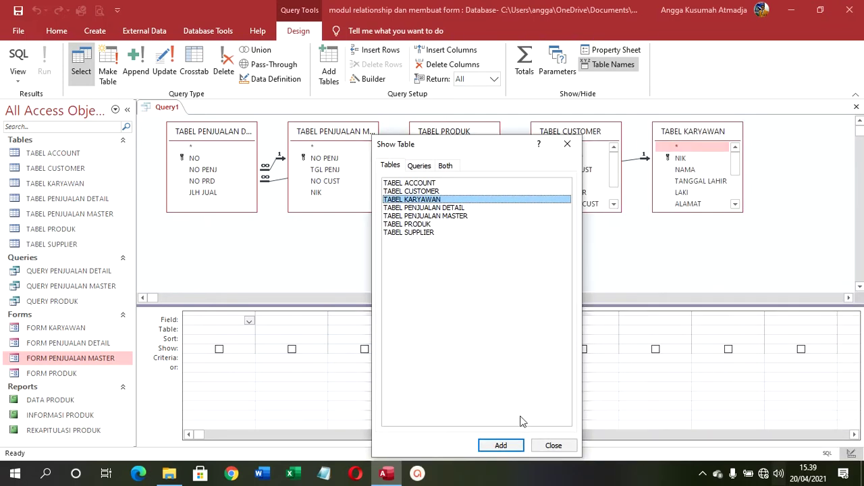
{"action": "left_click", "coordinate": [554, 446]}
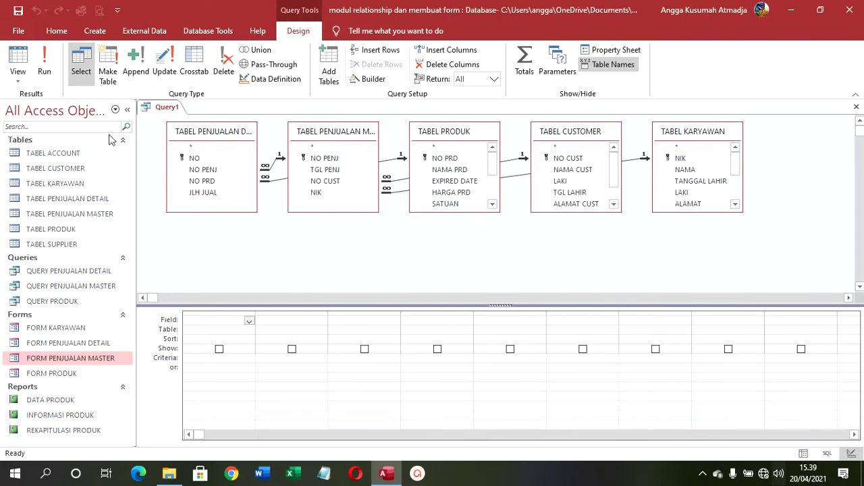
Add NO and NO PENJ from TABEL PENJUALAN DETAIL, and TGL PENJ and NO CUST from TABEL PENJUALAN MASTER, to the query.
{"action": "double_click", "coordinate": [203, 160]}
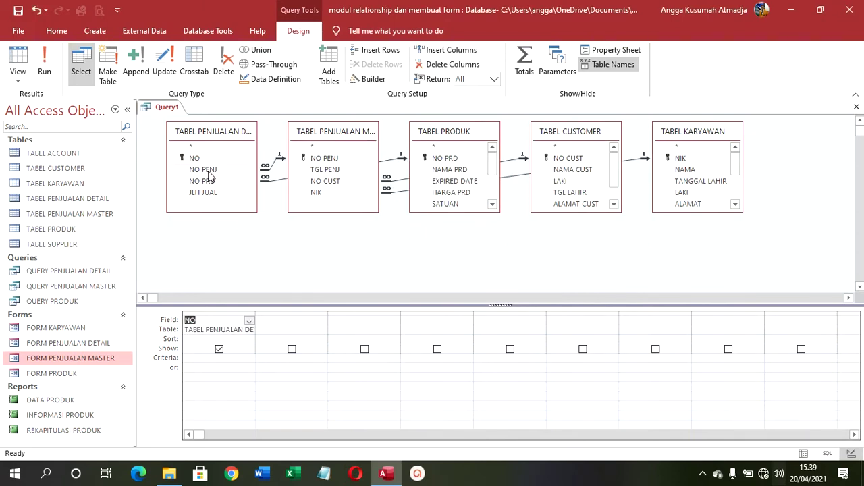
{"action": "double_click", "coordinate": [202, 170]}
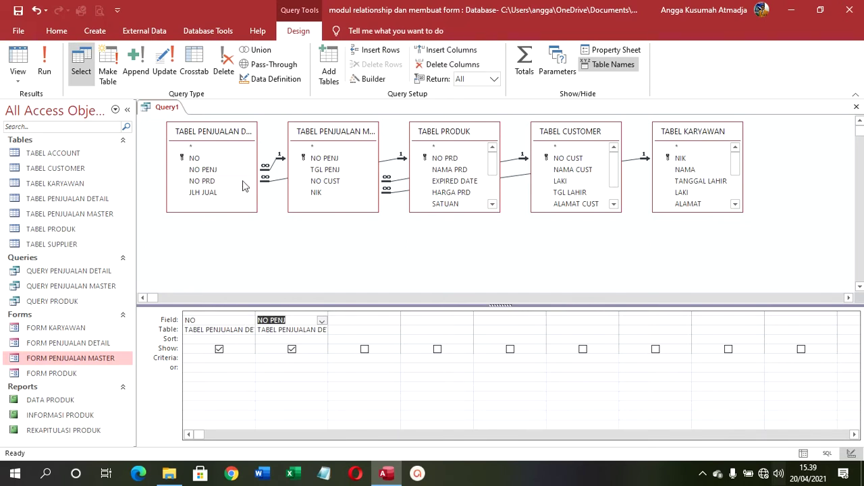
{"action": "double_click", "coordinate": [317, 171]}
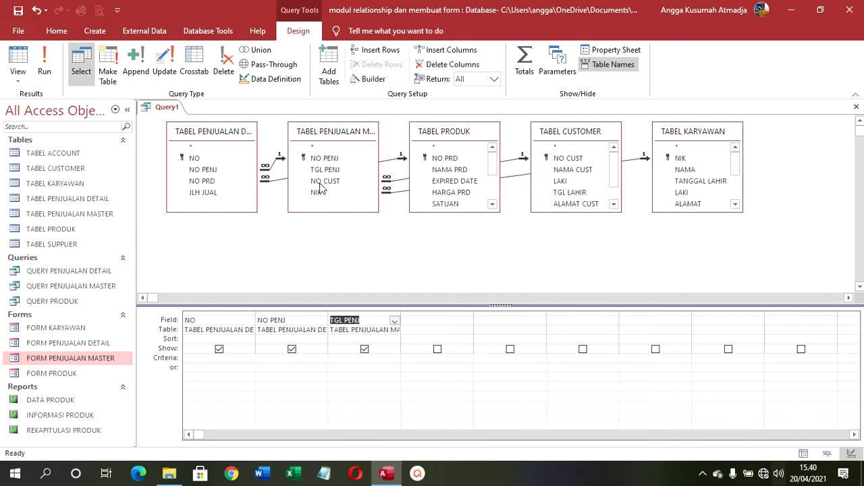
{"action": "double_click", "coordinate": [321, 181]}
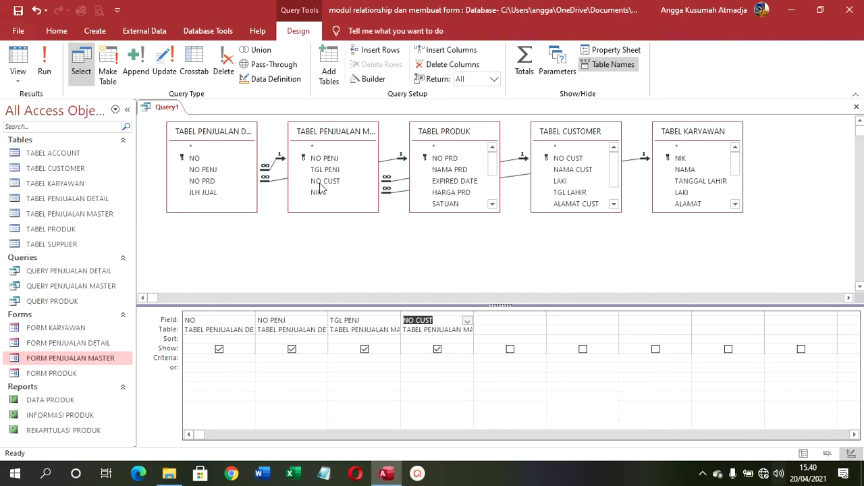
Add the customer fields NAMA CUST, LAKI, ALAMAT CUST, KOTA CUST and TELP CUST, plus NIK from TABEL PENJUALAN MASTER and NAMA from TABEL KARYAWAN.
{"action": "double_click", "coordinate": [556, 172]}
{"action": "left_click_drag", "start_coordinate": [611, 175], "coordinate": [611, 187]}
{"action": "double_click", "coordinate": [560, 159]}
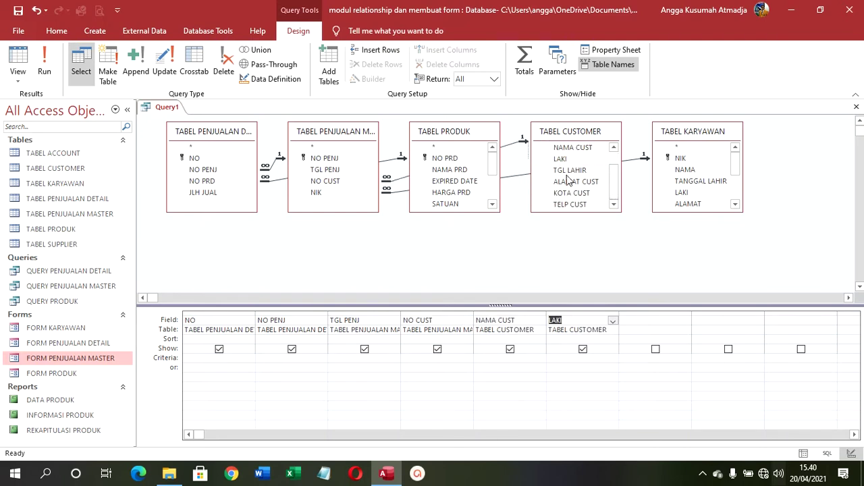
{"action": "double_click", "coordinate": [570, 182]}
{"action": "double_click", "coordinate": [571, 193]}
{"action": "double_click", "coordinate": [569, 206]}
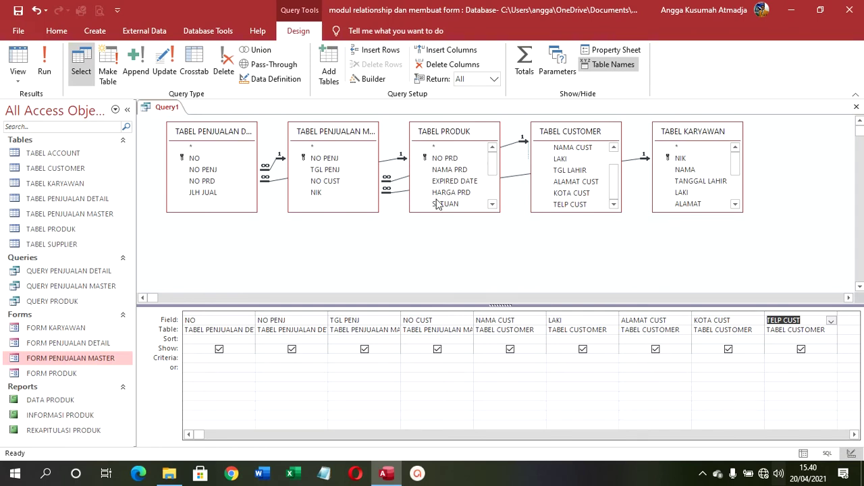
{"action": "double_click", "coordinate": [322, 195]}
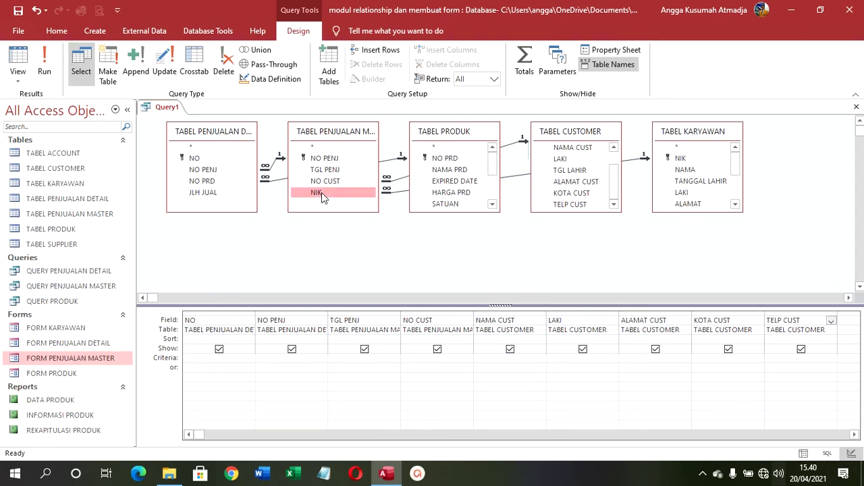
{"action": "double_click", "coordinate": [673, 173]}
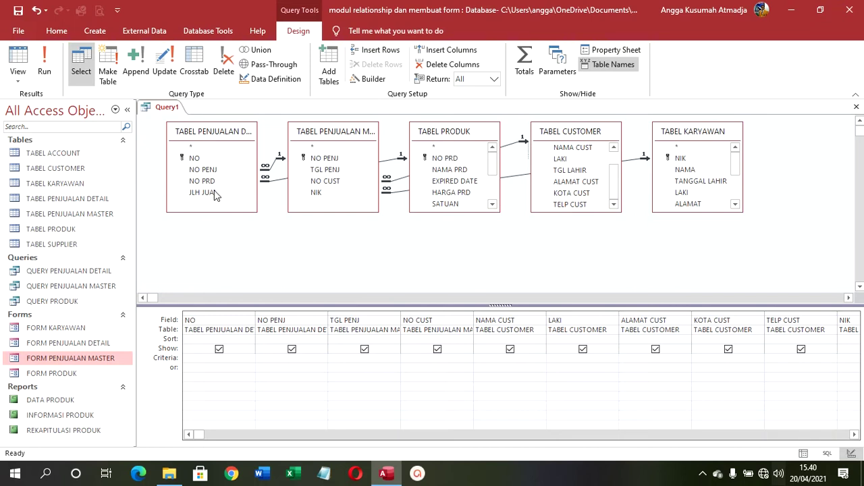
Move TABEL PRODUK beside the detail table and add NO PRD, NAMA PRD, EXPIRED DATE, HARGA PRD, SATUAN and JLH JUAL to the query.
{"action": "left_click_drag", "start_coordinate": [464, 132], "coordinate": [332, 203]}
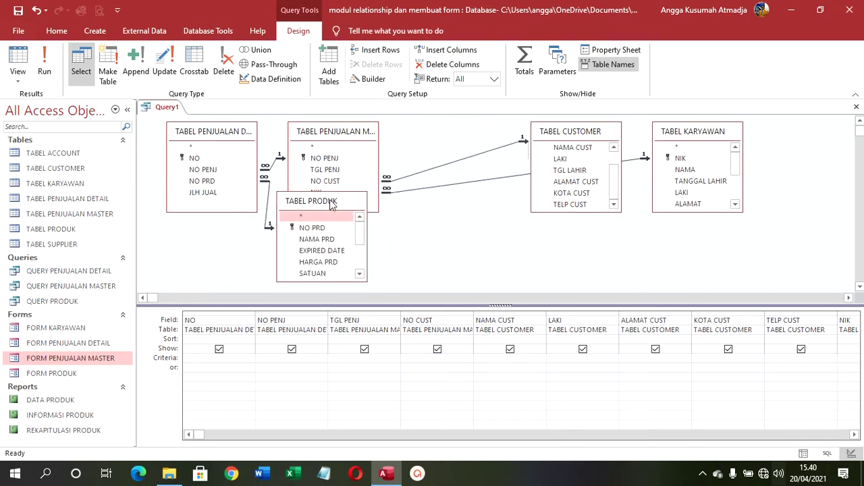
{"action": "double_click", "coordinate": [216, 181]}
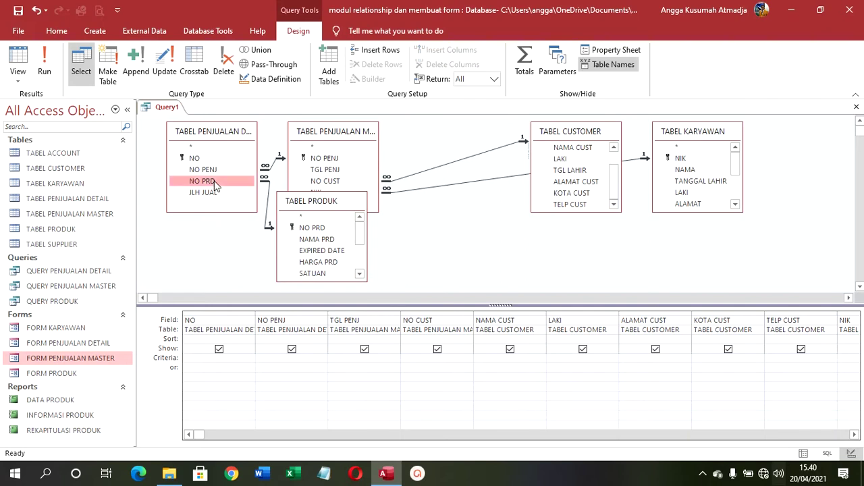
{"action": "left_click", "coordinate": [854, 435]}
{"action": "left_click", "coordinate": [854, 435]}
{"action": "left_click", "coordinate": [854, 436]}
{"action": "left_click", "coordinate": [854, 436]}
{"action": "left_click", "coordinate": [854, 435]}
{"action": "left_click", "coordinate": [854, 435]}
{"action": "left_click", "coordinate": [854, 436]}
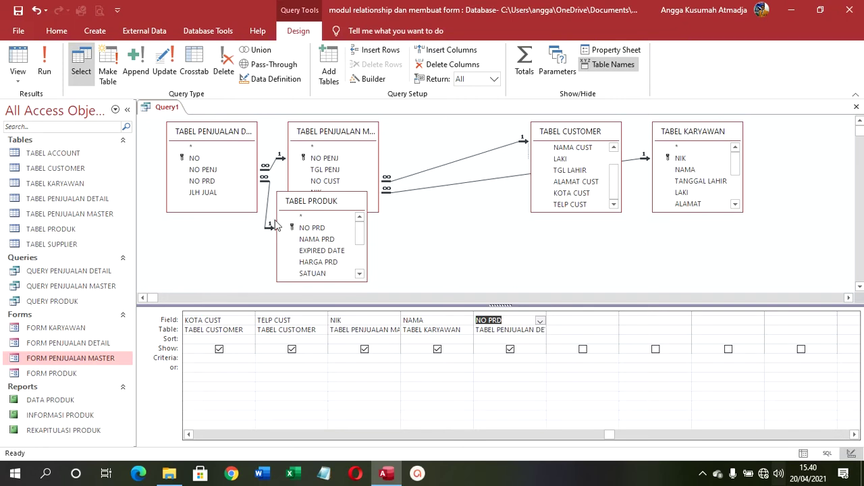
{"action": "double_click", "coordinate": [313, 241]}
{"action": "double_click", "coordinate": [315, 252]}
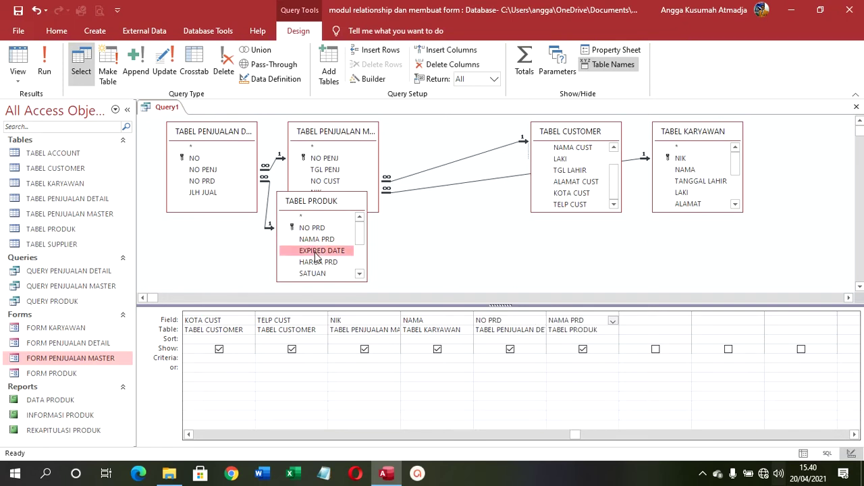
{"action": "double_click", "coordinate": [319, 263]}
{"action": "double_click", "coordinate": [331, 272]}
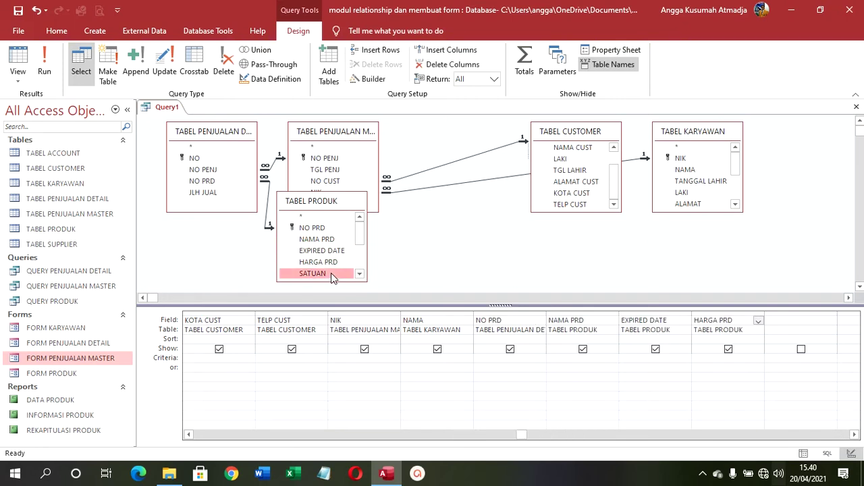
{"action": "left_click_drag", "start_coordinate": [355, 237], "coordinate": [360, 253]}
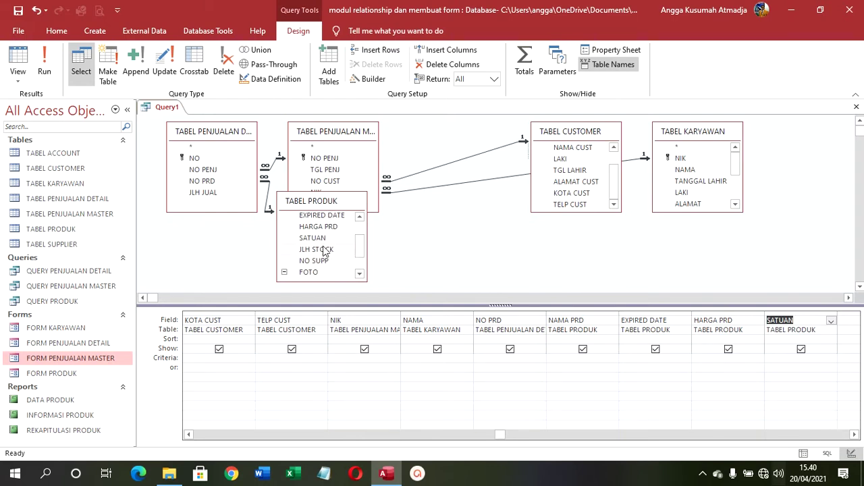
{"action": "double_click", "coordinate": [211, 195]}
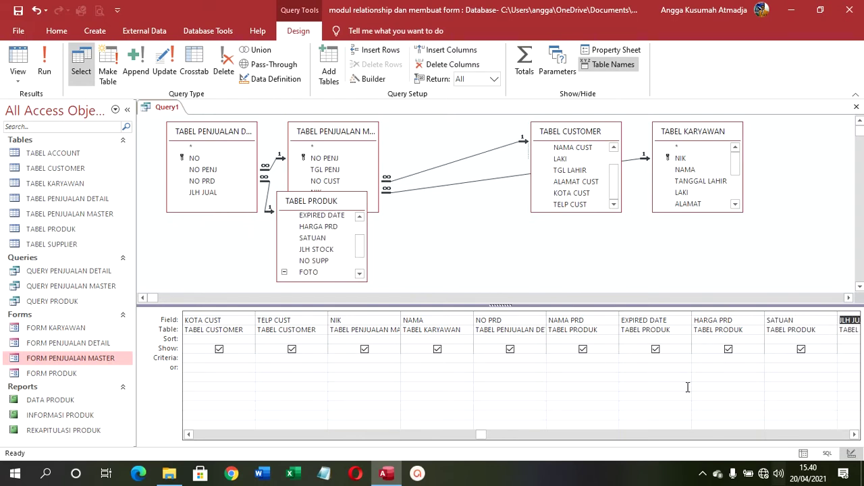
Add the calculated field TOTAL:[JLH JUAL]*[HARGA PRD] after JLH JUAL and check the query's records in Datasheet View.
{"action": "left_click", "coordinate": [854, 435]}
{"action": "left_click", "coordinate": [854, 434]}
{"action": "left_click", "coordinate": [854, 435]}
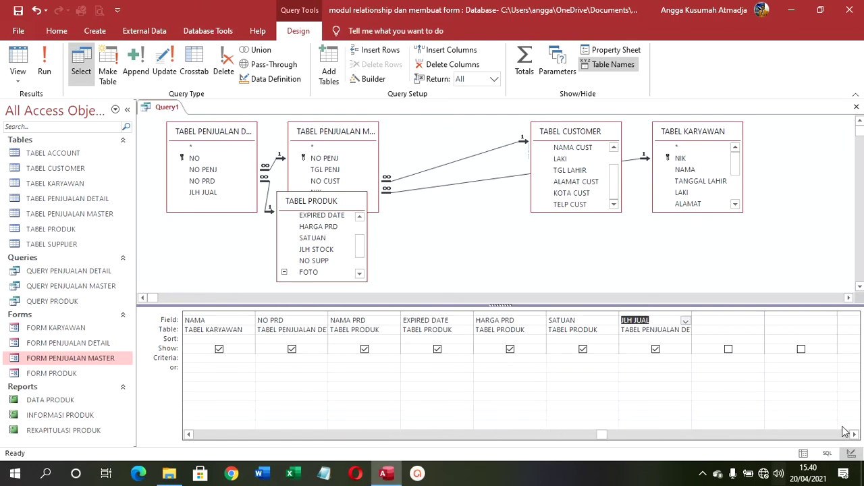
{"action": "left_click", "coordinate": [707, 320]}
{"action": "type", "text": "TOTAL:[JLH JUA"}
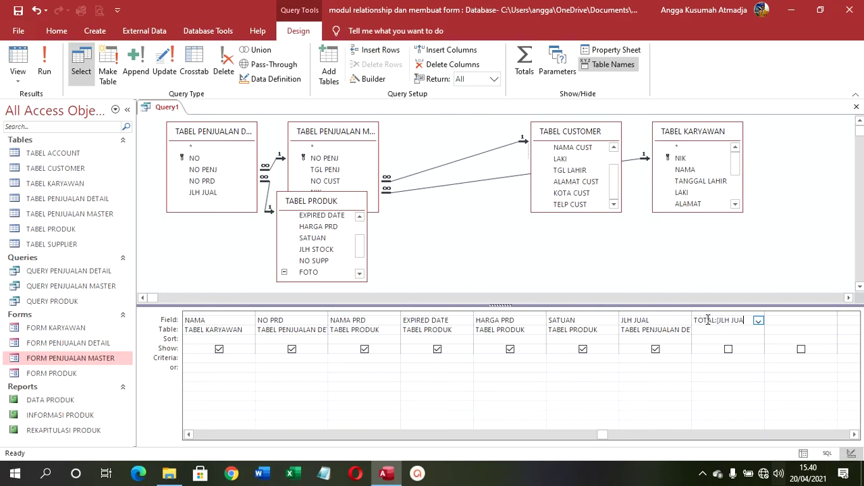
{"action": "type", "text": "L]*["}
{"action": "type", "text": "HARGA"}
{"action": "type", "text": " PRD"}
{"action": "type", "text": "]"}
{"action": "key", "text": "Down"}
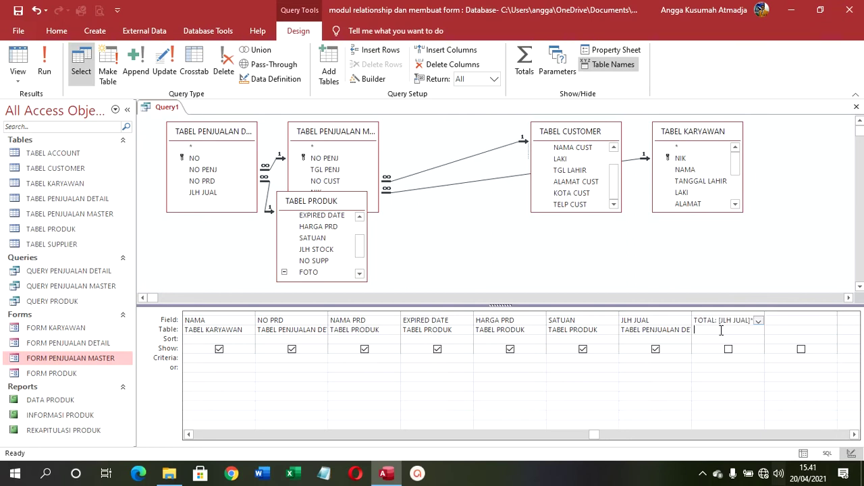
{"action": "left_click", "coordinate": [34, 66]}
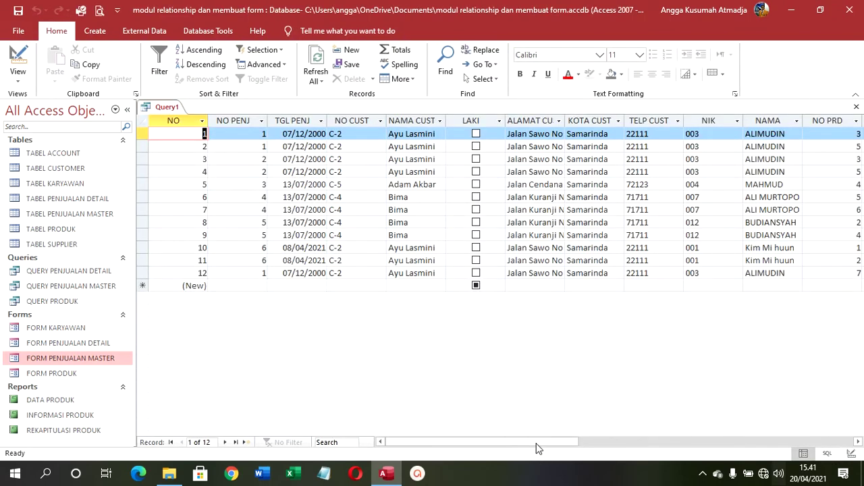
{"action": "left_click_drag", "start_coordinate": [538, 442], "coordinate": [517, 439]}
Save the query as QUERY REKAPITULASI PENJUALAN and close it.
{"action": "left_click", "coordinate": [19, 10]}
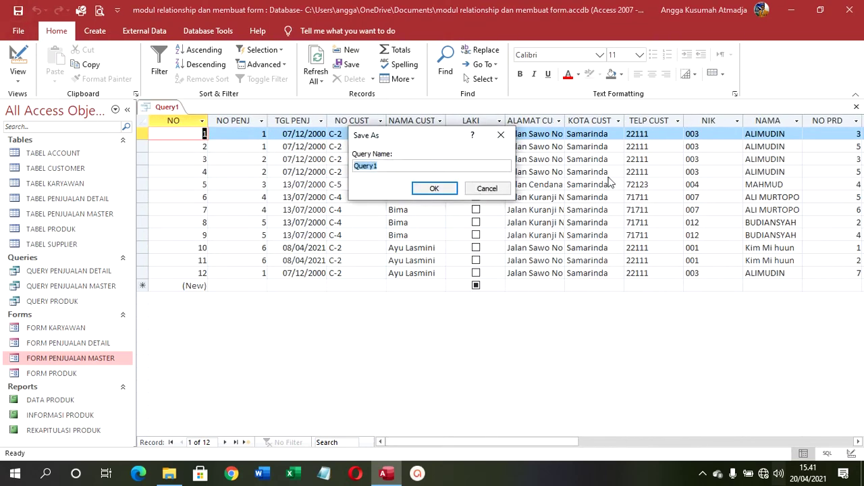
{"action": "type", "text": "QUERY REKAPITULASI PENJUALAN"}
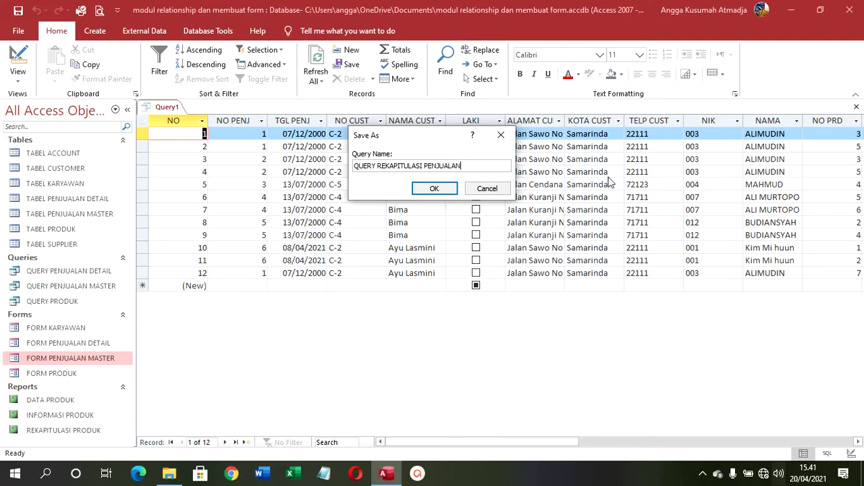
{"action": "left_click", "coordinate": [445, 191]}
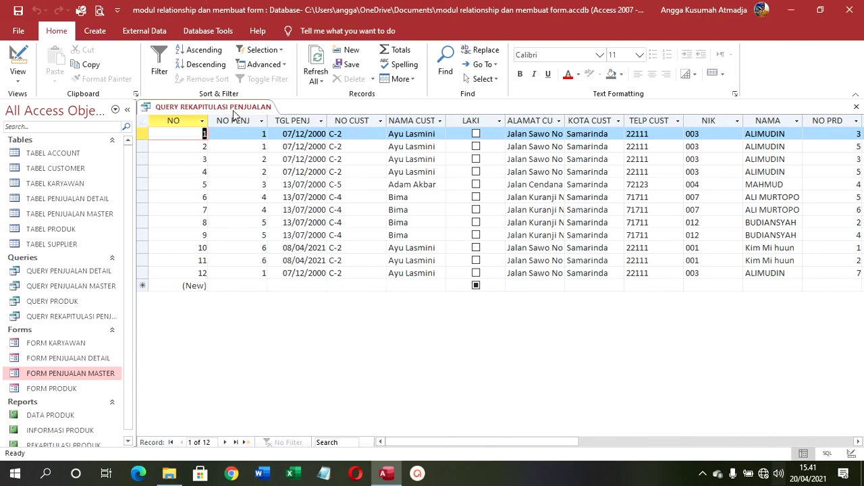
{"action": "right_click", "coordinate": [234, 115]}
{"action": "left_click", "coordinate": [256, 133]}
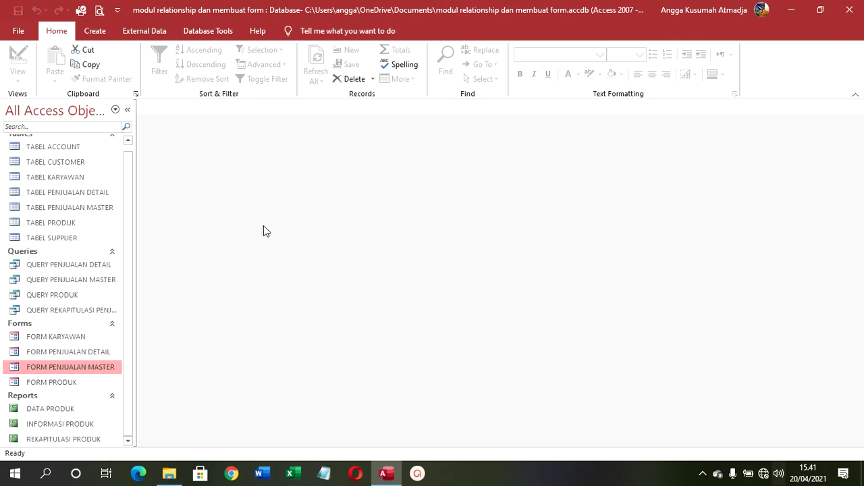
Open FORM PENJUALAN MASTER in Design View and widen the form to about 26.4 cm.
{"action": "right_click", "coordinate": [94, 370]}
{"action": "left_click", "coordinate": [128, 233]}
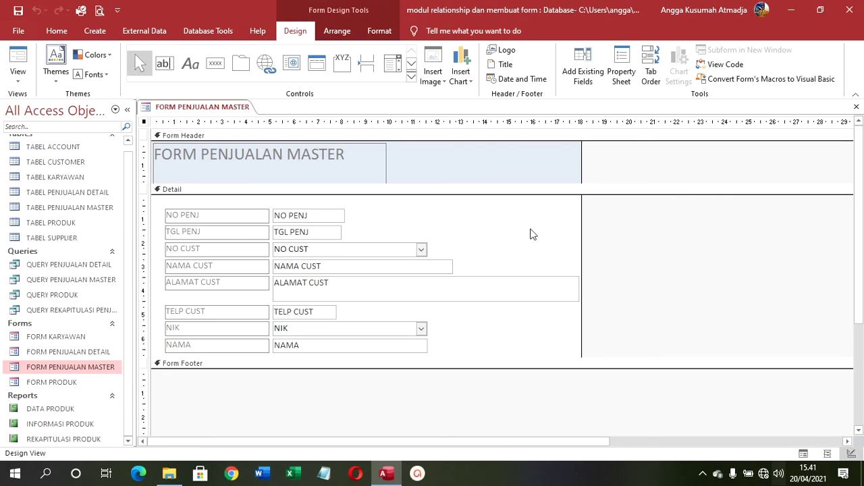
{"action": "left_click_drag", "start_coordinate": [581, 220], "coordinate": [781, 239]}
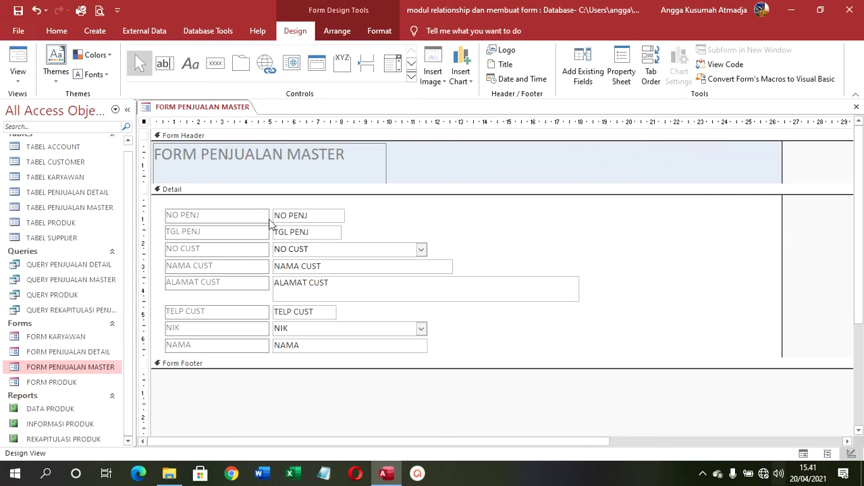
Move the NO PENJ, TGL PENJ, NO CUST, NAMA CUST, ALAMAT CUST and TELP CUST fields up towards the top of the Detail section.
{"action": "left_click_drag", "start_coordinate": [357, 210], "coordinate": [241, 221]}
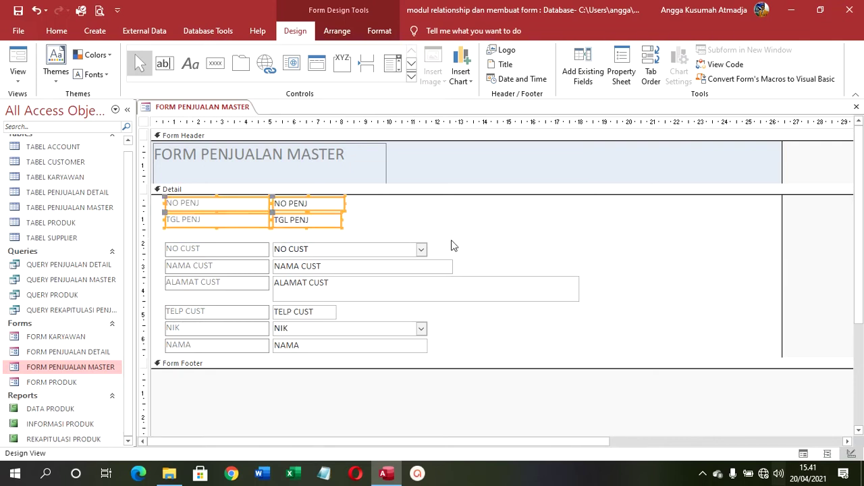
{"action": "left_click_drag", "start_coordinate": [457, 247], "coordinate": [217, 273]}
{"action": "left_click", "coordinate": [290, 302]}
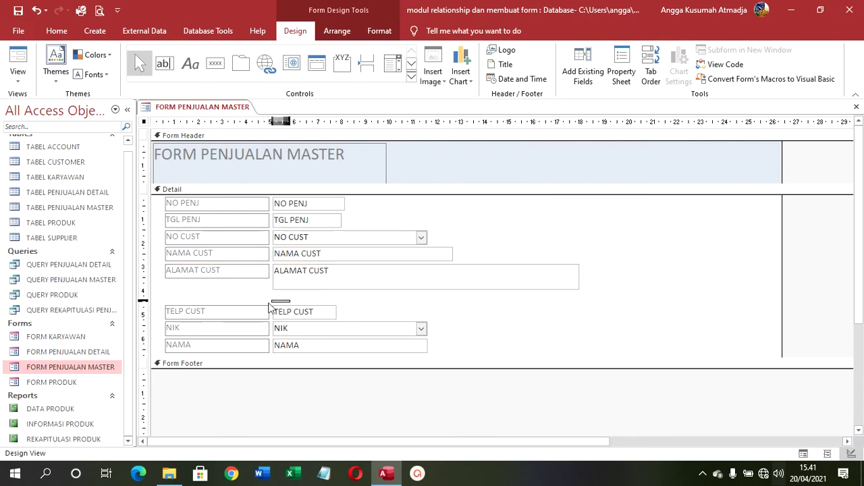
{"action": "left_click_drag", "start_coordinate": [253, 314], "coordinate": [253, 303]}
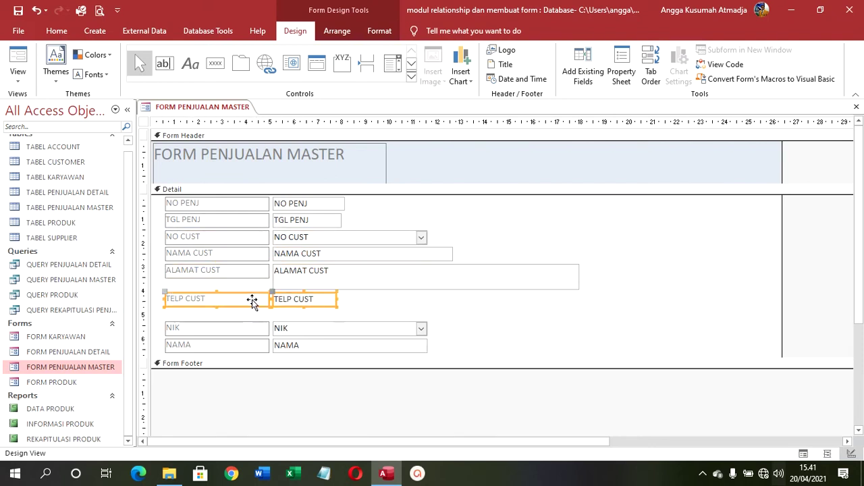
Move the NIK and NAMA fields to the upper-right area of the Detail section and extend the section's height to about 9 cm.
{"action": "left_click", "coordinate": [300, 316]}
{"action": "left_click_drag", "start_coordinate": [300, 315], "coordinate": [577, 227]}
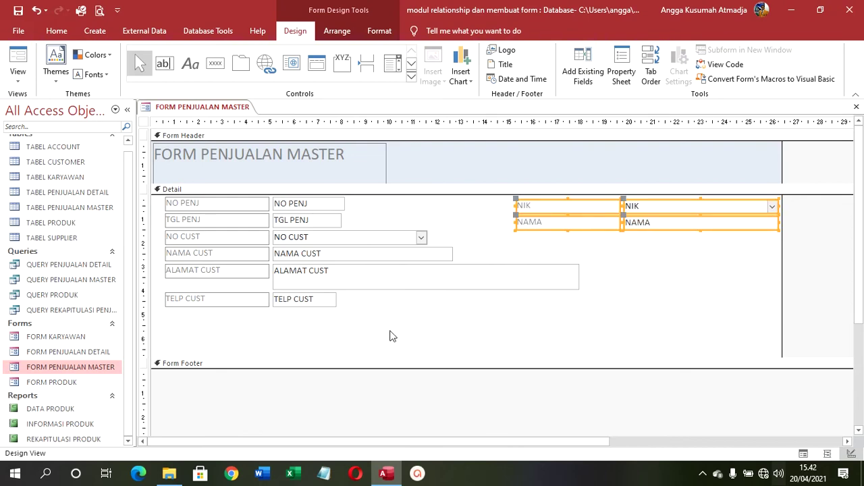
{"action": "left_click_drag", "start_coordinate": [387, 365], "coordinate": [385, 416]}
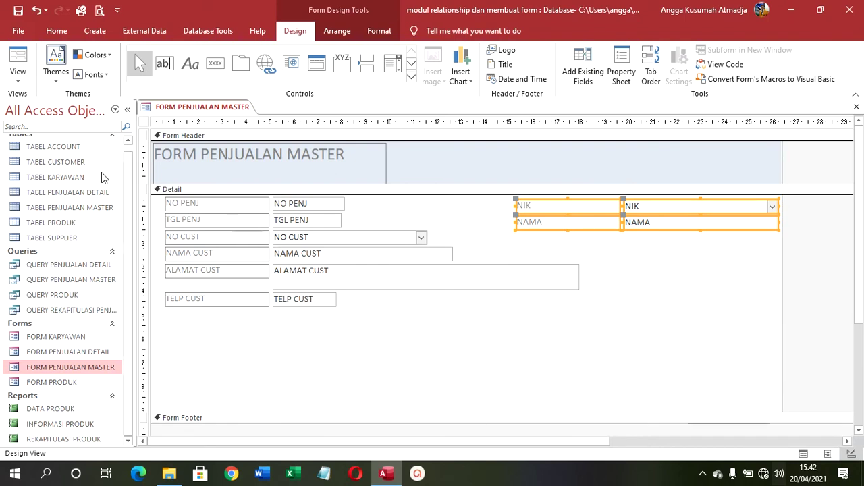
Set the master form's Record Selectors property to No, comparing the form in Form View before and after the change.
{"action": "left_click", "coordinate": [17, 62]}
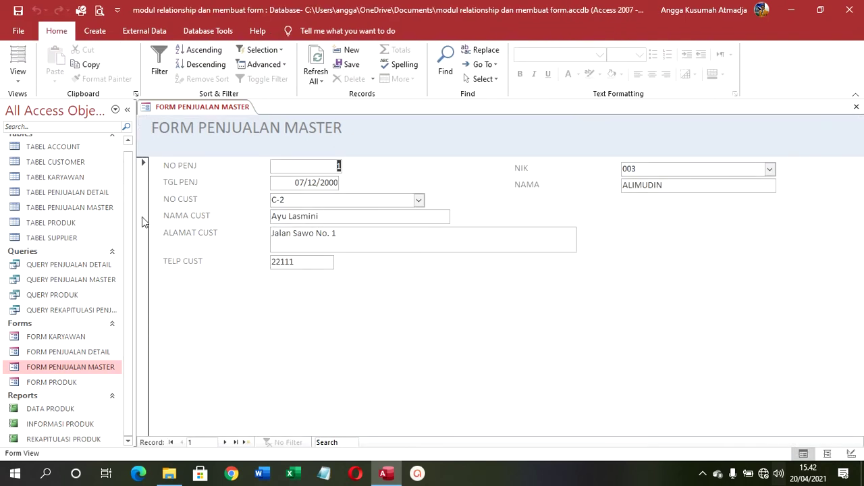
{"action": "left_click", "coordinate": [142, 221]}
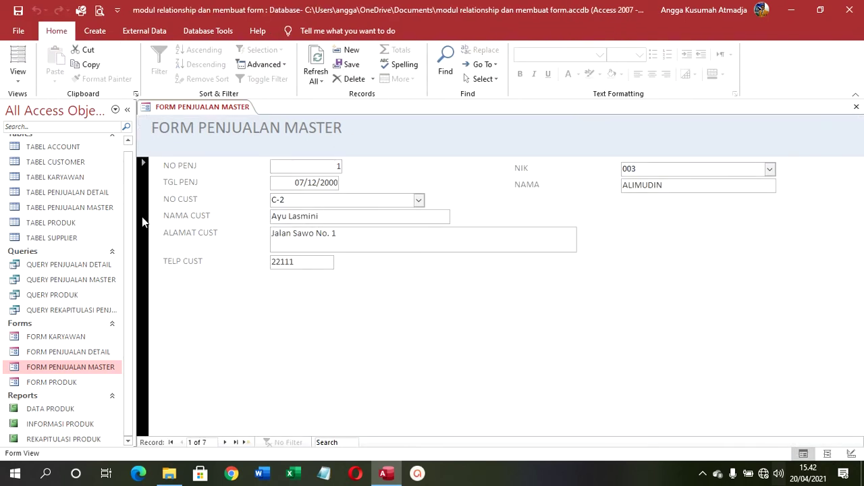
{"action": "left_click", "coordinate": [18, 74]}
{"action": "left_click", "coordinate": [57, 158]}
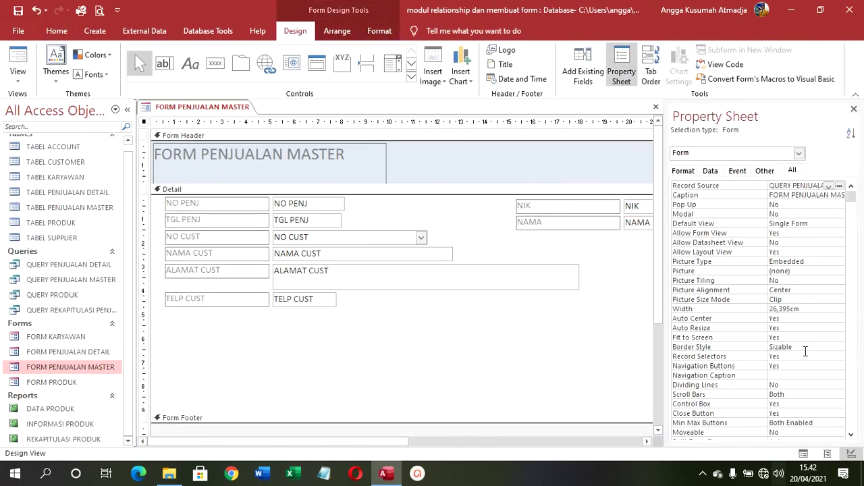
{"action": "double_click", "coordinate": [804, 356]}
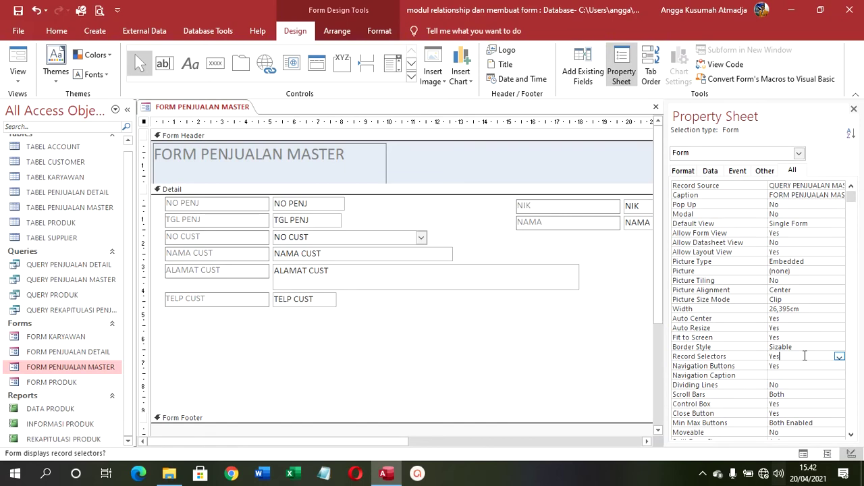
{"action": "left_click", "coordinate": [22, 61]}
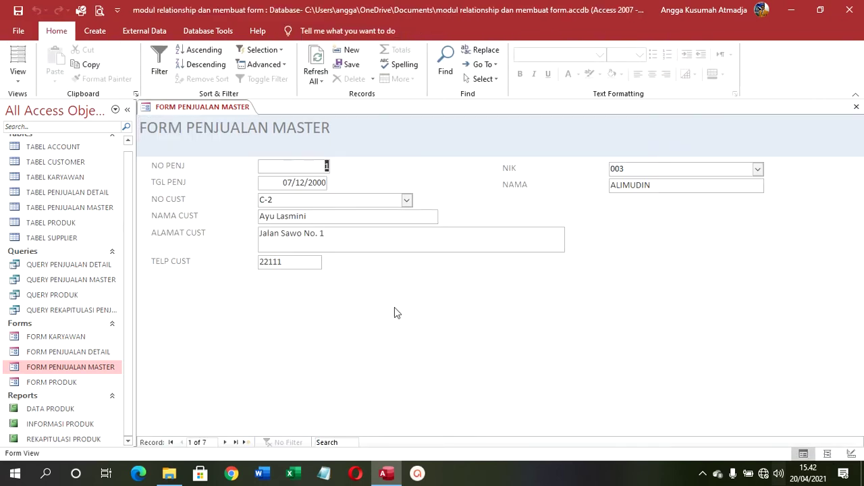
{"action": "left_click", "coordinate": [21, 76]}
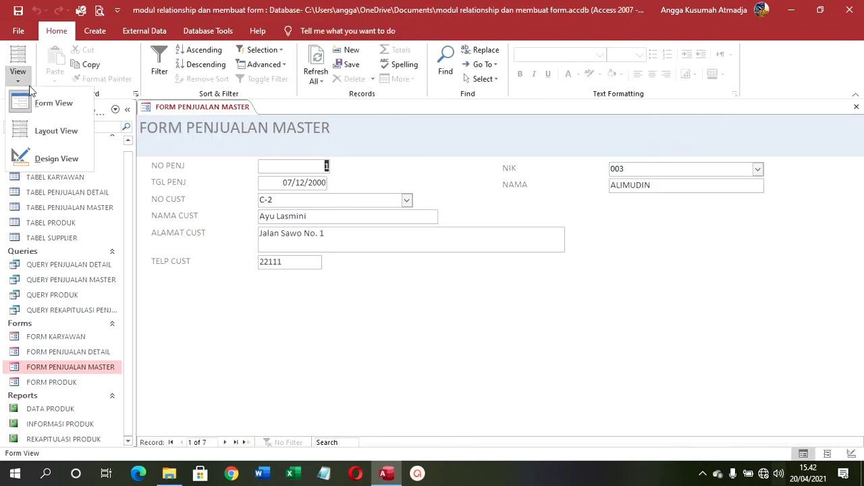
{"action": "left_click", "coordinate": [54, 158]}
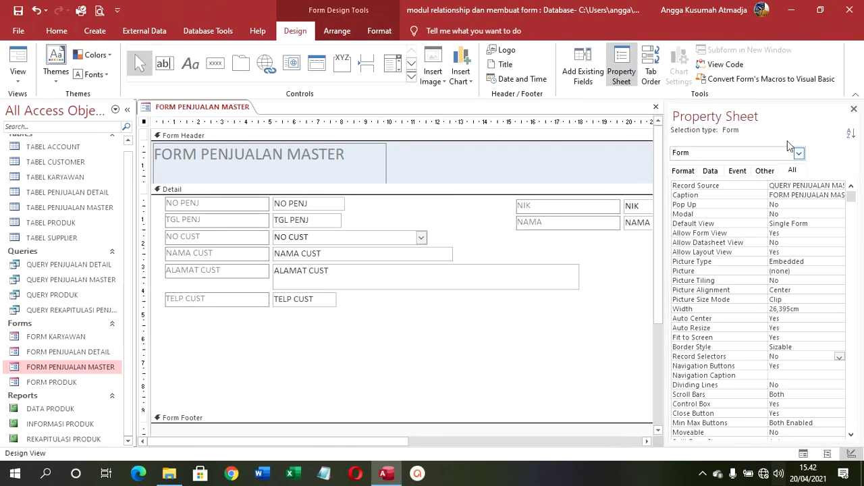
{"action": "left_click", "coordinate": [853, 109]}
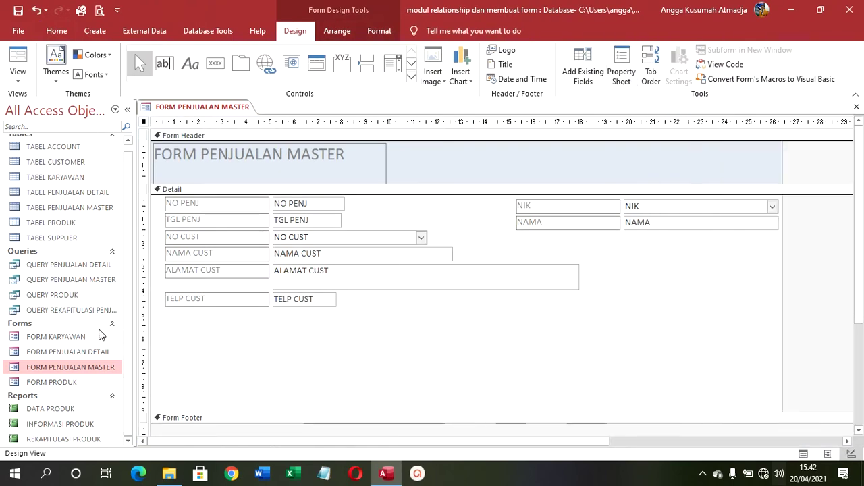
Open FORM PENJUALAN DETAIL to review its layout and close it again.
{"action": "left_click", "coordinate": [87, 358]}
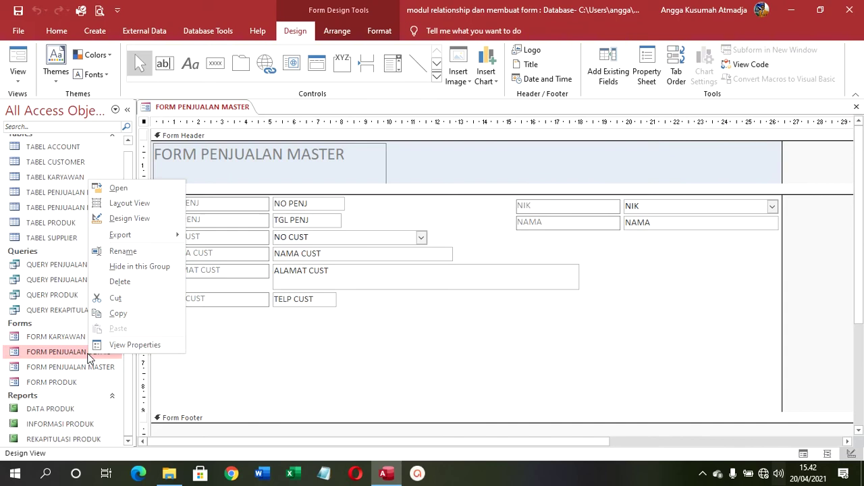
{"action": "left_click", "coordinate": [120, 188]}
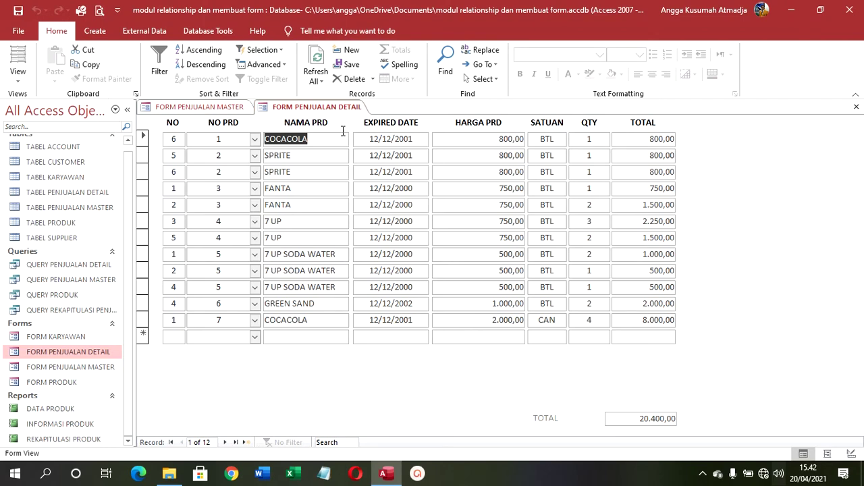
{"action": "right_click", "coordinate": [331, 107]}
{"action": "left_click", "coordinate": [349, 132]}
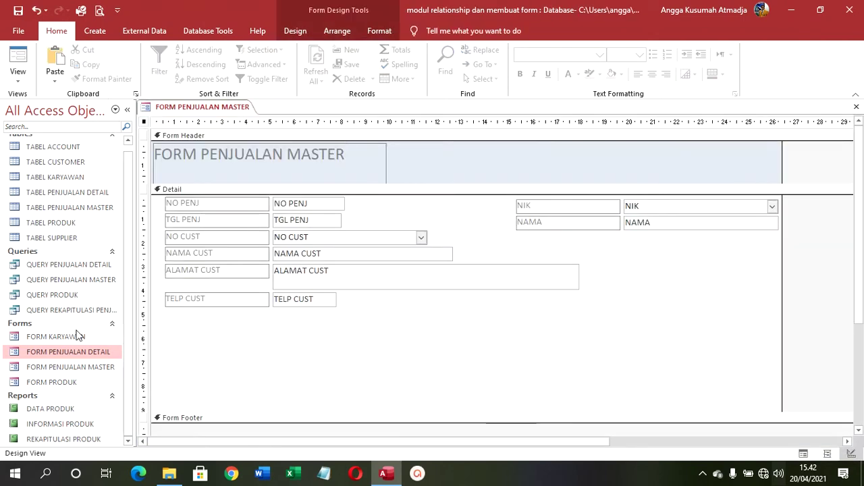
Insert FORM PENJUALAN DETAIL as a subform below TELP CUST in the master form and increase its height.
{"action": "left_click_drag", "start_coordinate": [59, 353], "coordinate": [195, 329]}
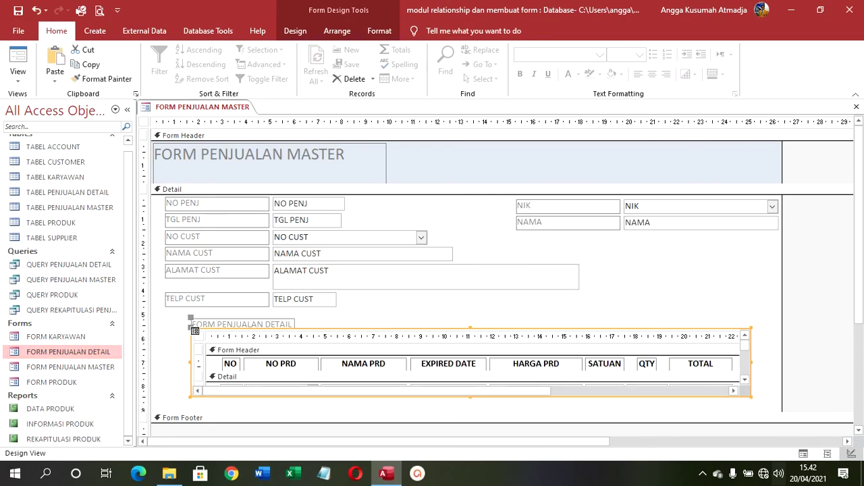
{"action": "left_click", "coordinate": [471, 396]}
{"action": "left_click_drag", "start_coordinate": [471, 396], "coordinate": [477, 414]}
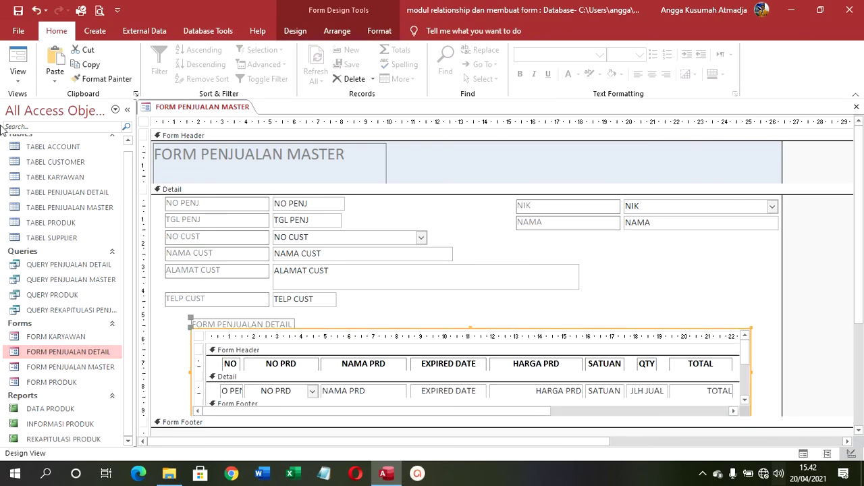
View the master form in Form View and step through the subform's records to compare them with the current NO PENJ.
{"action": "left_click", "coordinate": [16, 66]}
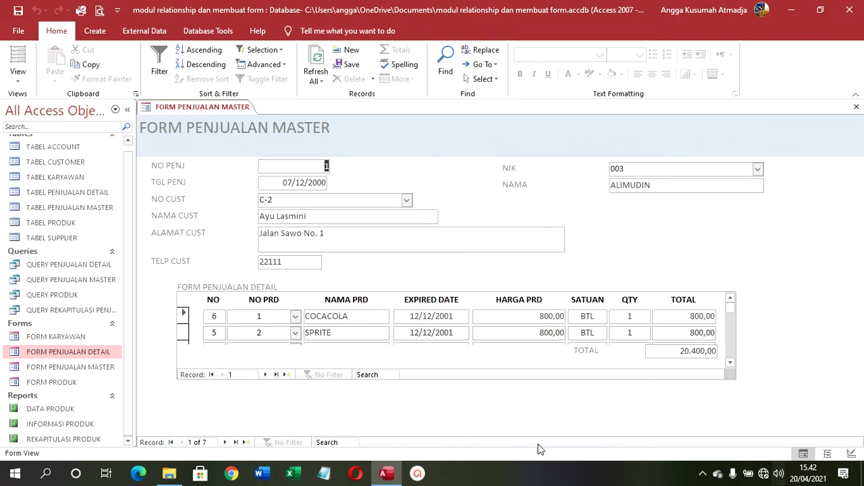
{"action": "left_click", "coordinate": [266, 375]}
{"action": "left_click", "coordinate": [266, 375]}
{"action": "left_click", "coordinate": [266, 375]}
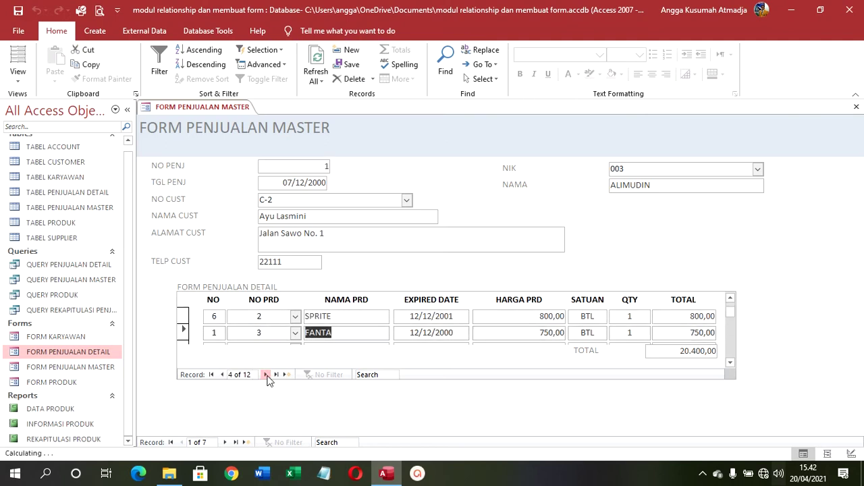
{"action": "left_click", "coordinate": [266, 375]}
{"action": "left_click", "coordinate": [266, 375]}
{"action": "left_click", "coordinate": [266, 374]}
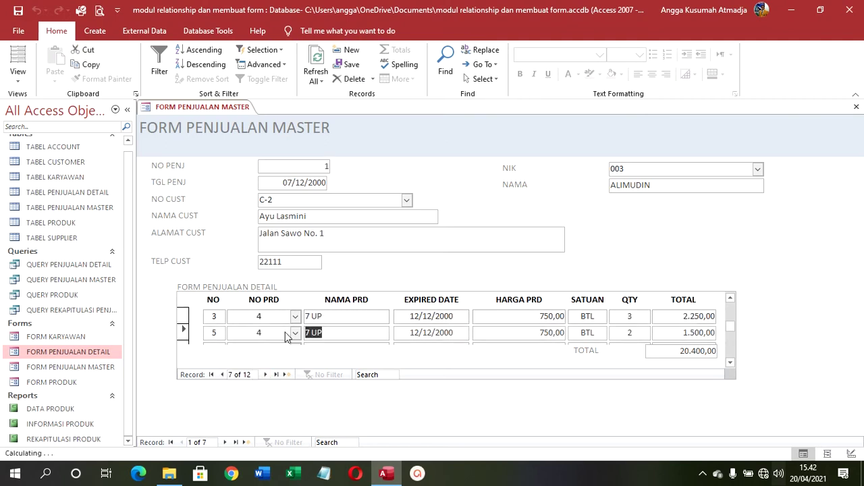
{"action": "left_click", "coordinate": [325, 166]}
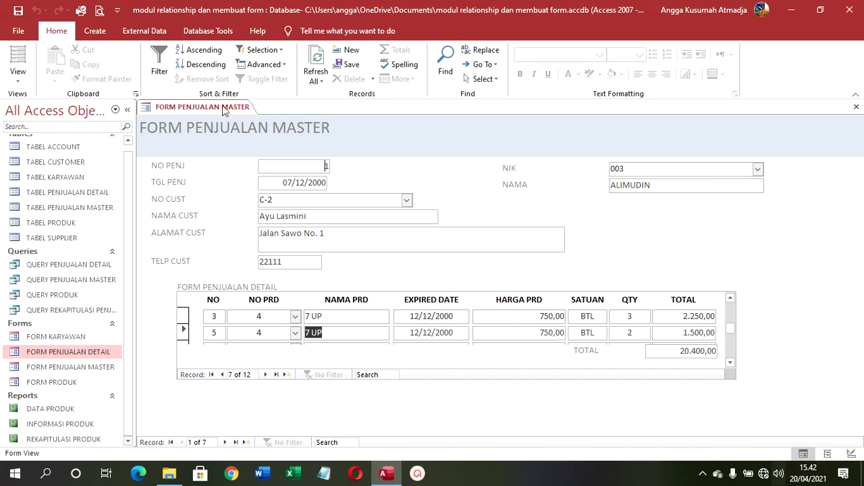
Return the master form to Design View and delete the FORM PENJUALAN DETAIL subform.
{"action": "left_click", "coordinate": [17, 76]}
{"action": "left_click", "coordinate": [20, 156]}
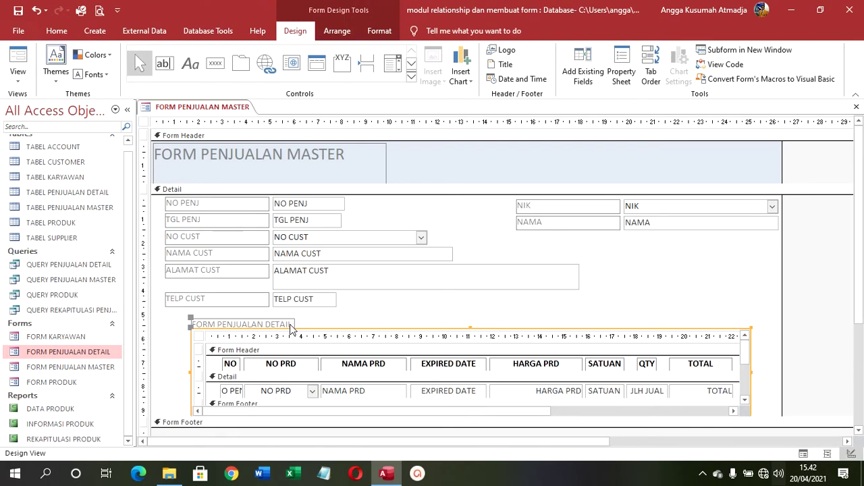
{"action": "left_click_drag", "start_coordinate": [184, 318], "coordinate": [782, 410]}
{"action": "key", "text": "Delete"}
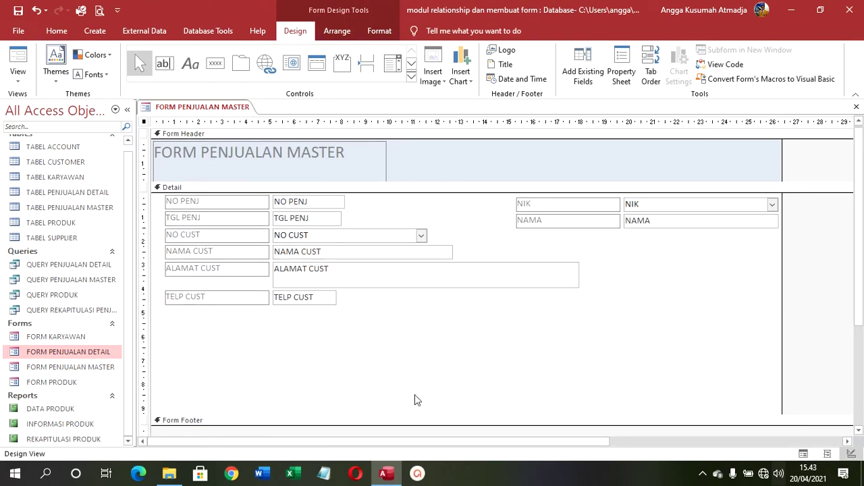
Open FORM PENJUALAN DETAIL in Design View and set its Navigation Buttons property to No.
{"action": "right_click", "coordinate": [71, 352]}
{"action": "left_click", "coordinate": [115, 225]}
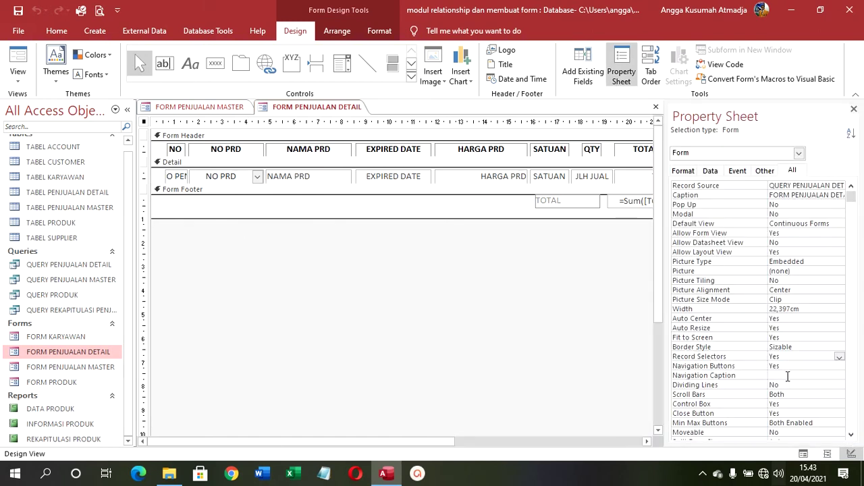
{"action": "left_click", "coordinate": [788, 366]}
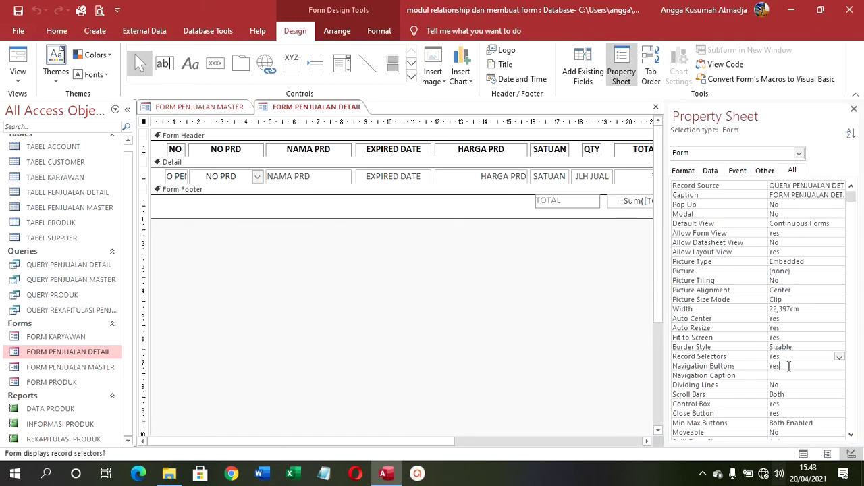
{"action": "double_click", "coordinate": [788, 365]}
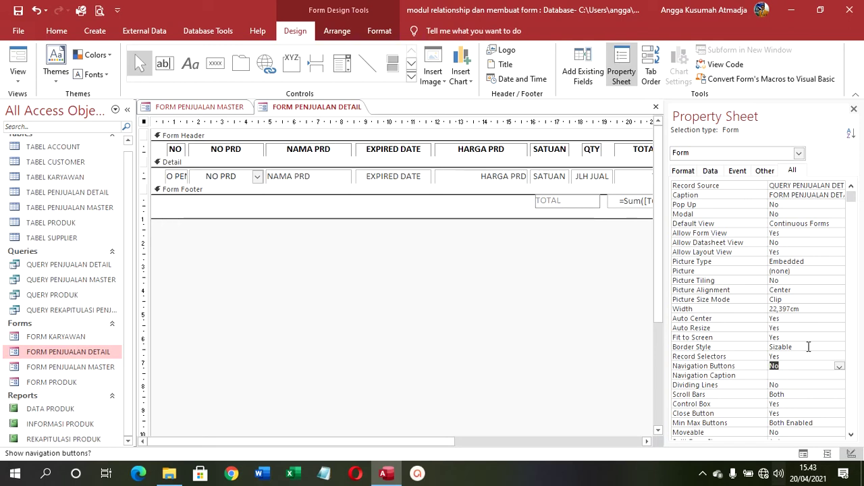
Set the detail form's Scroll Bars property to Vertical Only, close the form properties and check the result in Form View.
{"action": "left_click", "coordinate": [793, 397]}
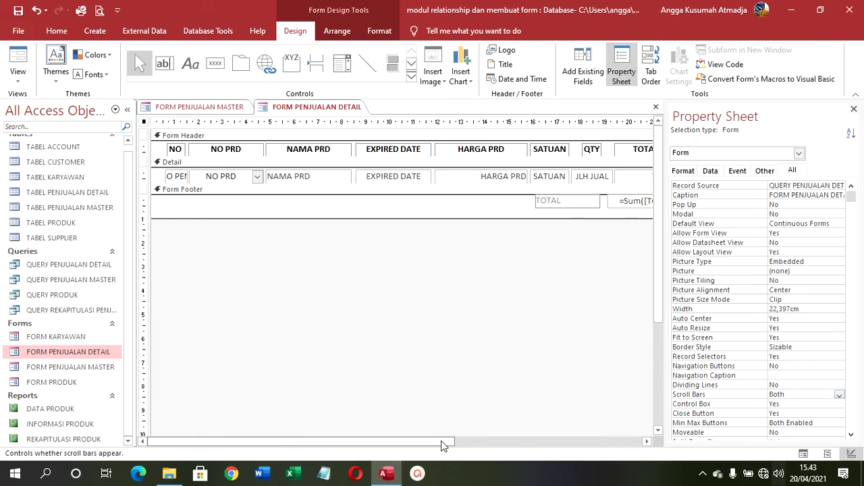
{"action": "left_click_drag", "start_coordinate": [341, 442], "coordinate": [264, 446]}
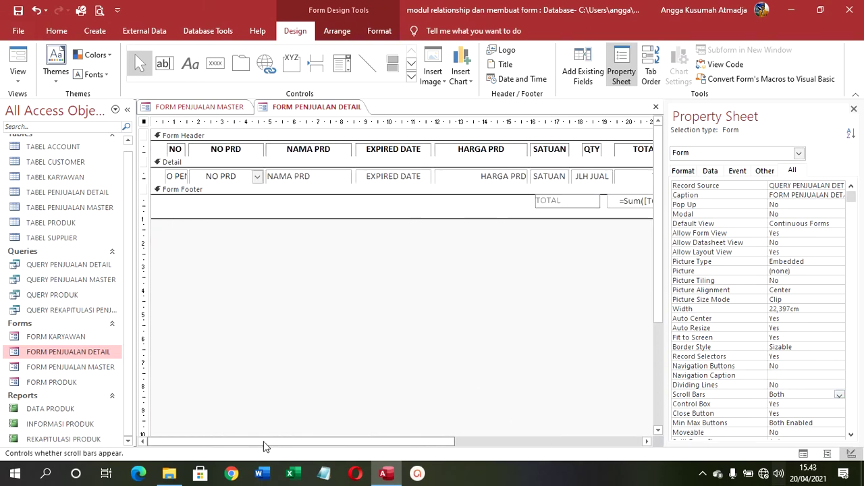
{"action": "left_click", "coordinate": [839, 395]}
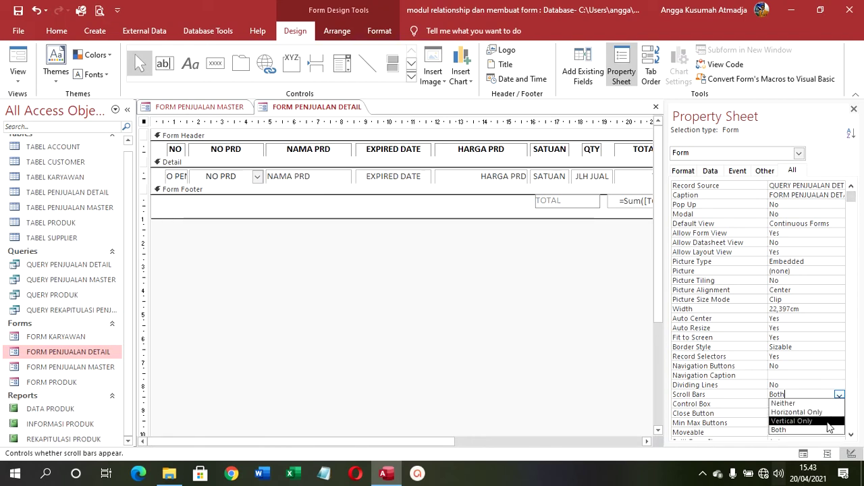
{"action": "left_click", "coordinate": [829, 425]}
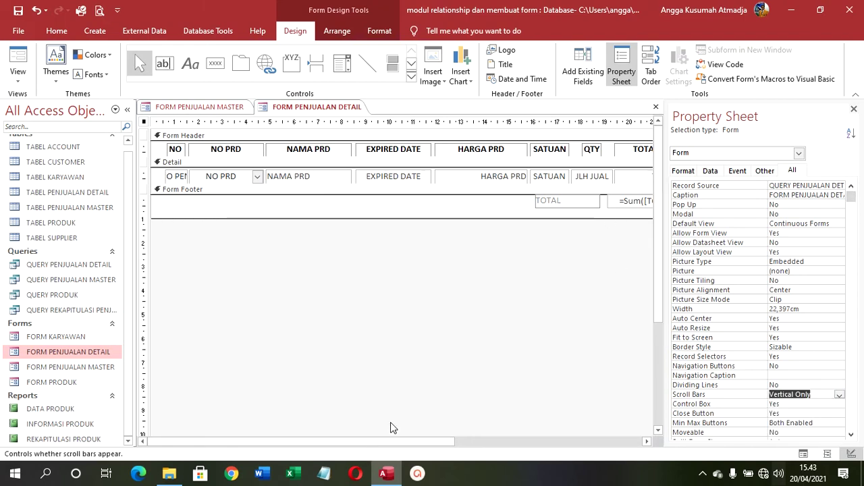
{"action": "left_click", "coordinate": [854, 110]}
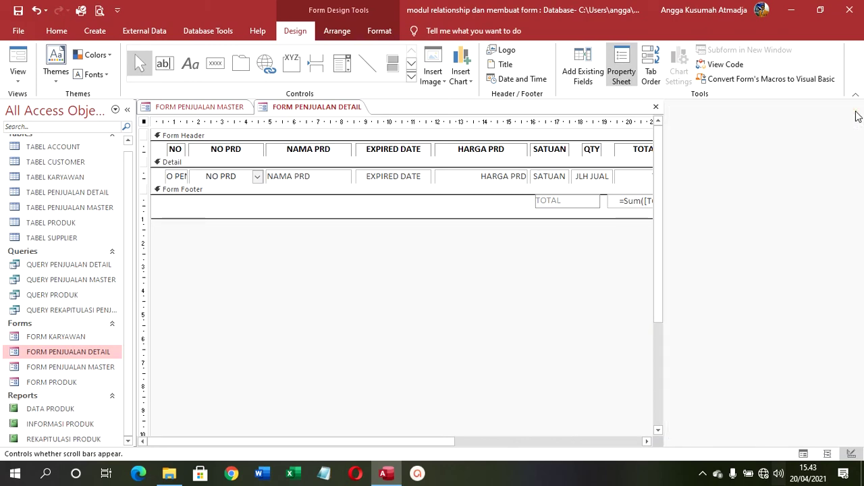
{"action": "left_click", "coordinate": [21, 64]}
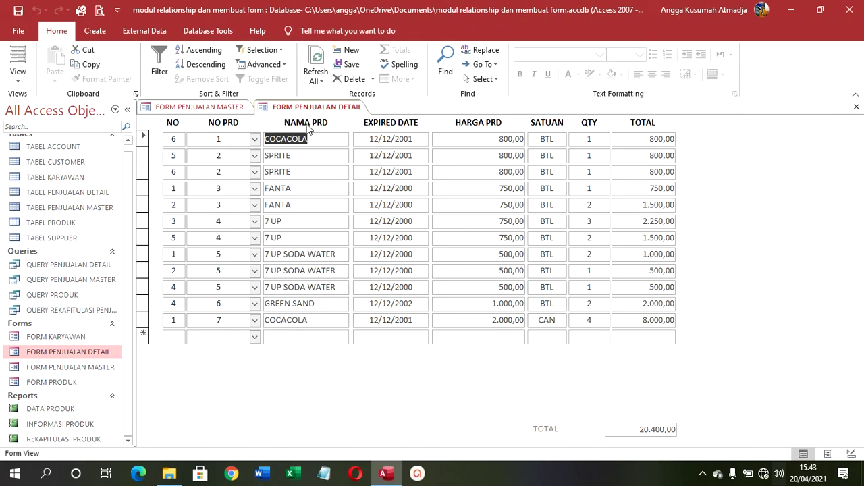
Save and close FORM PENJUALAN DETAIL.
{"action": "right_click", "coordinate": [307, 109]}
{"action": "left_click", "coordinate": [310, 114]}
{"action": "right_click", "coordinate": [310, 107]}
{"action": "left_click", "coordinate": [329, 130]}
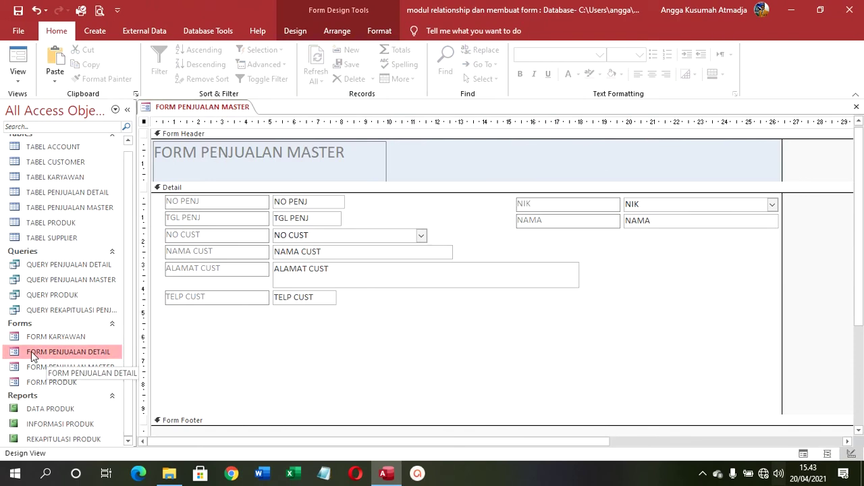
Insert FORM PENJUALAN DETAIL as a subform in the master form's Detail section and delete its attached label.
{"action": "left_click_drag", "start_coordinate": [31, 351], "coordinate": [181, 309]}
{"action": "left_click", "coordinate": [195, 310]}
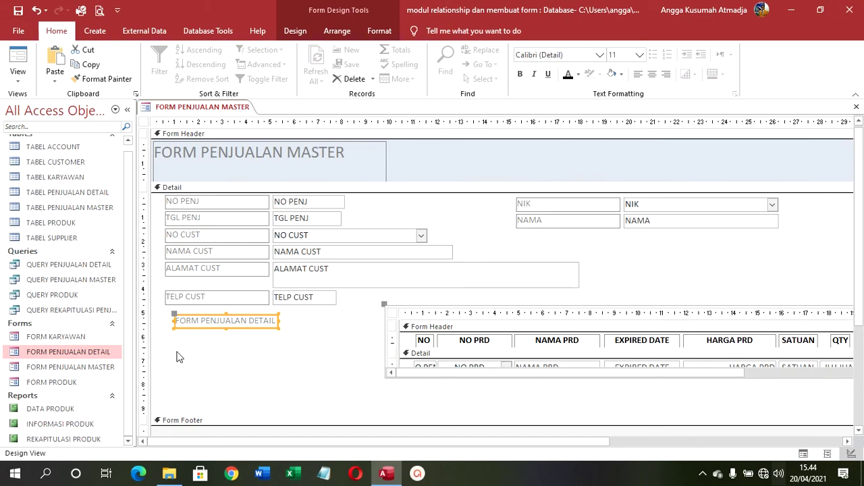
{"action": "key", "text": "Delete"}
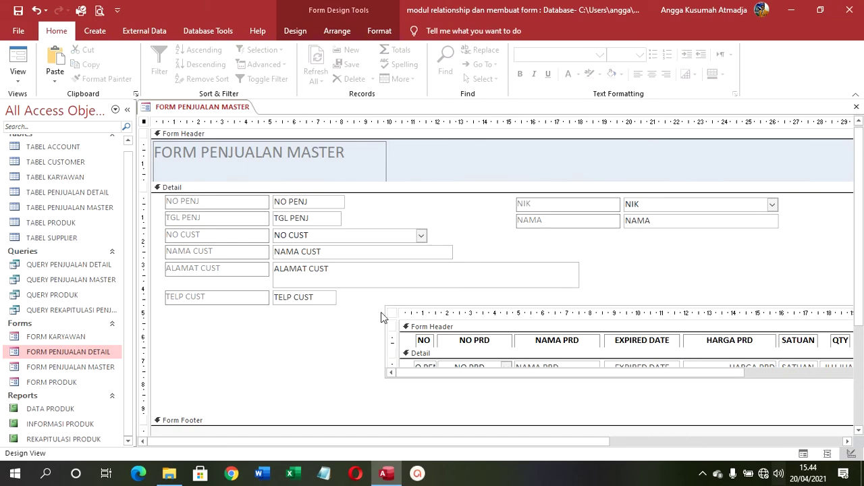
Place the subform directly below TELP CUST, heighten it to about 4.3 cm, and check the master form in Form View.
{"action": "left_click_drag", "start_coordinate": [381, 312], "coordinate": [168, 313]}
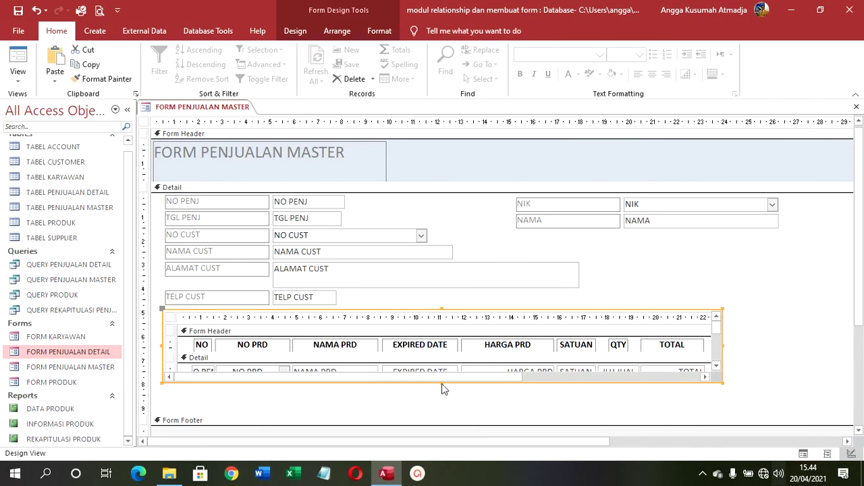
{"action": "left_click_drag", "start_coordinate": [441, 384], "coordinate": [448, 411]}
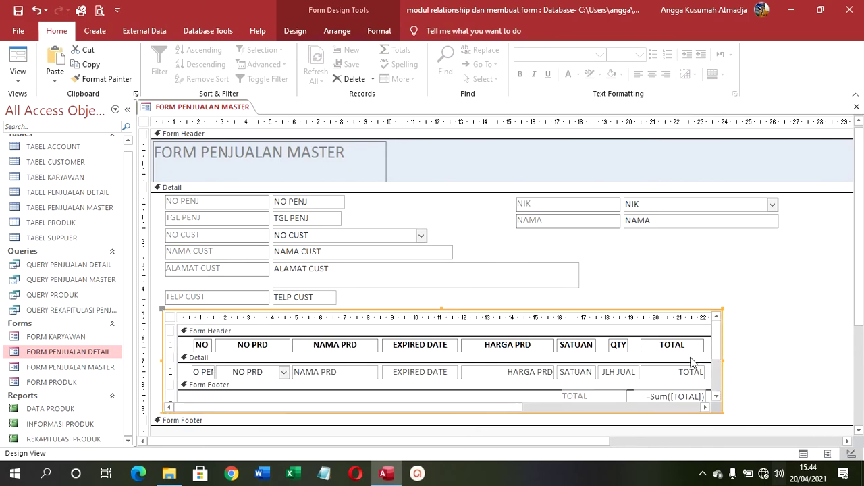
{"action": "left_click", "coordinate": [15, 60]}
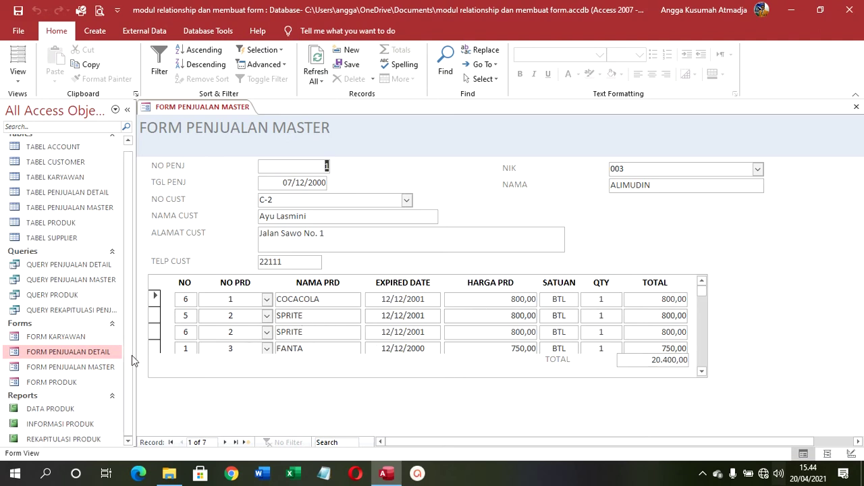
Return the master form to Design View and give the subform the Chiseled special effect.
{"action": "left_click", "coordinate": [18, 76]}
{"action": "left_click", "coordinate": [49, 149]}
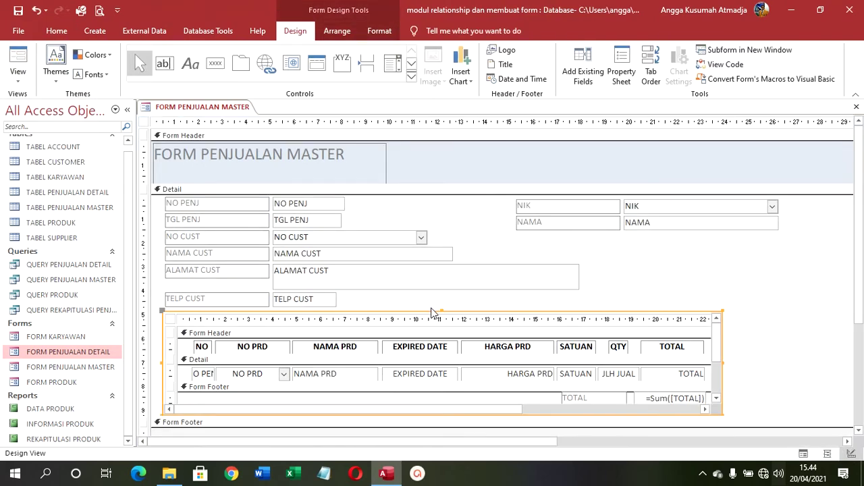
{"action": "right_click", "coordinate": [430, 312]}
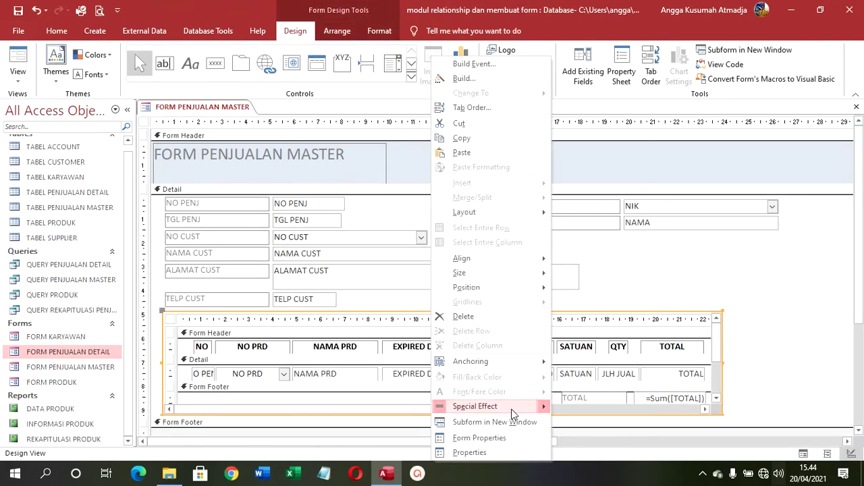
{"action": "mouse_move", "coordinate": [512, 409]}
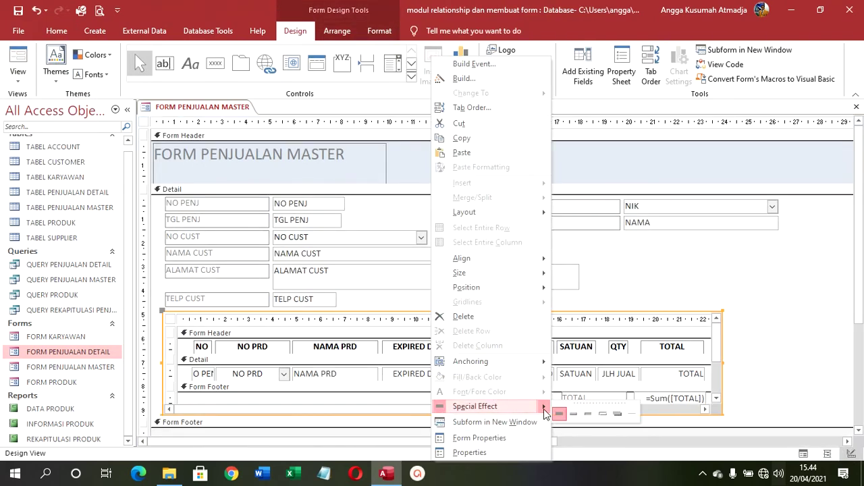
{"action": "left_click", "coordinate": [632, 413]}
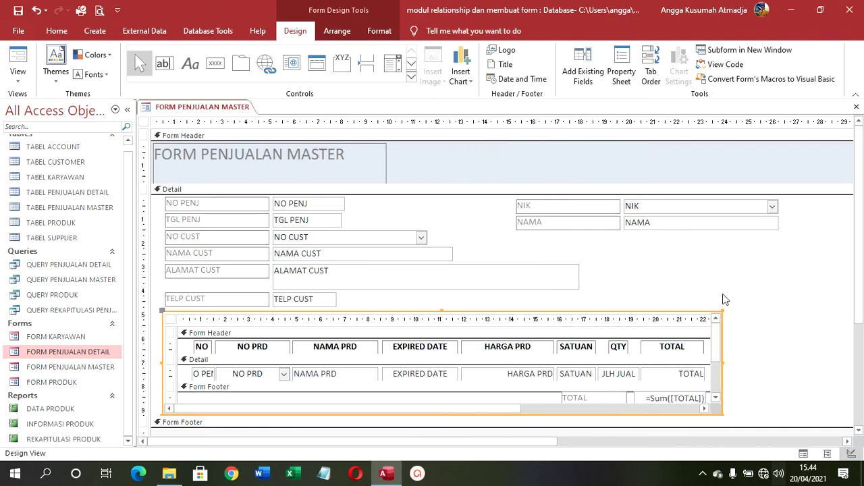
Link the subform to the master form with NO PENJ as both master and child field, and close its properties.
{"action": "scroll", "coordinate": [721, 300], "scroll_direction": "down", "scroll_amount": 1}
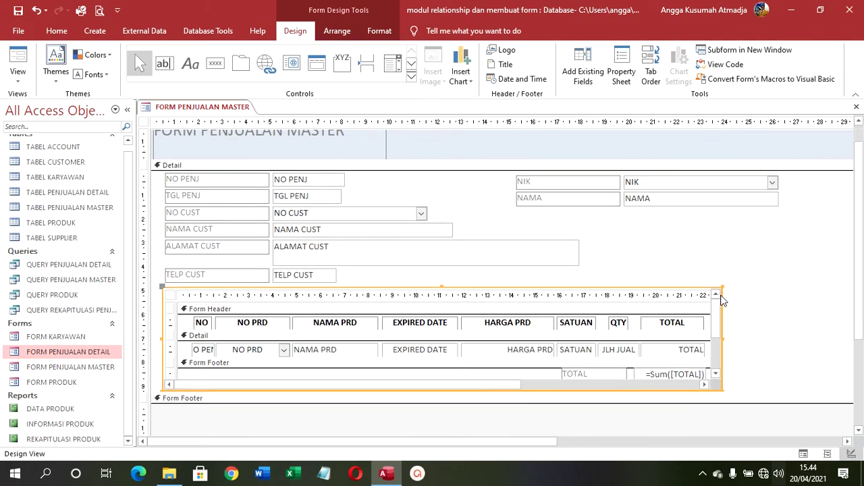
{"action": "scroll", "coordinate": [720, 299], "scroll_direction": "down", "scroll_amount": 1}
{"action": "scroll", "coordinate": [290, 243], "scroll_direction": "up", "scroll_amount": 1}
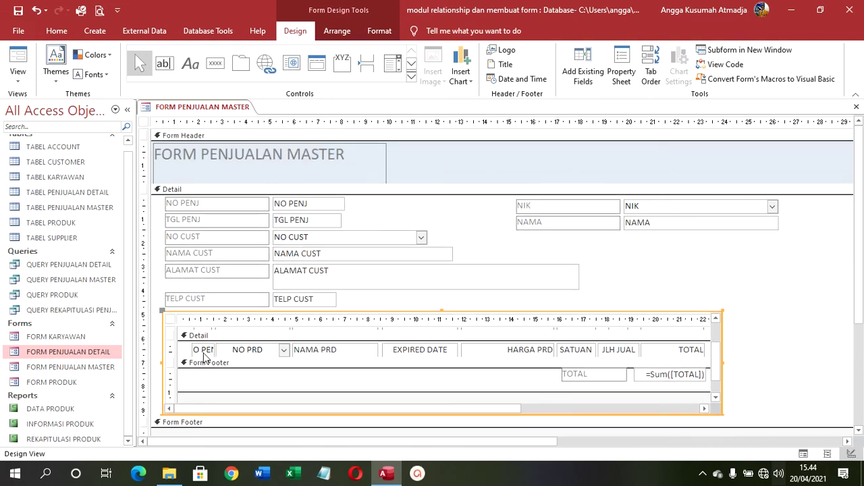
{"action": "right_click", "coordinate": [162, 322]}
{"action": "left_click", "coordinate": [202, 453]}
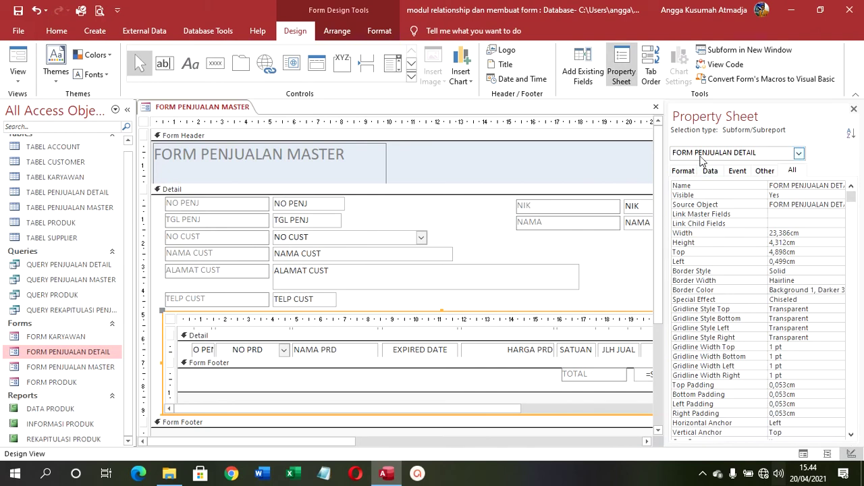
{"action": "left_click", "coordinate": [710, 171]}
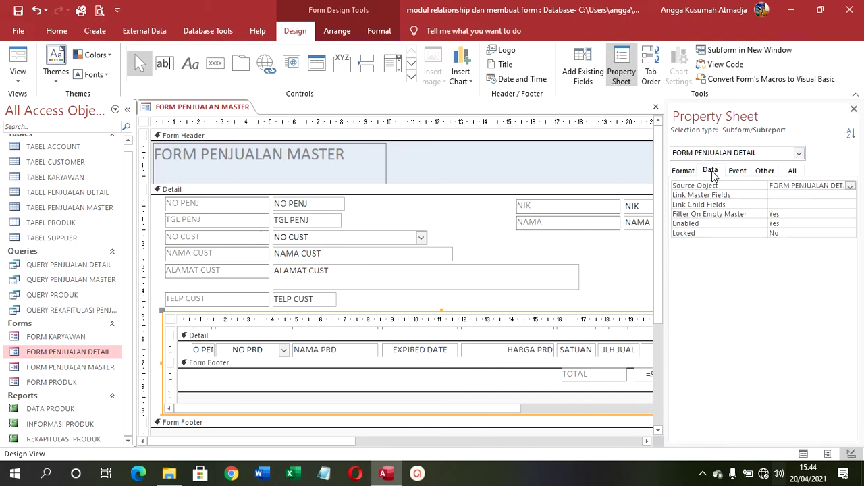
{"action": "left_click", "coordinate": [775, 195]}
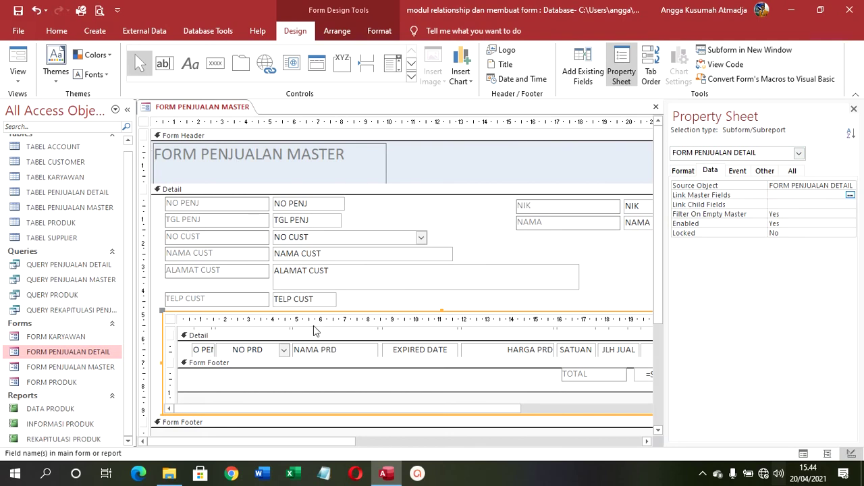
{"action": "left_click", "coordinate": [850, 196]}
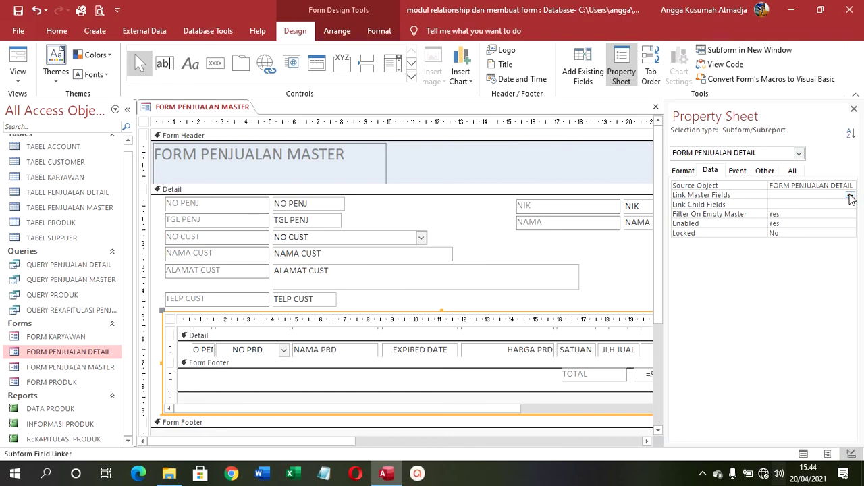
{"action": "left_click", "coordinate": [310, 157]}
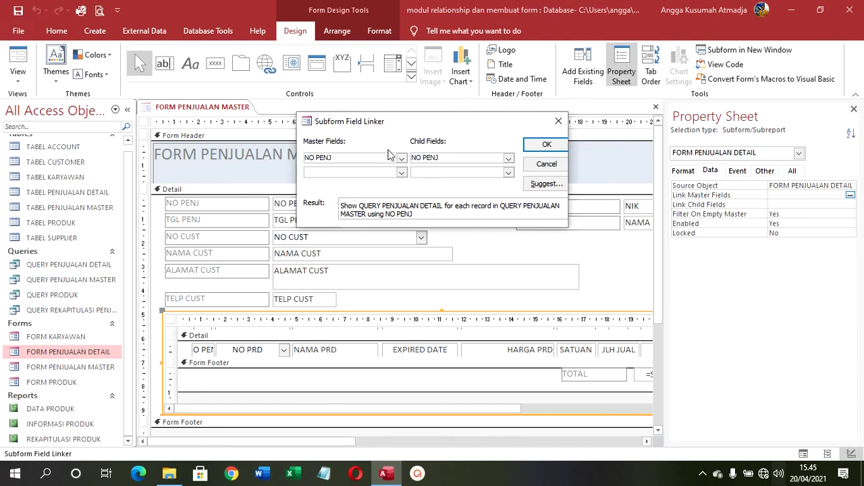
{"action": "left_click", "coordinate": [548, 146]}
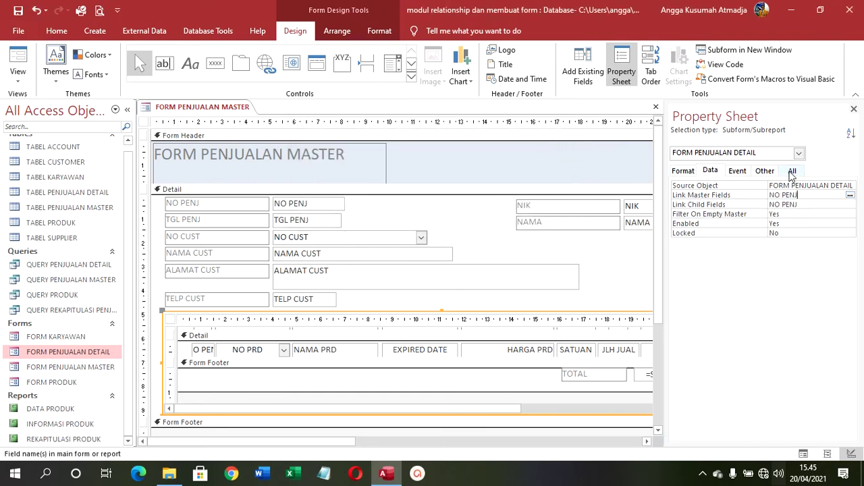
{"action": "left_click", "coordinate": [853, 109]}
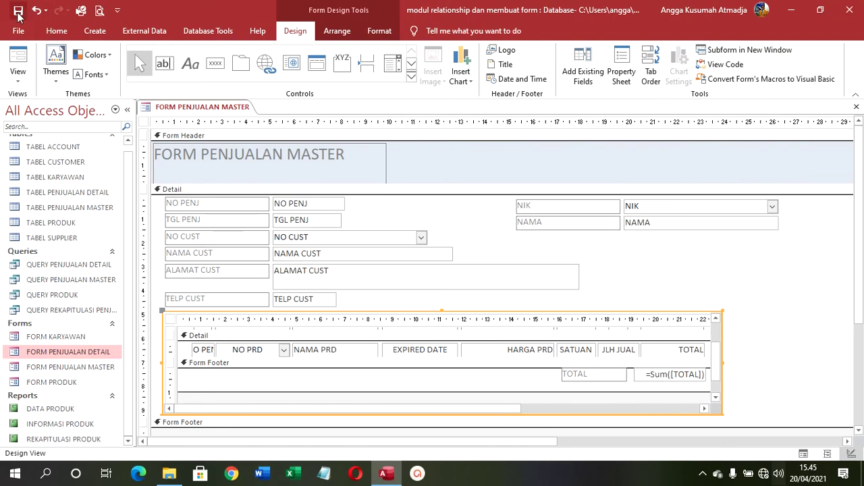
Add a command button with the Add New Record action to the master form's header, beside the title.
{"action": "left_click", "coordinate": [215, 63]}
{"action": "left_click", "coordinate": [423, 149]}
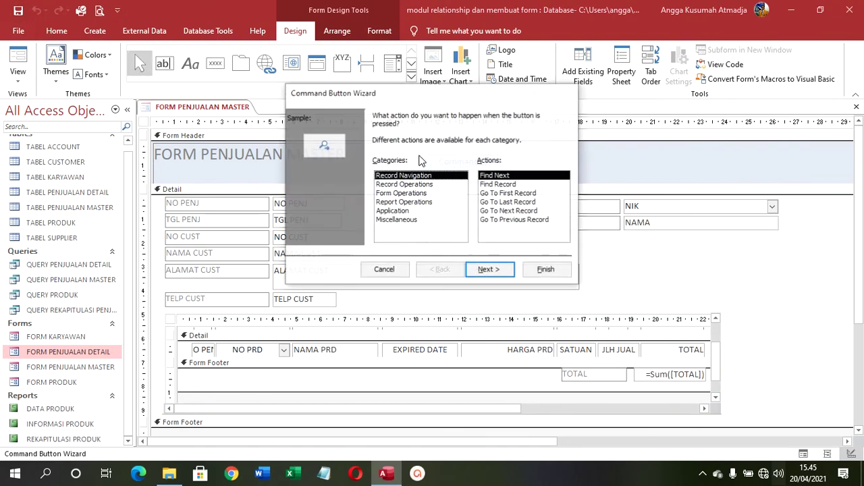
{"action": "left_click", "coordinate": [419, 183]}
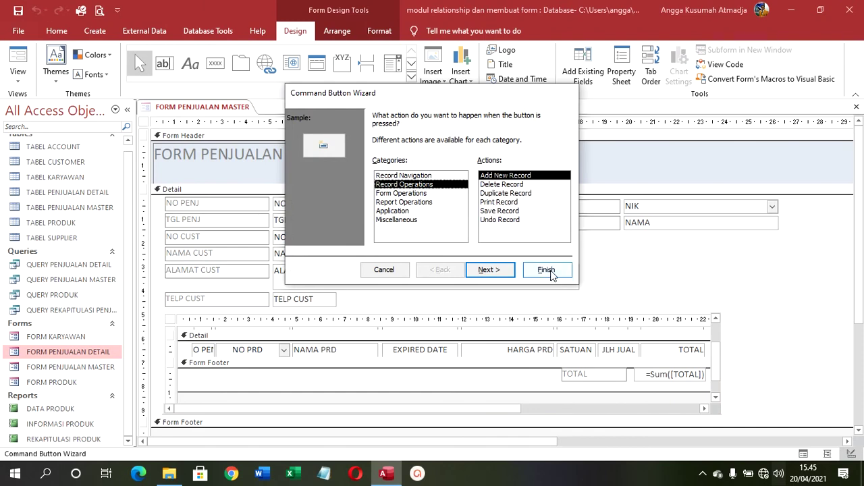
{"action": "left_click", "coordinate": [548, 271]}
Add a Delete Record command button in the form header, beside the add-record button.
{"action": "left_click", "coordinate": [215, 63]}
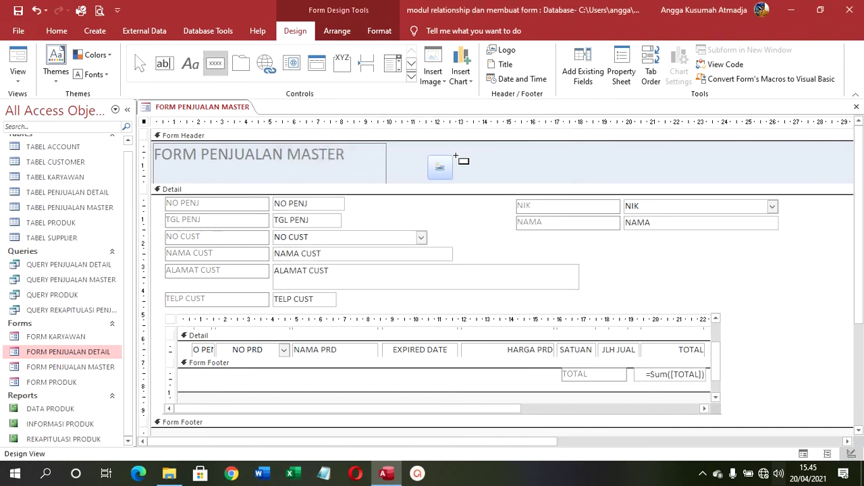
{"action": "left_click", "coordinate": [457, 156]}
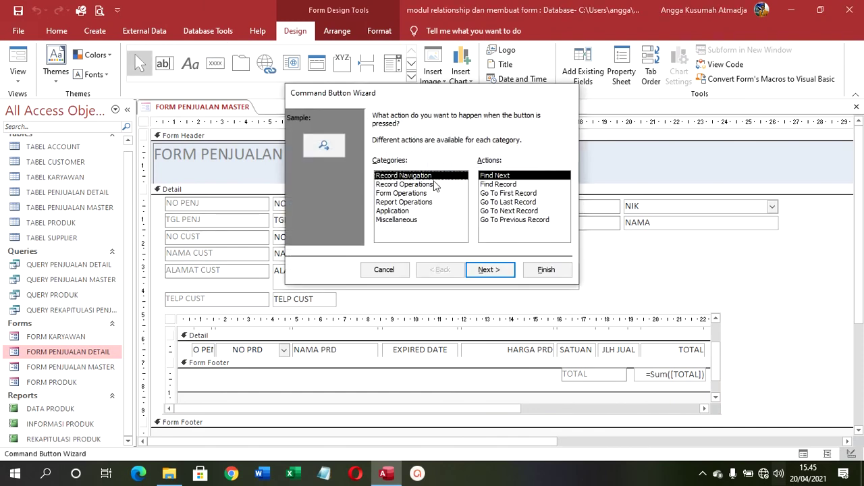
{"action": "left_click", "coordinate": [436, 183]}
{"action": "left_click", "coordinate": [494, 184]}
{"action": "left_click", "coordinate": [550, 270]}
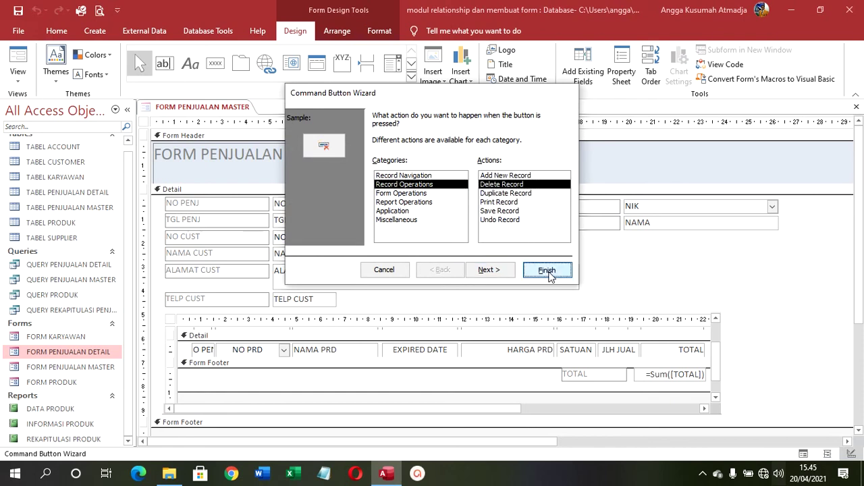
Add a Save Record command button in the form header, beside the delete-record button.
{"action": "left_click", "coordinate": [214, 63]}
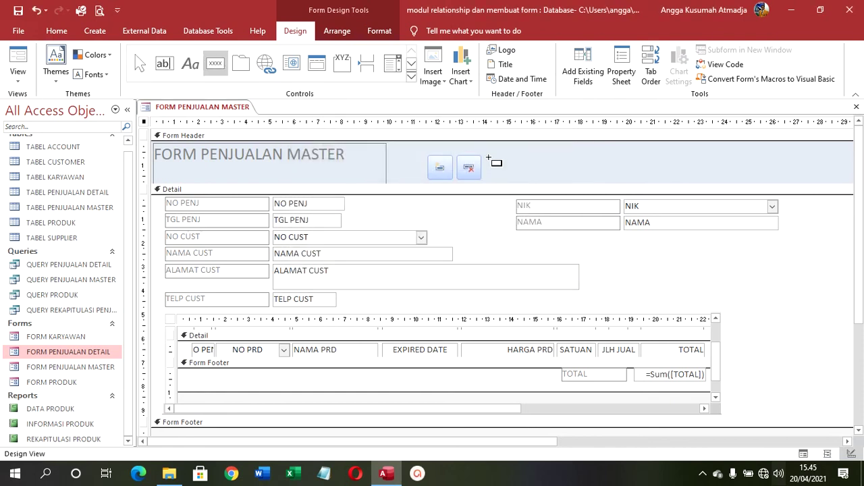
{"action": "left_click", "coordinate": [492, 160]}
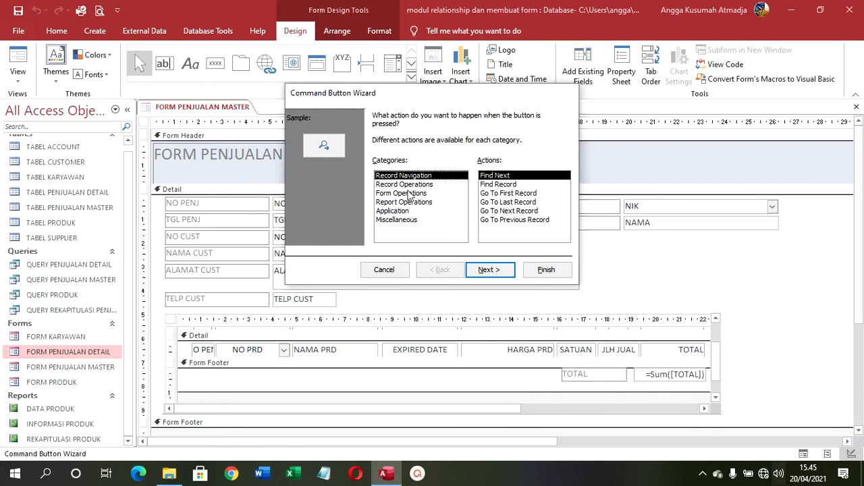
{"action": "left_click", "coordinate": [412, 184]}
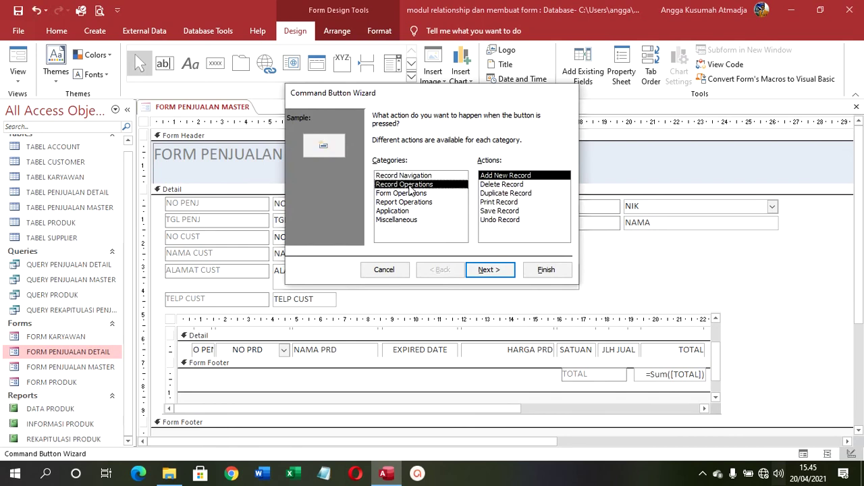
{"action": "left_click", "coordinate": [500, 210]}
{"action": "left_click", "coordinate": [545, 270]}
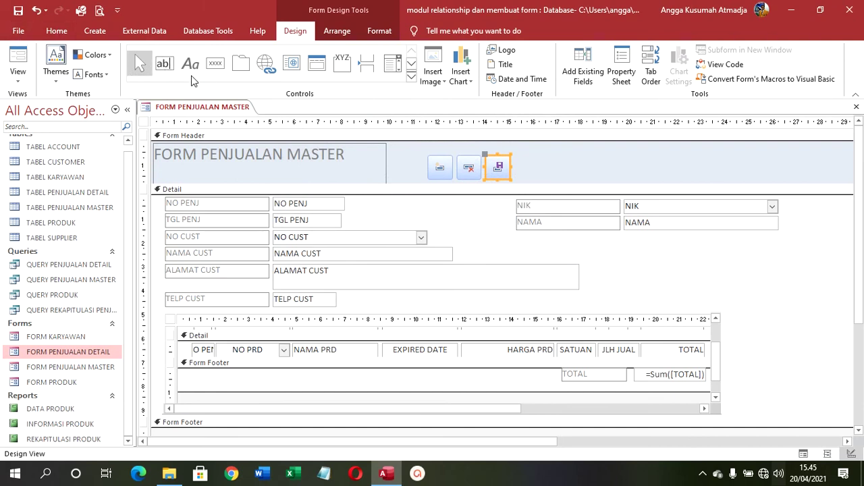
Add an Open Form command button in the header beside the save-record button, opening FORM PRODUK with all its records.
{"action": "left_click", "coordinate": [216, 62]}
{"action": "left_click_drag", "start_coordinate": [524, 155], "coordinate": [600, 173]}
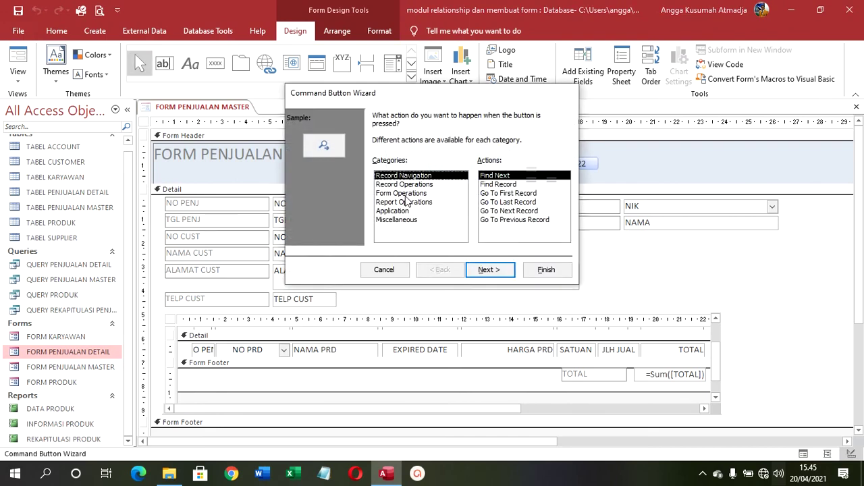
{"action": "left_click", "coordinate": [405, 194]}
{"action": "left_click", "coordinate": [495, 195]}
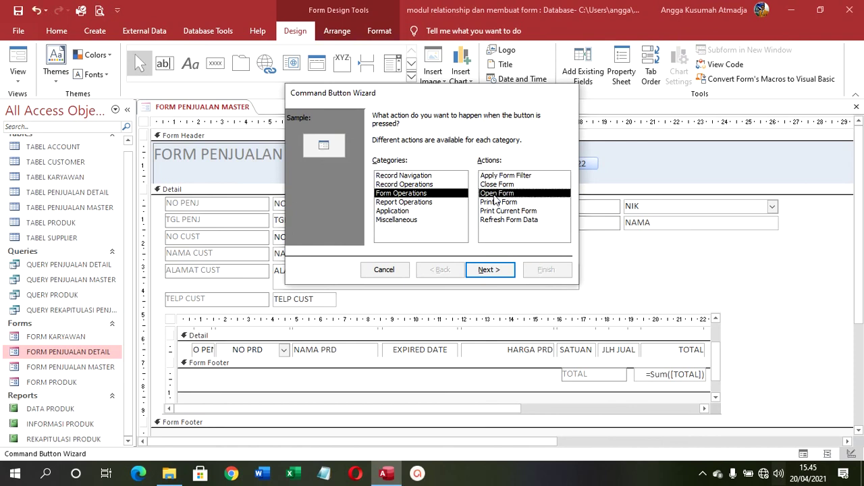
{"action": "left_click", "coordinate": [502, 269]}
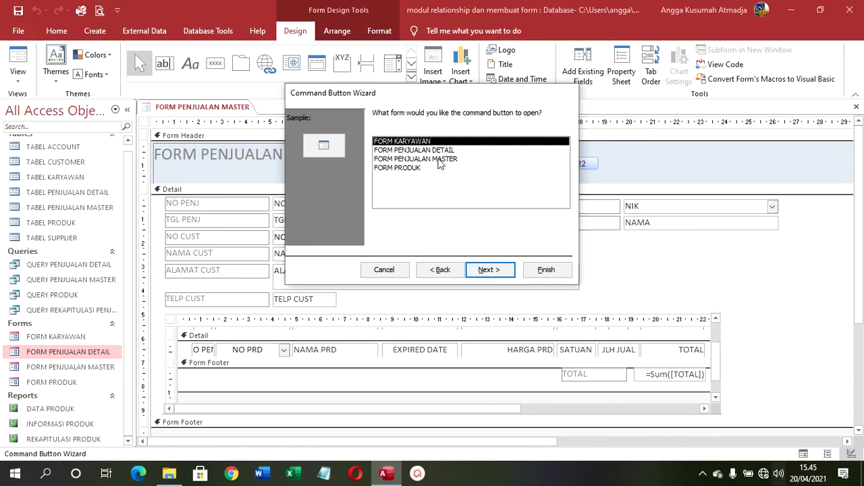
{"action": "left_click", "coordinate": [412, 169]}
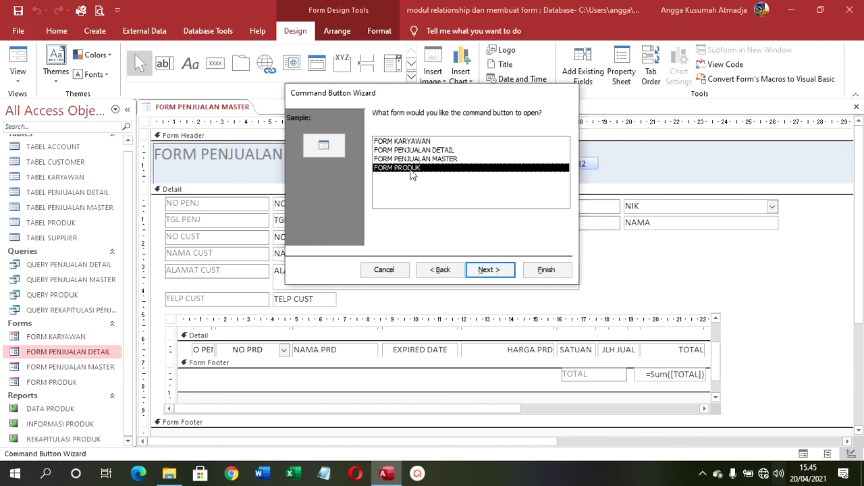
{"action": "left_click", "coordinate": [508, 273]}
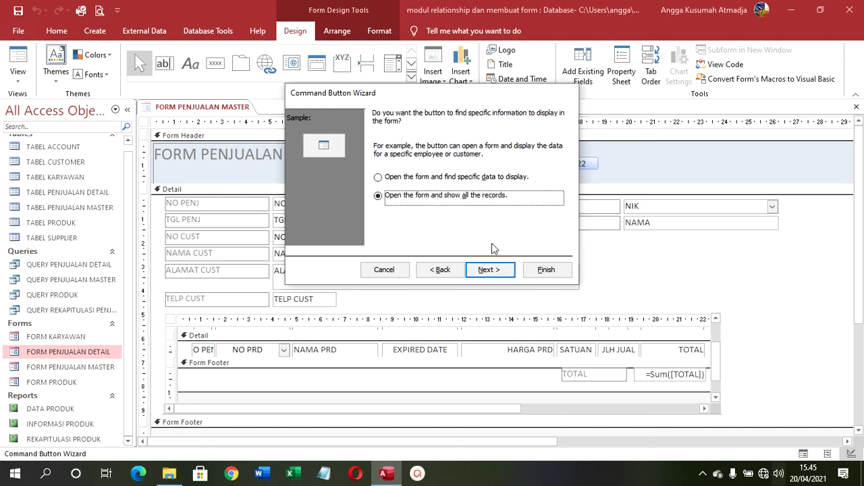
{"action": "left_click", "coordinate": [532, 273]}
{"action": "left_click", "coordinate": [544, 270]}
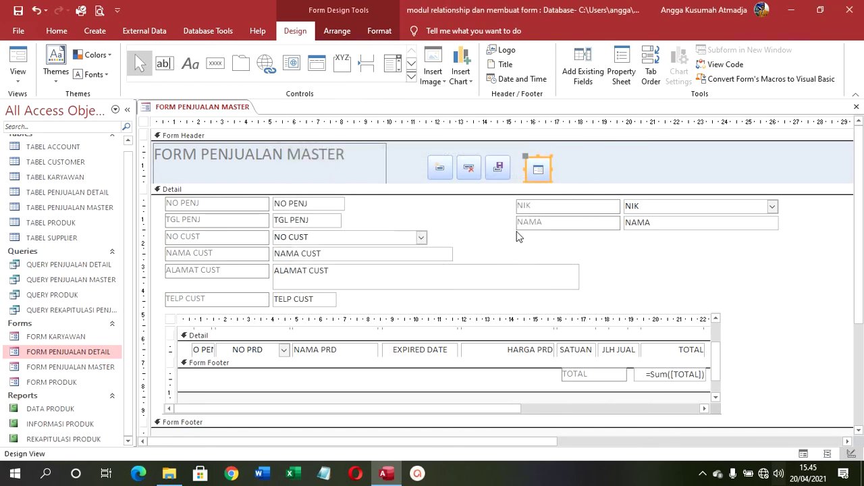
{"action": "left_click", "coordinate": [505, 160]}
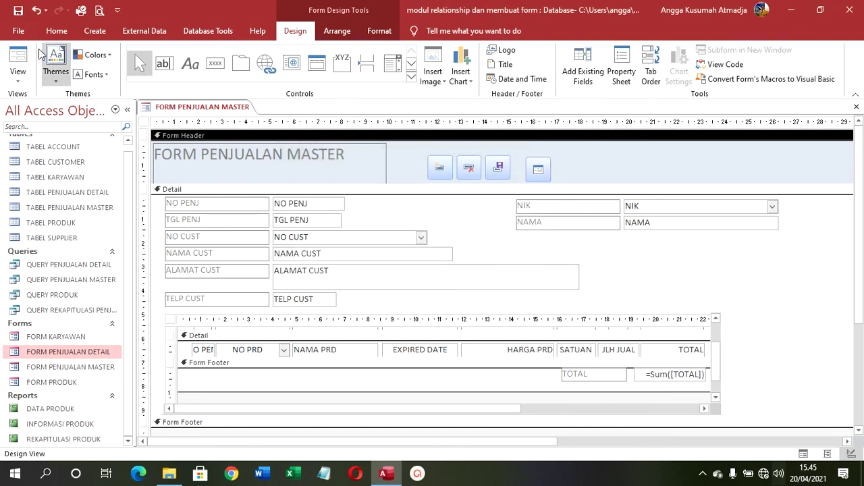
Display the sales master form in Form View and browse its sales records through to NO PENJ 7.
{"action": "left_click", "coordinate": [18, 61]}
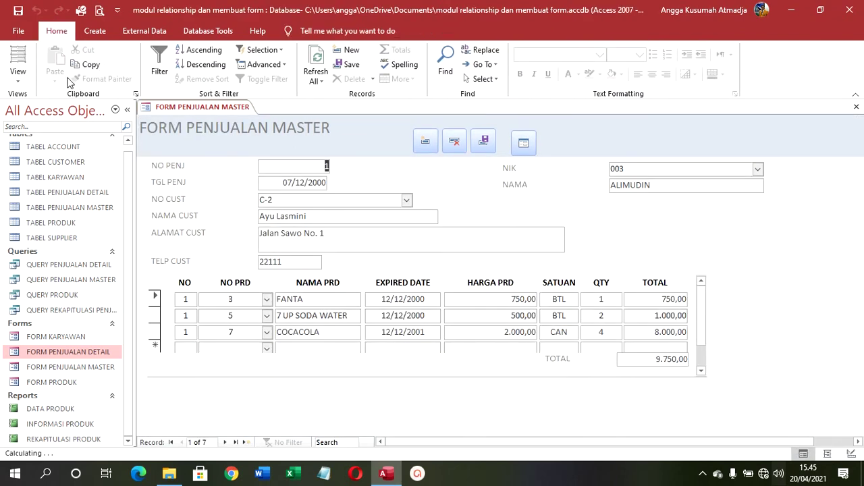
{"action": "left_click", "coordinate": [224, 442]}
{"action": "left_click", "coordinate": [225, 442]}
{"action": "left_click", "coordinate": [225, 442]}
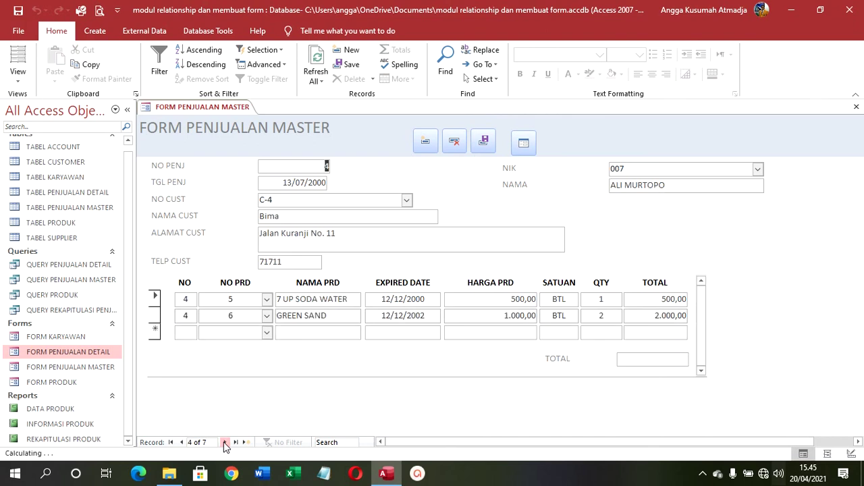
{"action": "left_click", "coordinate": [225, 443]}
{"action": "left_click", "coordinate": [225, 442]}
{"action": "left_click", "coordinate": [225, 442]}
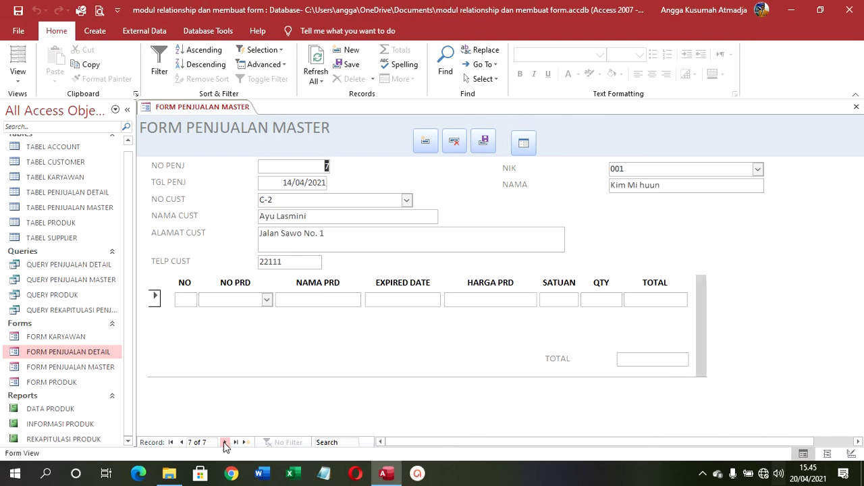
{"action": "left_click", "coordinate": [225, 442]}
{"action": "left_click", "coordinate": [181, 443]}
Examine the records in TABEL PENJUALAN MASTER and TABEL PENJUALAN DETAIL, closing both tables to return to the form.
{"action": "double_click", "coordinate": [87, 207]}
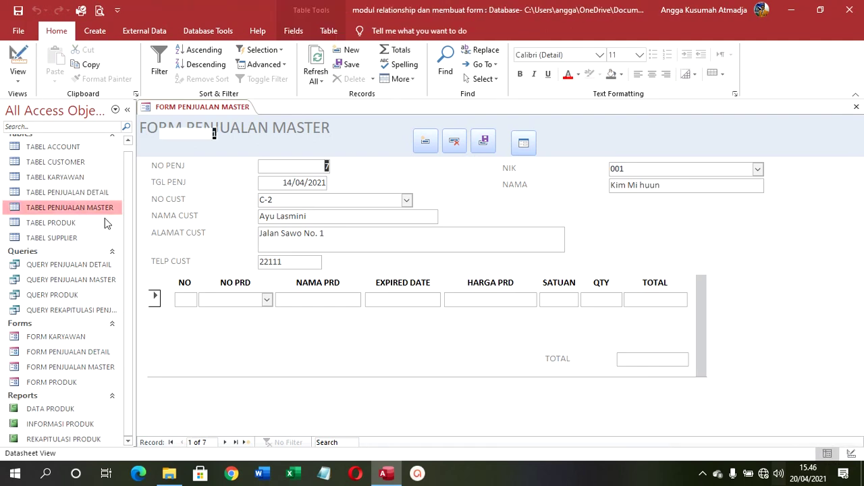
{"action": "double_click", "coordinate": [101, 192]}
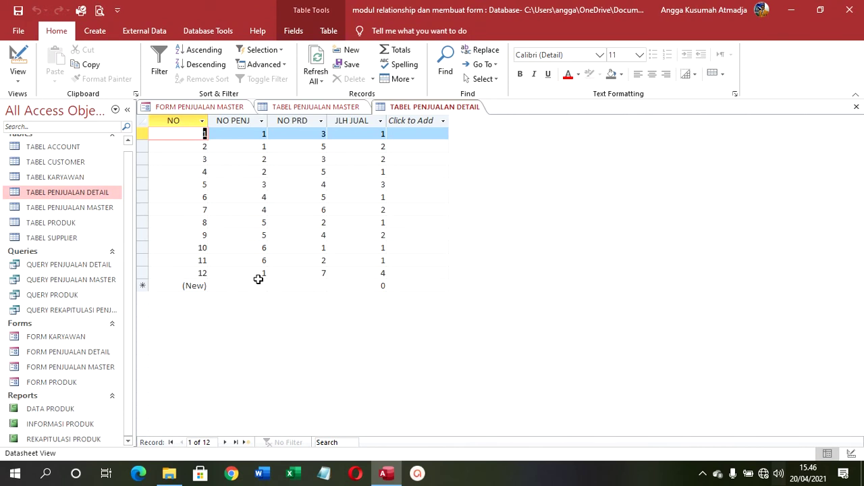
{"action": "right_click", "coordinate": [435, 108]}
{"action": "left_click", "coordinate": [456, 127]}
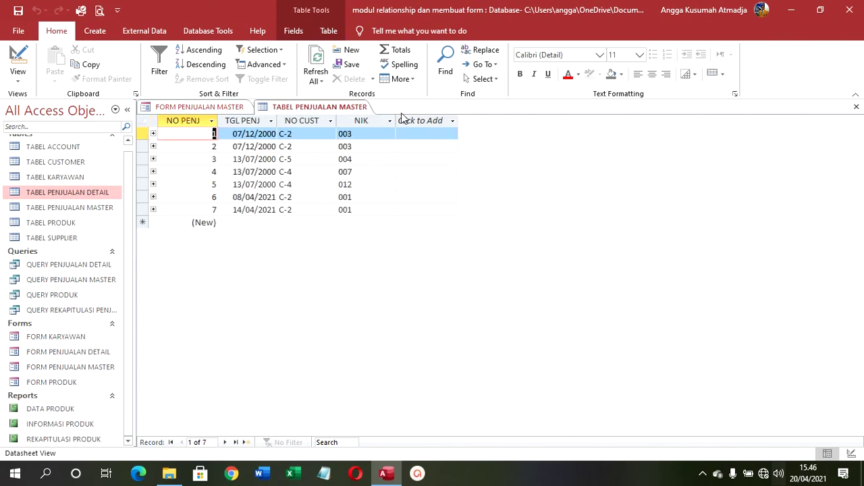
{"action": "right_click", "coordinate": [283, 109]}
{"action": "left_click", "coordinate": [305, 133]}
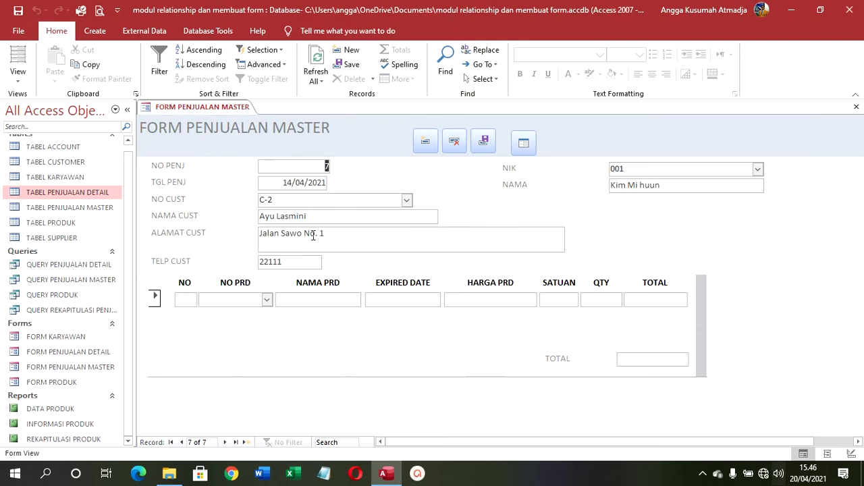
Add four detail lines to sale 7 in the subform, choosing products 3, 4, 6 and 8.
{"action": "left_click", "coordinate": [267, 299]}
{"action": "left_click", "coordinate": [233, 338]}
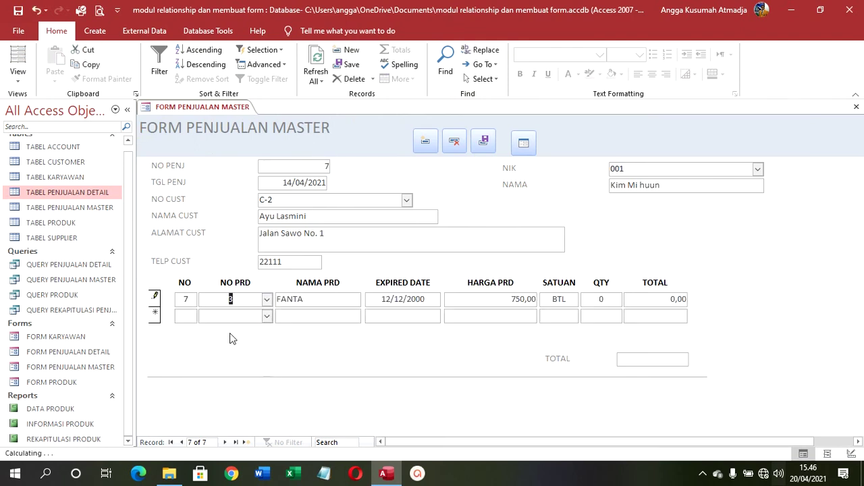
{"action": "left_click", "coordinate": [267, 315]}
{"action": "left_click", "coordinate": [245, 360]}
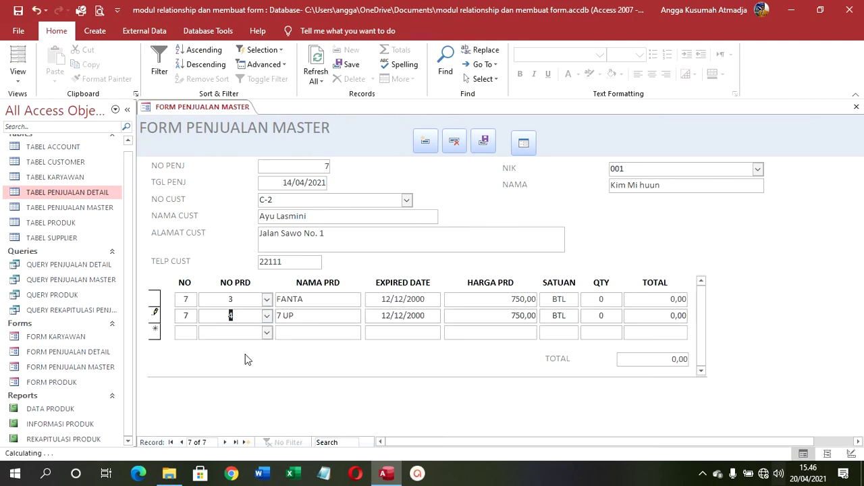
{"action": "left_click", "coordinate": [267, 332]}
{"action": "left_click", "coordinate": [236, 407]}
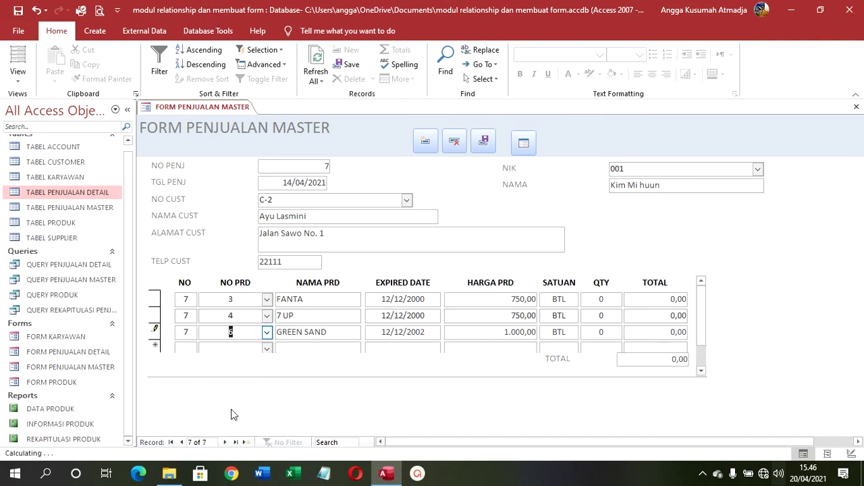
{"action": "left_click", "coordinate": [267, 348]}
{"action": "left_click", "coordinate": [247, 326]}
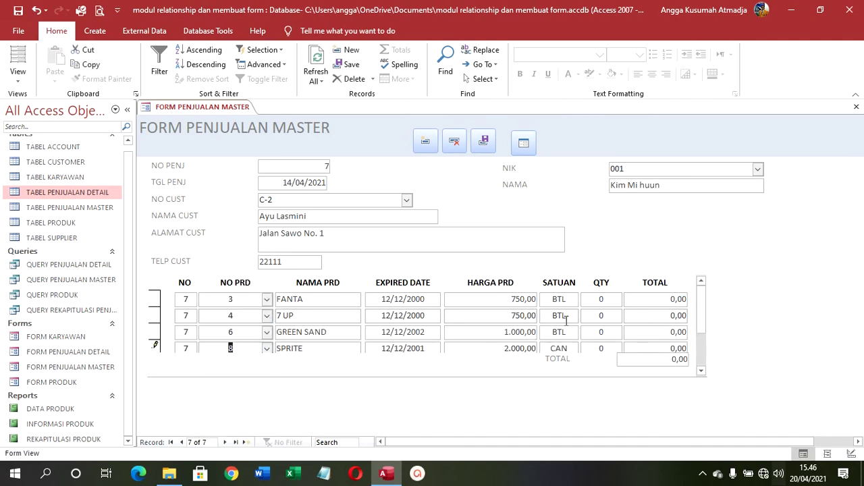
Enter quantities 2, 3, 4 and 5 for products 3, 4, 6 and 8, and save the record with the form's save button.
{"action": "left_click_drag", "start_coordinate": [594, 301], "coordinate": [595, 348]}
{"action": "type", "text": "2"}
{"action": "type", "text": "3"}
{"action": "type", "text": "4"}
{"action": "type", "text": "5"}
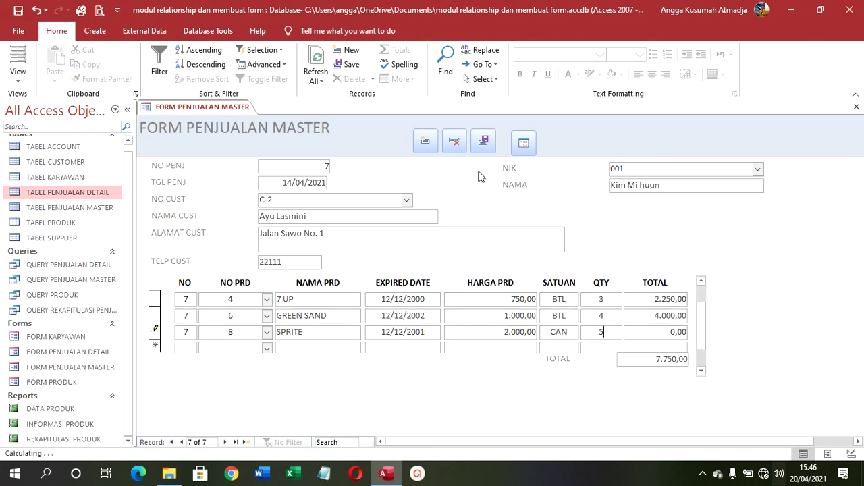
{"action": "left_click", "coordinate": [477, 145]}
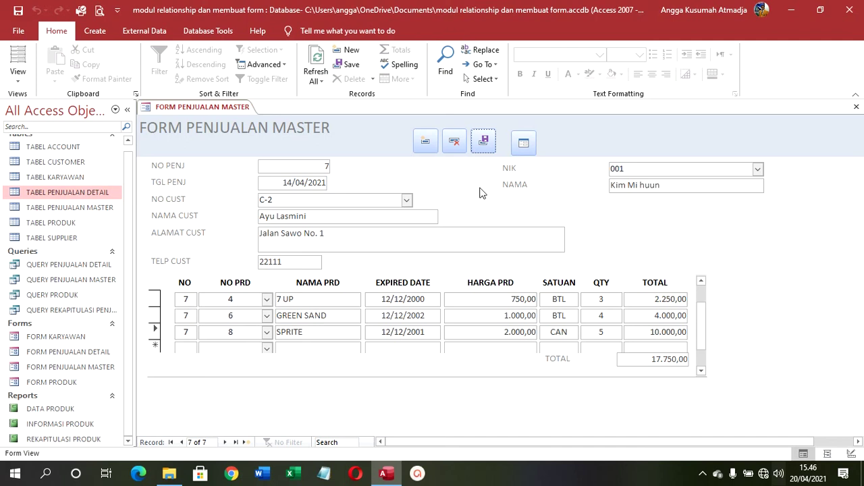
{"action": "left_click", "coordinate": [703, 474]}
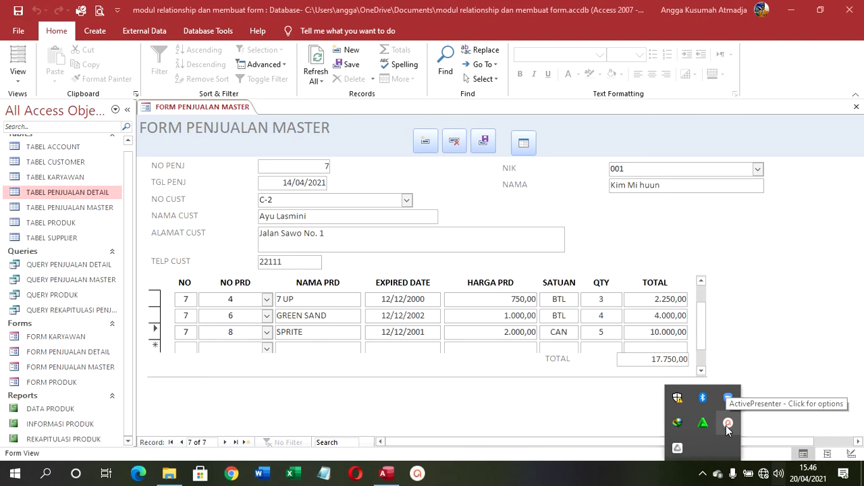
{"action": "left_click", "coordinate": [407, 397]}
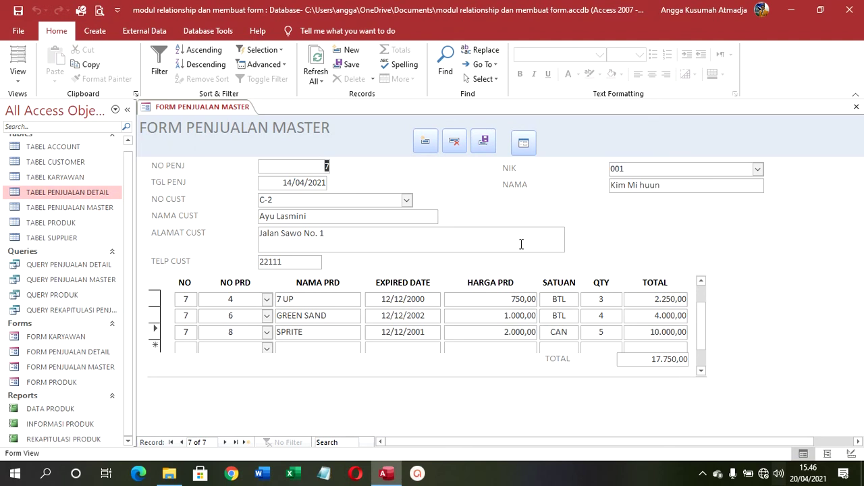
Test the form's Open Form command button by opening FORM PRODUK, and close the product form.
{"action": "left_click", "coordinate": [529, 146]}
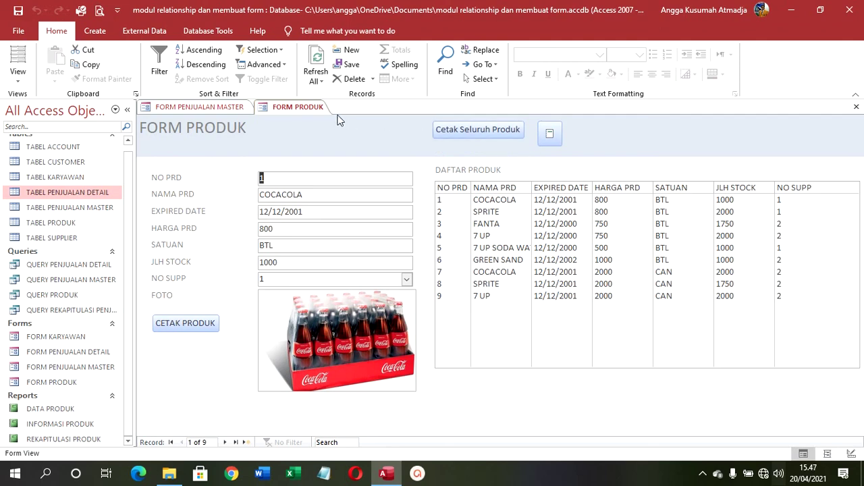
{"action": "right_click", "coordinate": [314, 106]}
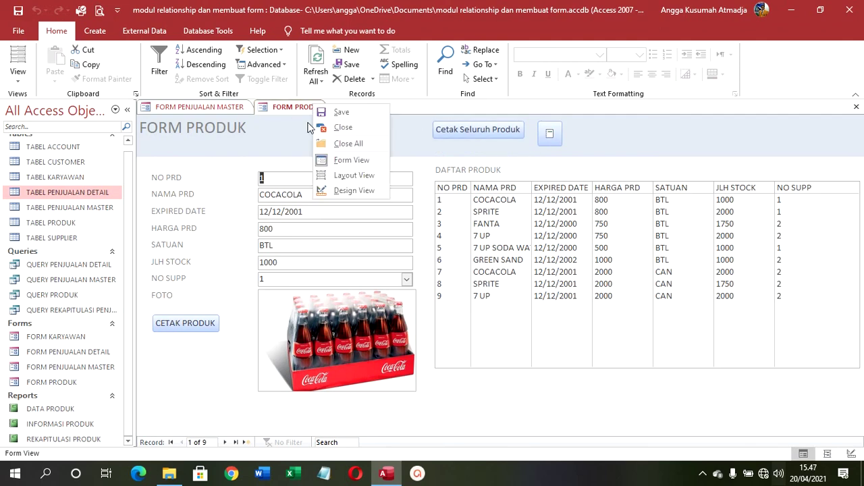
{"action": "left_click", "coordinate": [323, 126]}
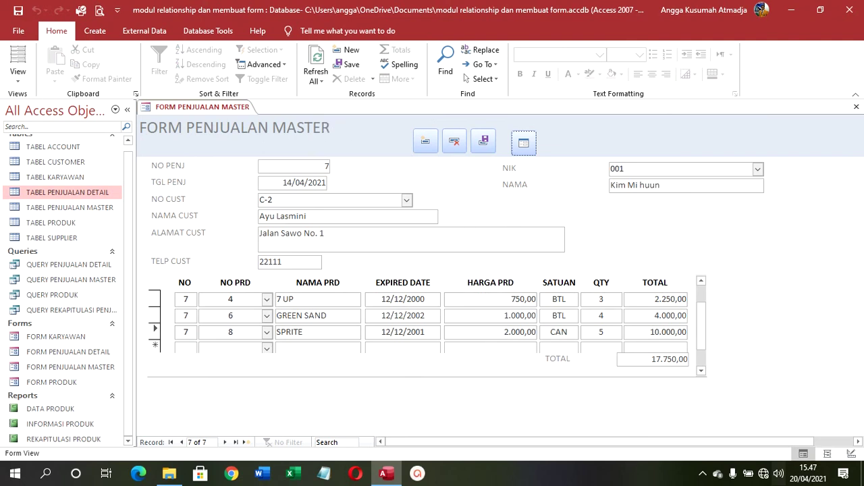